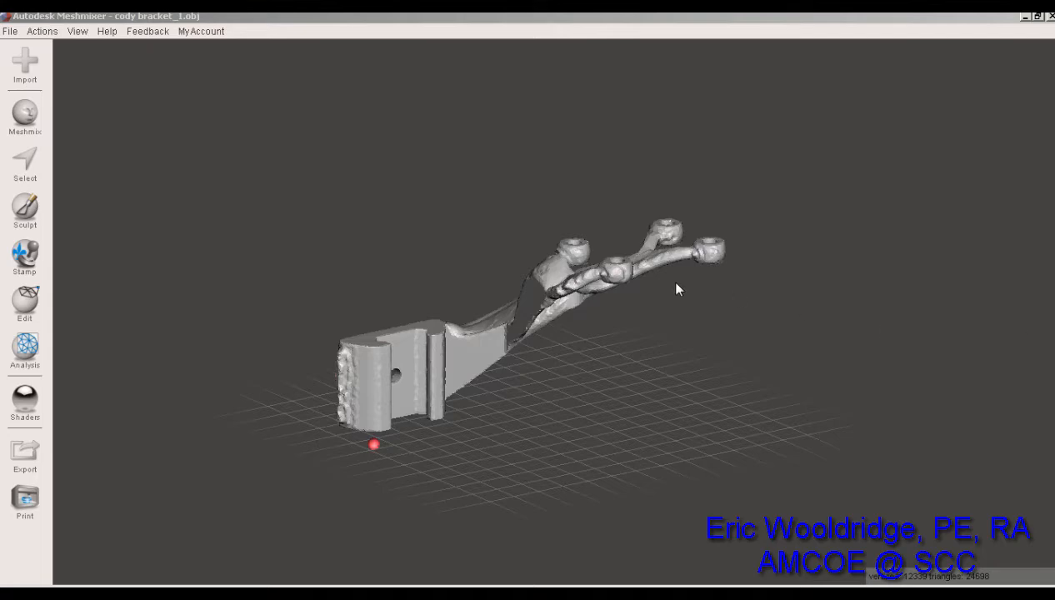
Examine the bracket from several angles, focusing on the arm and the branches leading to the four ring mounts.
right_click_drag(607, 219, 612, 288)
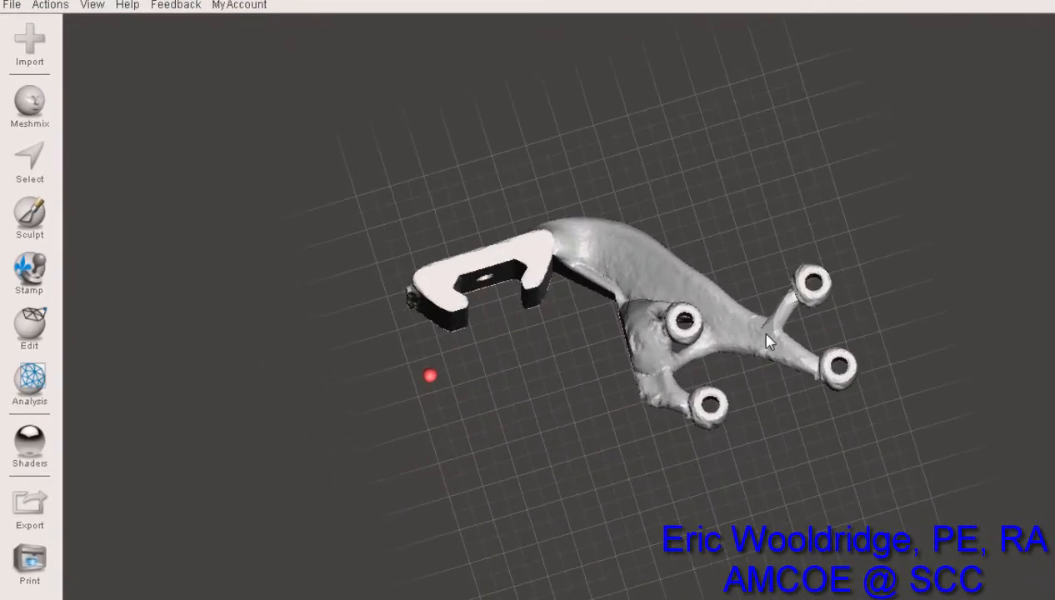
right_click_drag(714, 250, 704, 329)
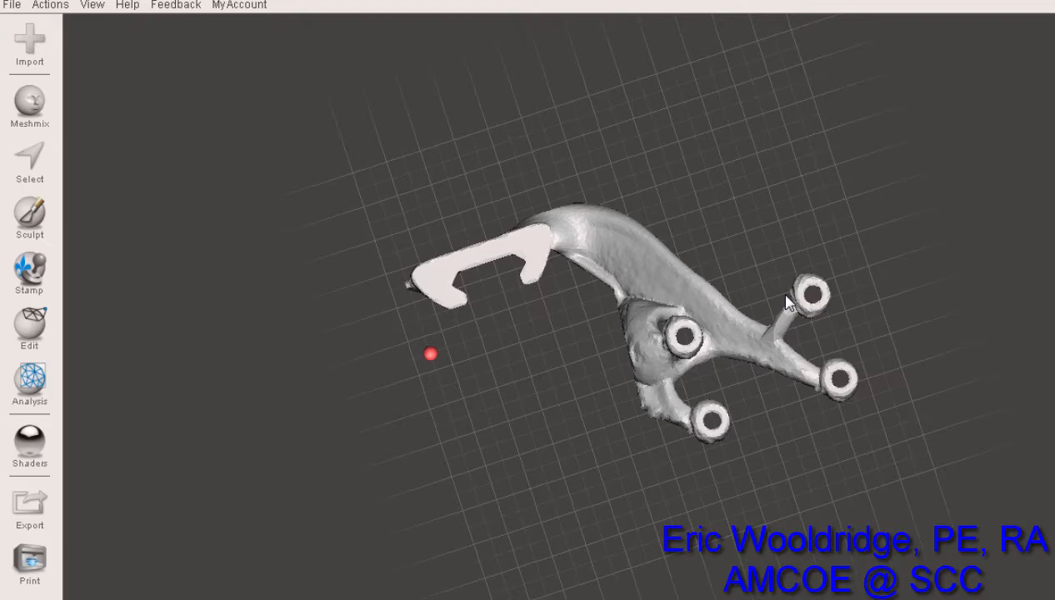
right_click_drag(684, 316, 556, 240)
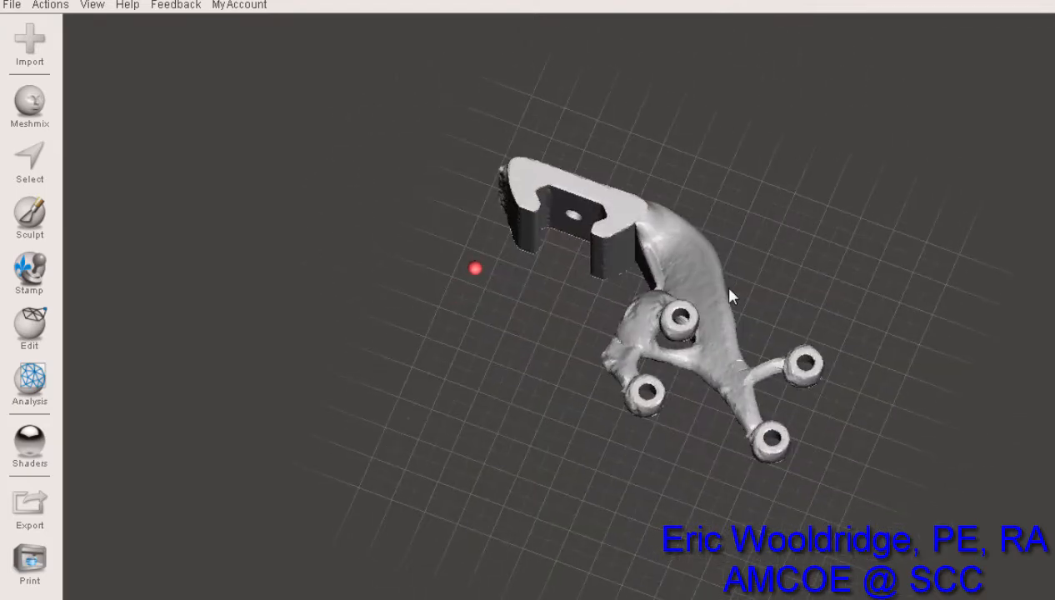
scroll(796, 327, "down", 2)
scroll(806, 361, "up", 6)
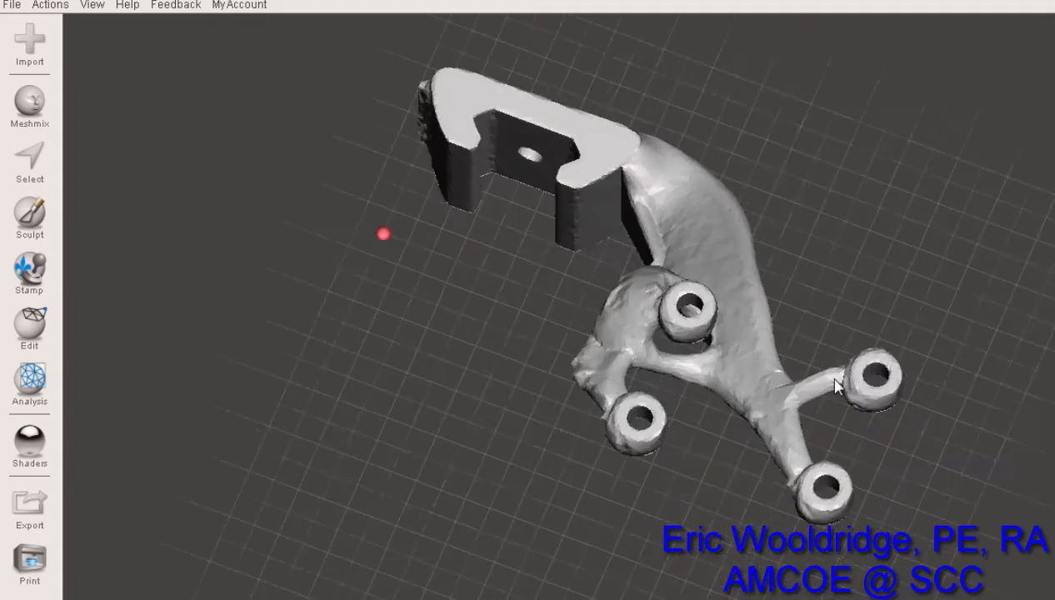
scroll(837, 382, "up", 8)
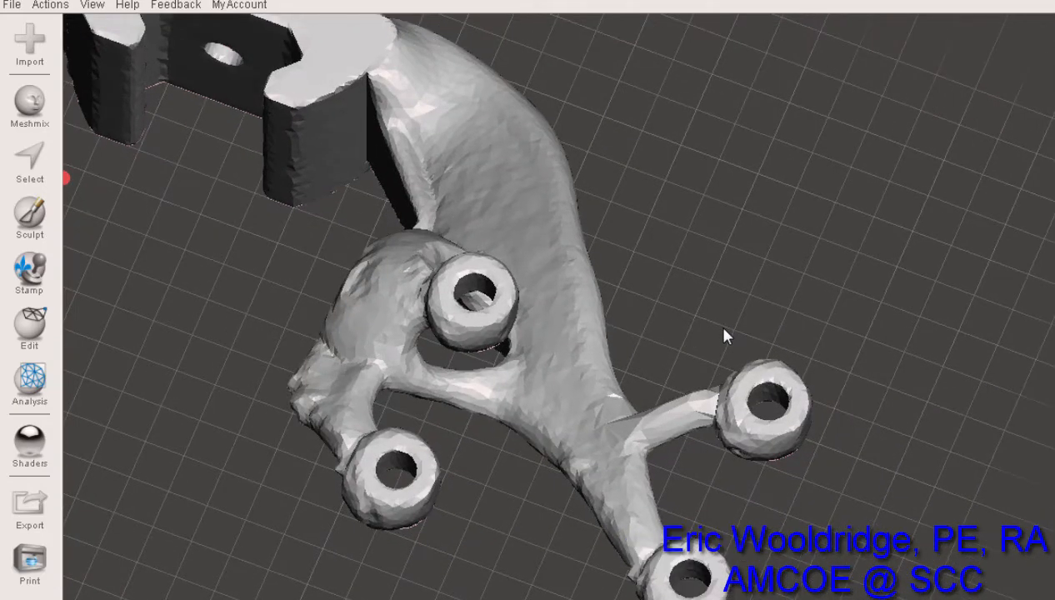
mouse_move(646, 327)
right_mouse_down()
mouse_move(648, 312)
mouse_move(648, 369)
mouse_move(654, 335)
right_mouse_up()
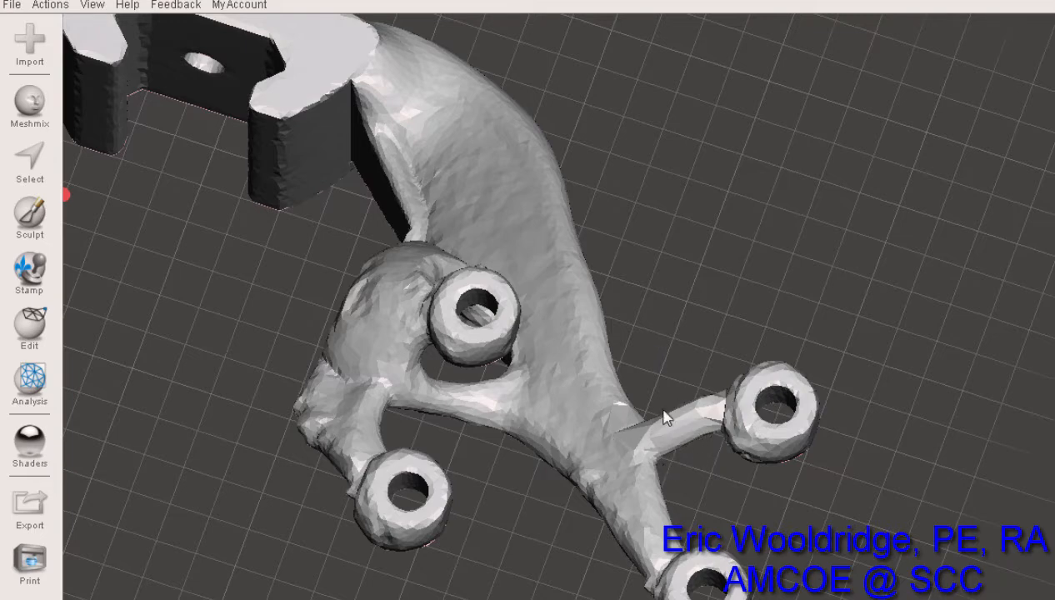
scroll(690, 425, "up", 3)
scroll(691, 424, "down", 7)
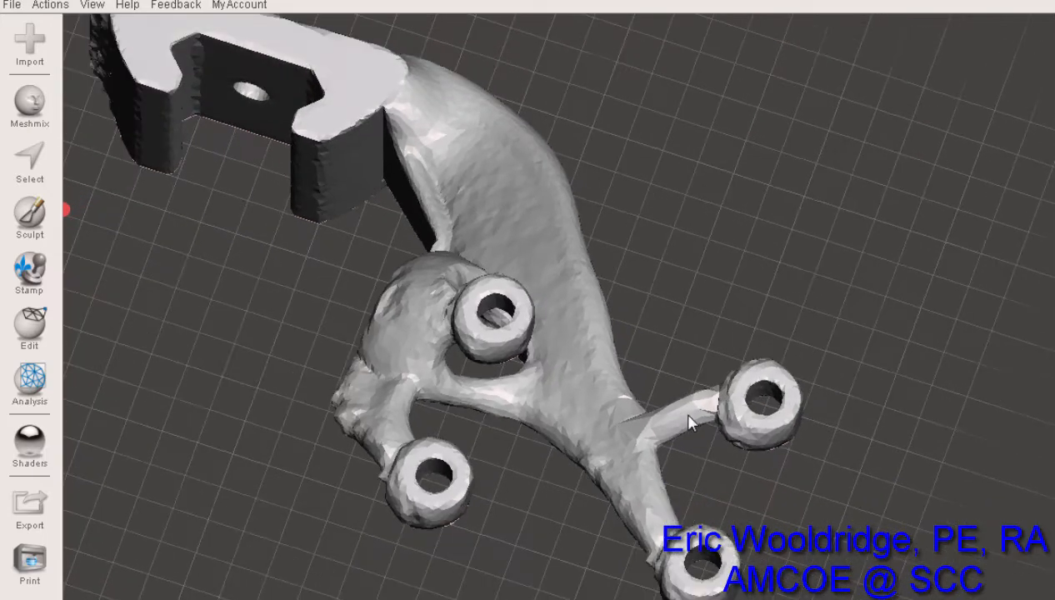
right_click_drag(581, 279, 604, 270)
middle_click_drag(604, 271, 661, 485)
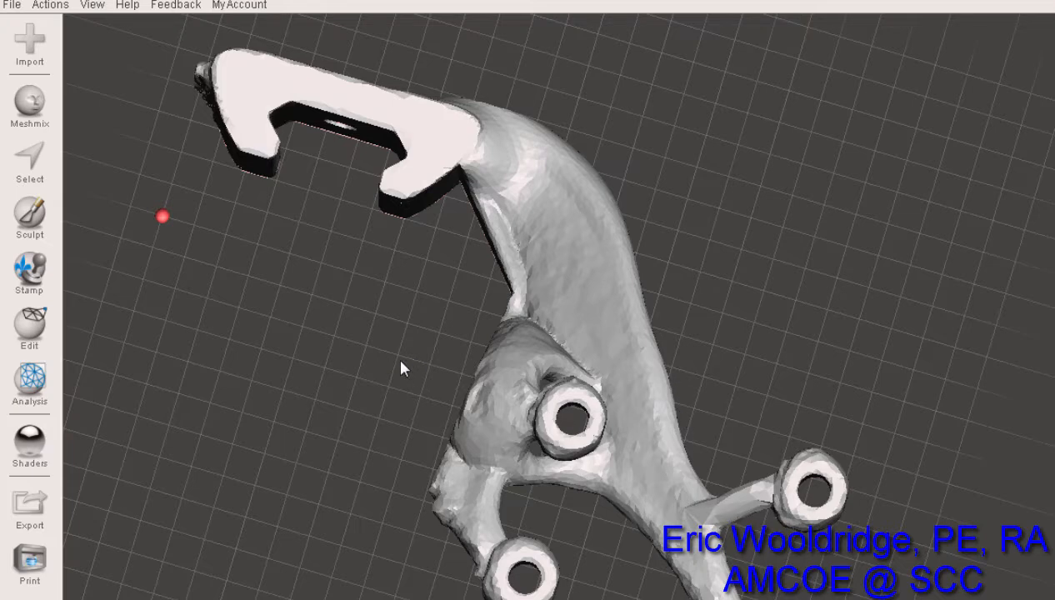
Inspect up close the rough joint where the thin branch to the outer ring mount meets the main arm.
left_click(25, 325)
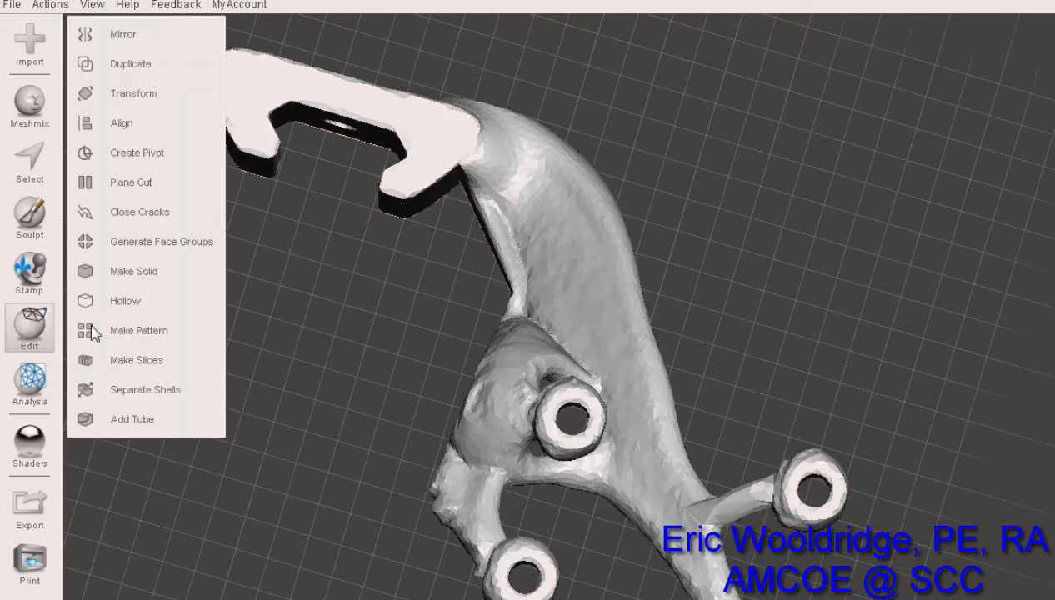
left_click(170, 95)
right_click_drag(554, 391, 429, 276)
left_click_drag(481, 304, 429, 423)
left_click(109, 421)
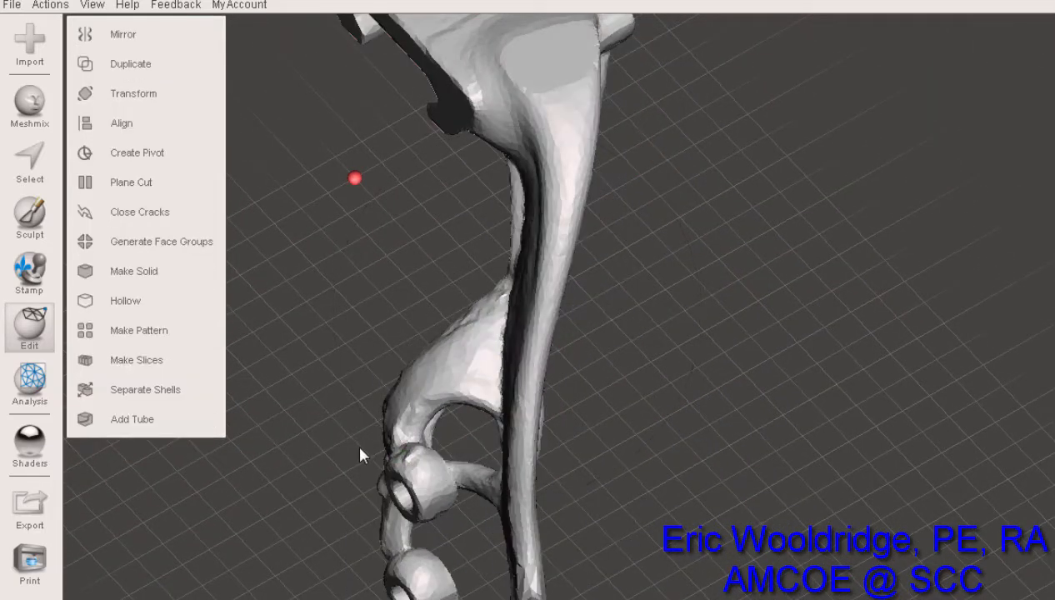
right_click_drag(364, 450, 718, 327)
middle_click_drag(720, 327, 719, 326)
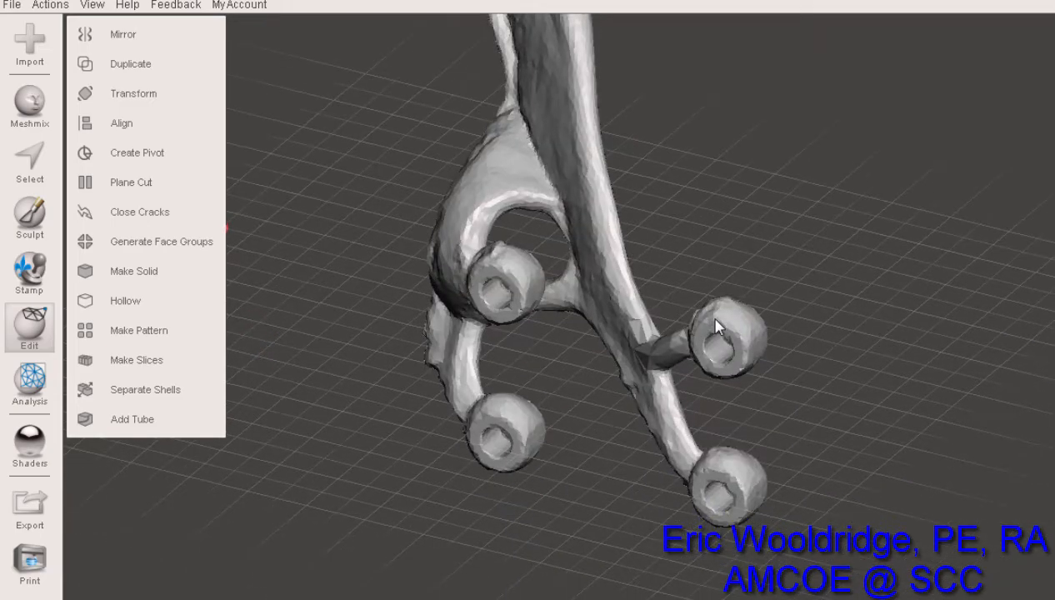
scroll(715, 328, "up", 6)
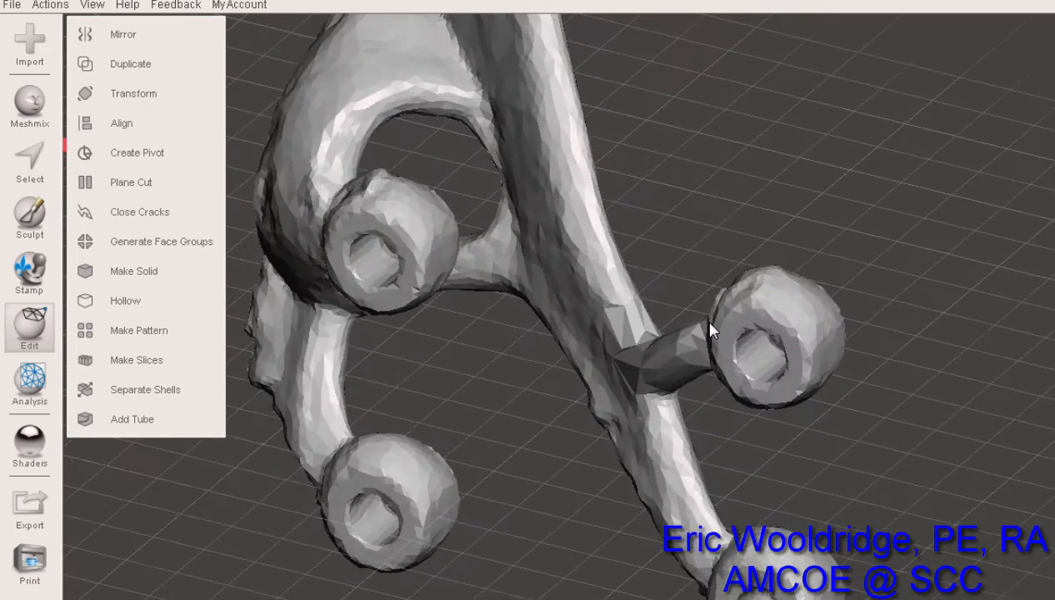
scroll(710, 323, "up", 6)
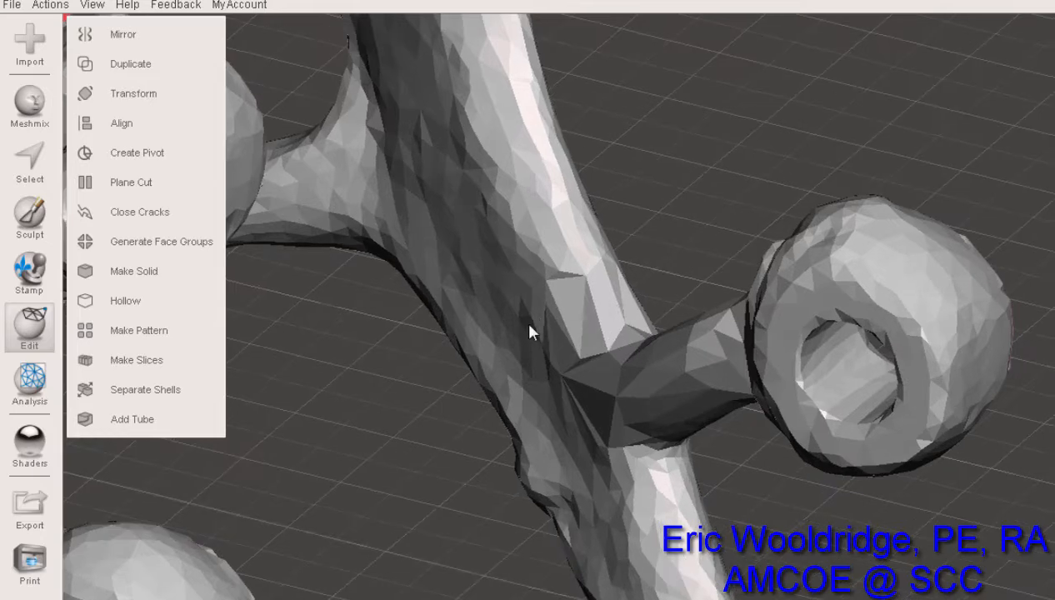
scroll(533, 338, "up", 6)
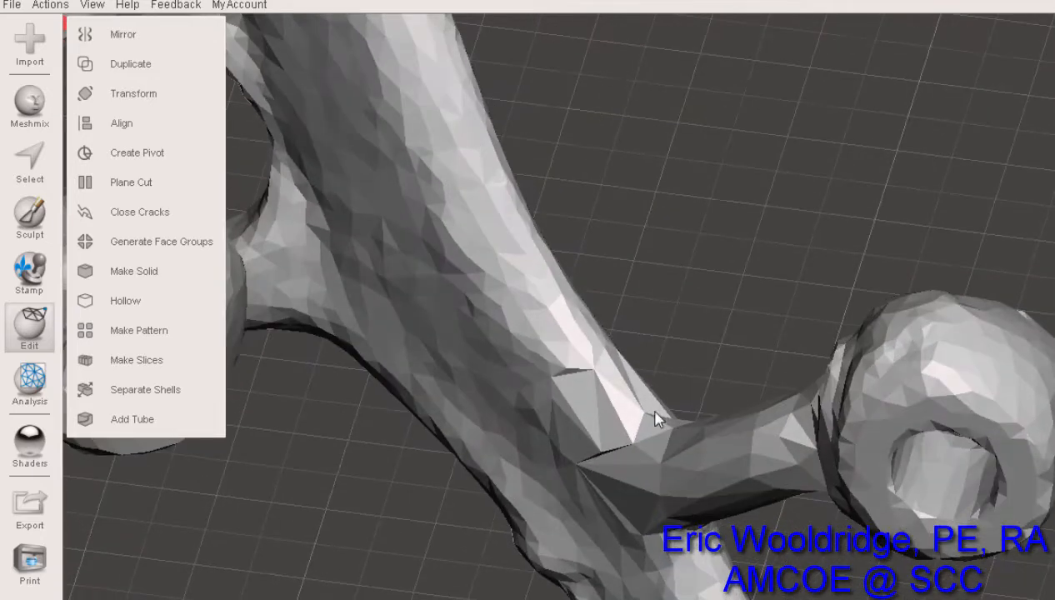
Choose the Inflate sculpt brush and set its size to 31.
left_click(34, 219)
mouse_move(188, 70)
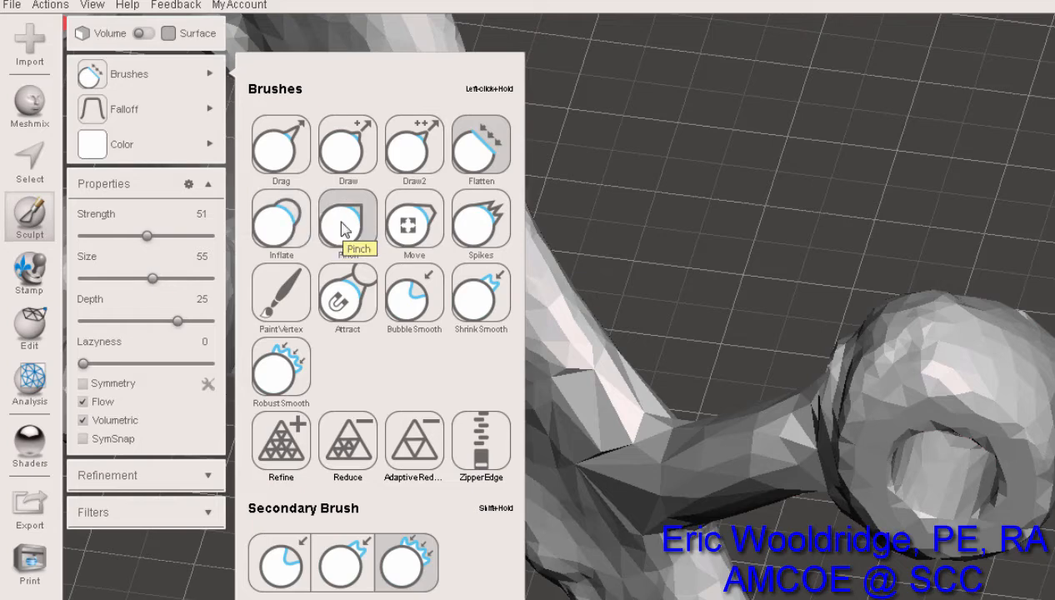
left_click(283, 230)
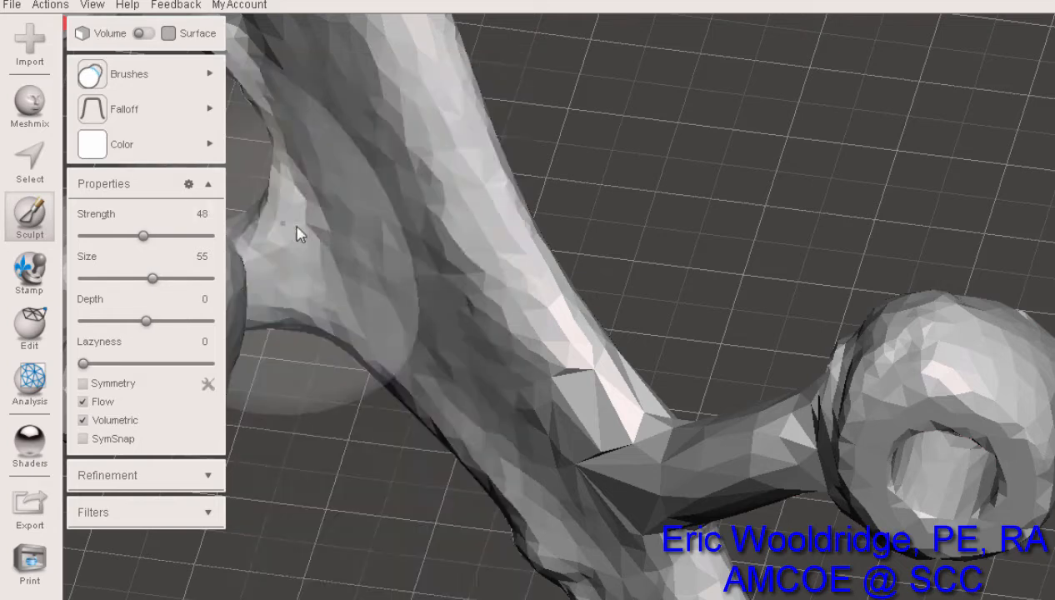
mouse_move(592, 407)
left_mouse_down()
mouse_move(565, 325)
mouse_move(615, 419)
mouse_move(566, 366)
mouse_move(592, 329)
left_mouse_up()
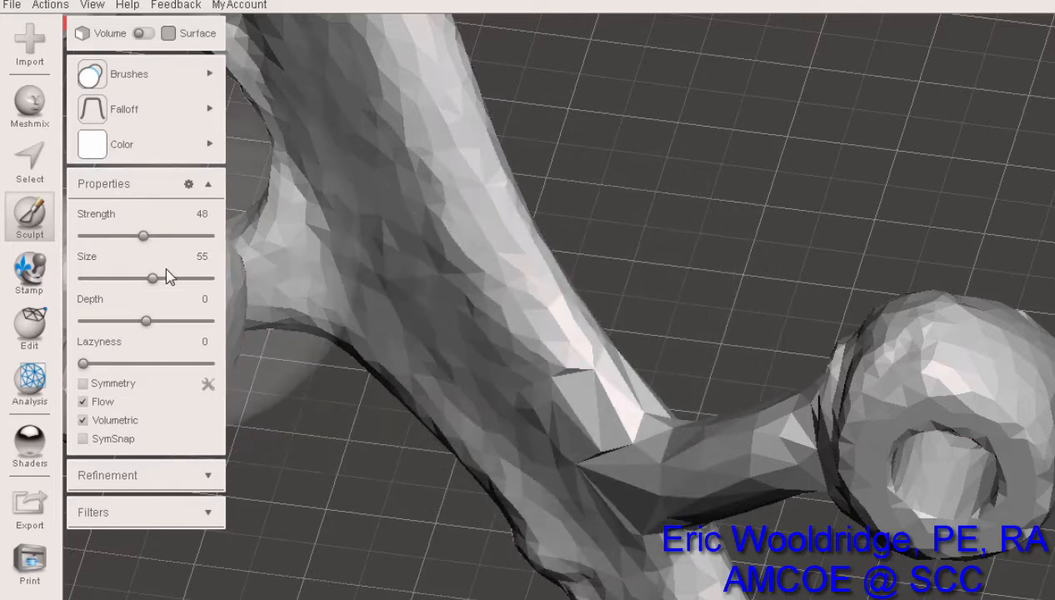
left_click_drag(159, 285, 123, 283)
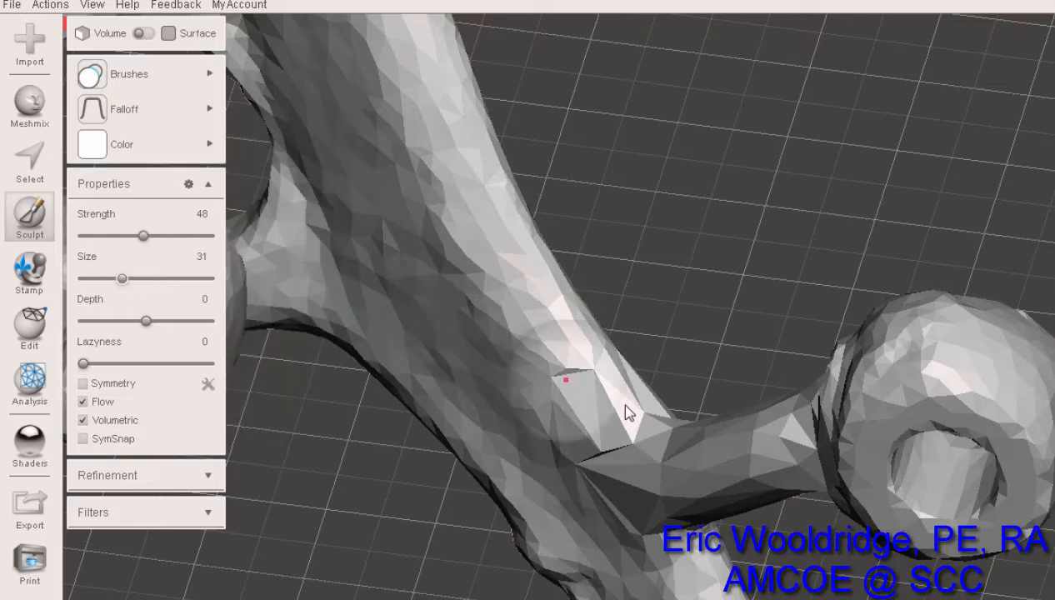
Inflate the joint between the main arm and the thin branch, using a brush strength of 49, to thicken it out to the ring mount.
left_click_drag(618, 410, 646, 423)
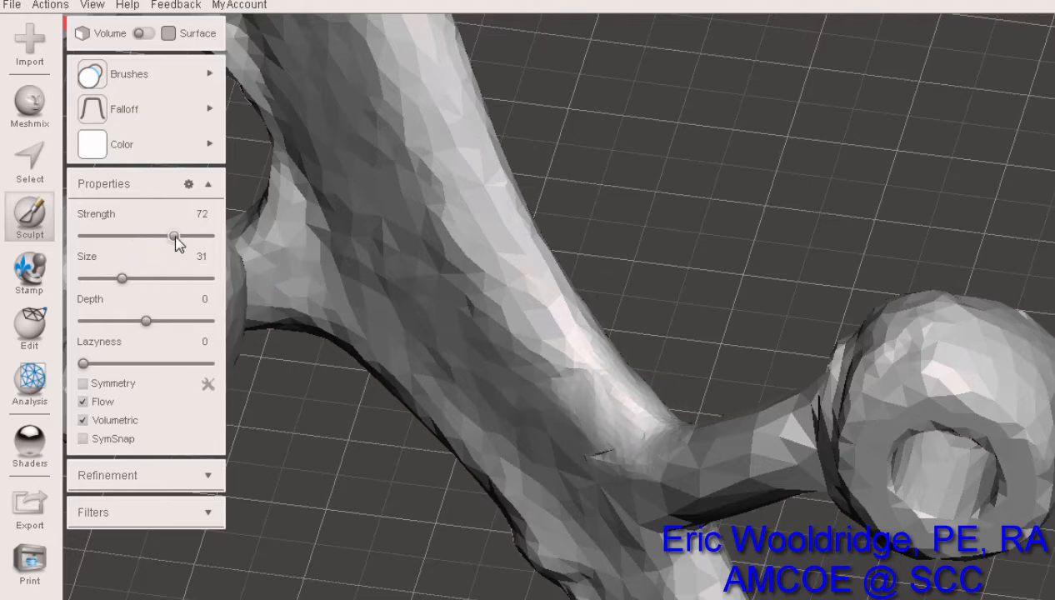
left_click_drag(175, 236, 176, 236)
left_click_drag(646, 424, 665, 435)
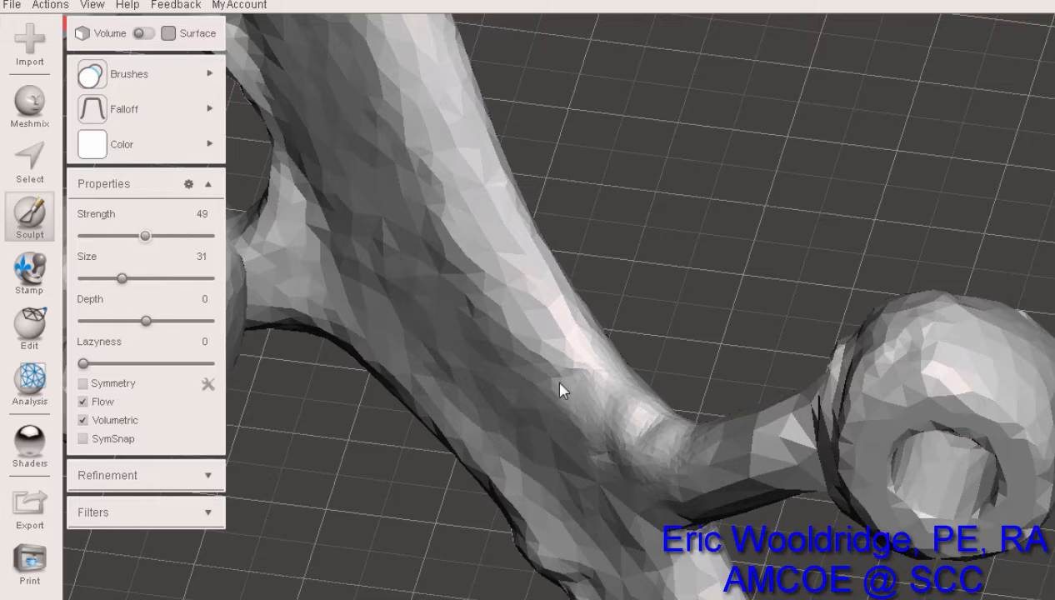
mouse_move(560, 389)
left_mouse_down()
mouse_move(640, 425)
mouse_move(590, 360)
mouse_move(612, 391)
mouse_move(670, 424)
mouse_move(738, 429)
mouse_move(690, 424)
mouse_move(606, 374)
mouse_move(779, 423)
mouse_move(709, 414)
mouse_move(635, 379)
mouse_move(567, 299)
mouse_move(537, 228)
mouse_move(544, 283)
mouse_move(595, 341)
mouse_move(706, 417)
mouse_move(792, 405)
mouse_move(699, 416)
mouse_move(672, 403)
mouse_move(729, 417)
mouse_move(591, 325)
mouse_move(536, 240)
mouse_move(608, 332)
mouse_move(775, 419)
mouse_move(817, 424)
left_mouse_up()
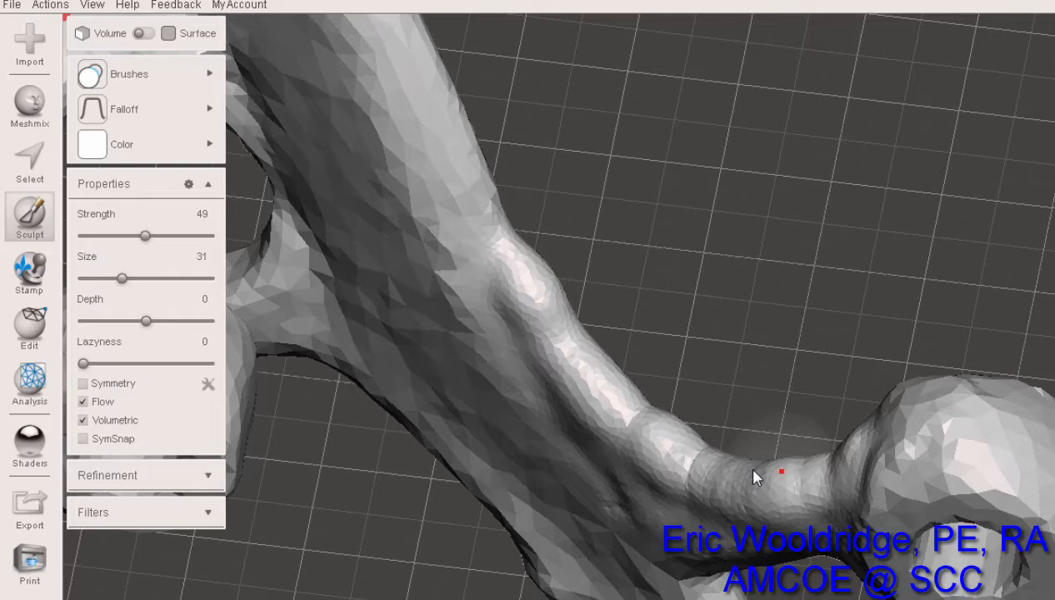
mouse_move(752, 476)
left_mouse_down()
mouse_move(636, 414)
mouse_move(556, 332)
mouse_move(492, 221)
left_mouse_up()
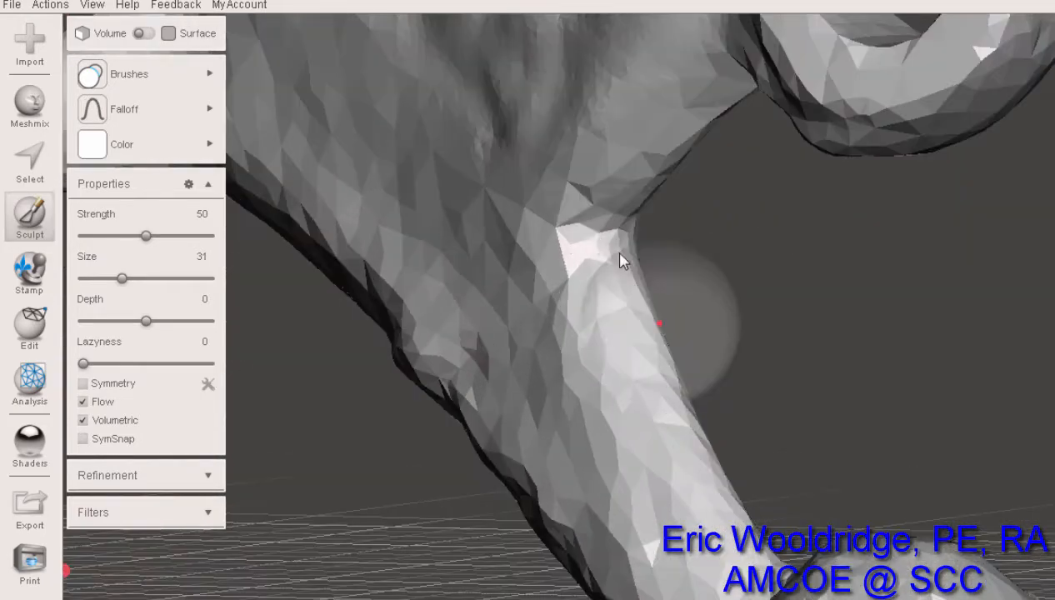
Inflate the other side of the thin branch's joint and the edge running between the two end ring mounts.
mouse_move(624, 259)
left_mouse_down()
mouse_move(602, 211)
mouse_move(617, 267)
mouse_move(655, 156)
mouse_move(699, 108)
mouse_move(669, 142)
mouse_move(623, 255)
mouse_move(676, 405)
mouse_move(650, 247)
mouse_move(705, 130)
mouse_move(647, 247)
mouse_move(673, 440)
mouse_move(736, 523)
mouse_move(732, 513)
mouse_move(791, 534)
mouse_move(713, 459)
mouse_move(674, 235)
mouse_move(688, 148)
left_mouse_up()
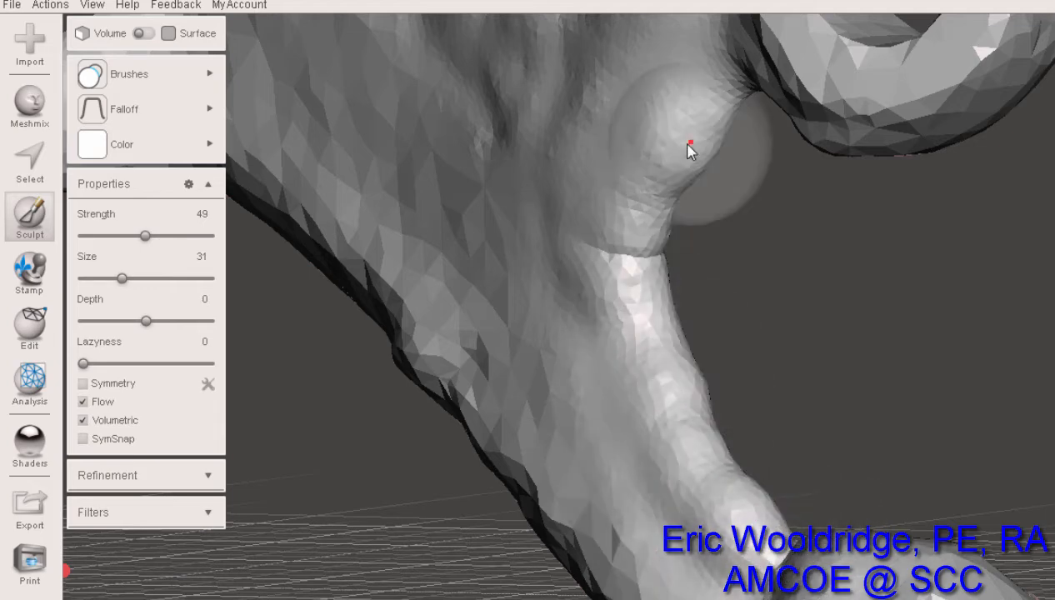
mouse_move(689, 150)
right_mouse_down()
mouse_move(624, 313)
mouse_move(572, 290)
mouse_move(461, 299)
mouse_move(681, 288)
mouse_move(890, 320)
mouse_move(789, 303)
mouse_move(681, 197)
mouse_move(713, 337)
right_mouse_up()
mouse_move(580, 135)
left_mouse_down()
mouse_move(595, 134)
mouse_move(598, 104)
mouse_move(607, 177)
mouse_move(654, 244)
mouse_move(675, 323)
mouse_move(584, 516)
left_mouse_up()
middle_click_drag(651, 314, 670, 250)
right_click_drag(672, 256, 506, 585)
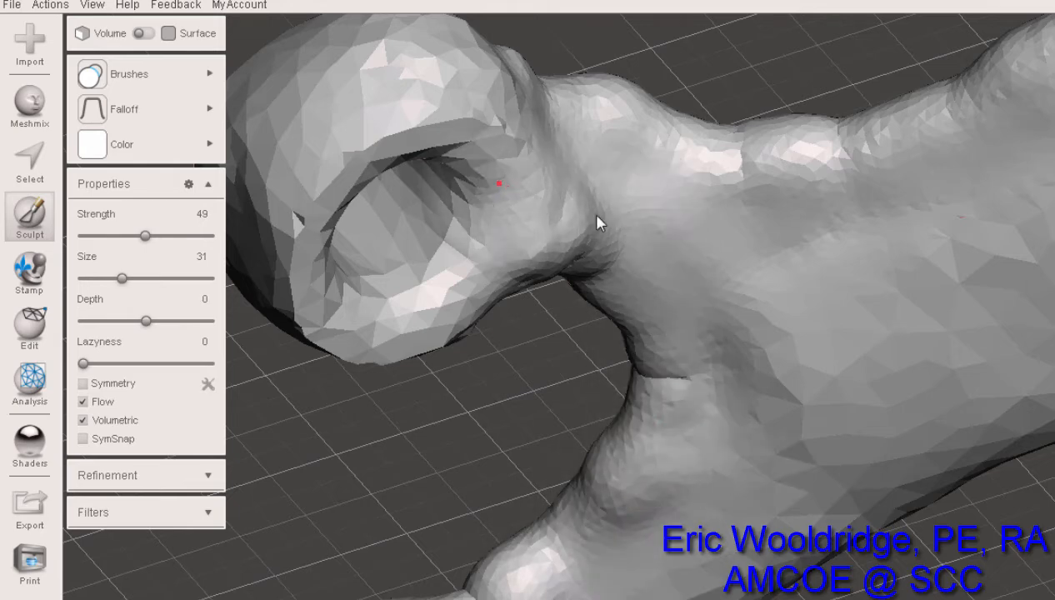
mouse_move(596, 218)
left_mouse_down()
mouse_move(666, 340)
mouse_move(638, 245)
mouse_move(661, 422)
mouse_move(662, 390)
mouse_move(655, 431)
mouse_move(607, 494)
mouse_move(683, 334)
mouse_move(671, 412)
mouse_move(601, 489)
mouse_move(729, 320)
left_mouse_up()
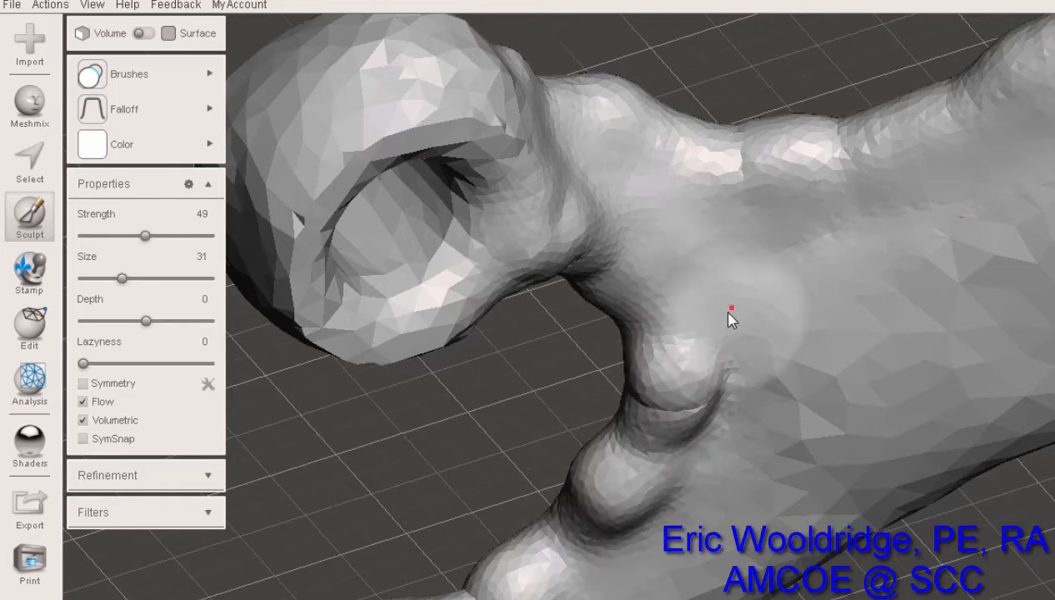
Switch to the Pinch brush and reshape the inflated bulges in the crotch between the two end branches.
mouse_move(165, 78)
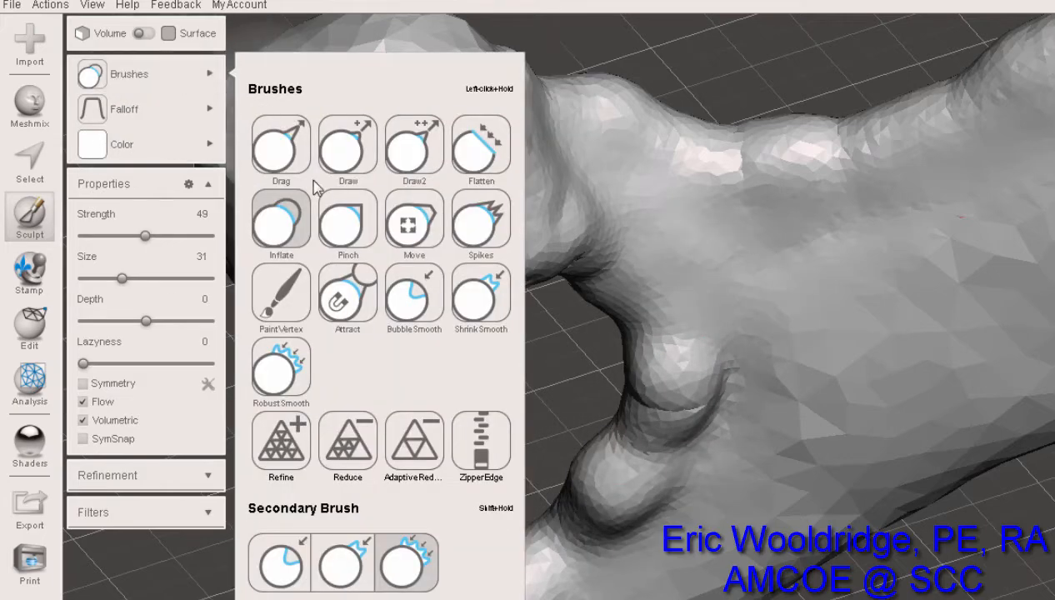
left_click(357, 236)
mouse_move(662, 288)
left_mouse_down()
mouse_move(661, 262)
mouse_move(703, 294)
mouse_move(701, 360)
mouse_move(678, 419)
mouse_move(560, 551)
mouse_move(605, 510)
mouse_move(654, 400)
left_mouse_up()
mouse_move(683, 415)
right_mouse_down()
mouse_move(631, 348)
mouse_move(732, 364)
mouse_move(769, 434)
right_mouse_up()
Return to the Inflate brush with strength 38 and depth -9, and build up the crotch between the two end branches.
mouse_move(185, 76)
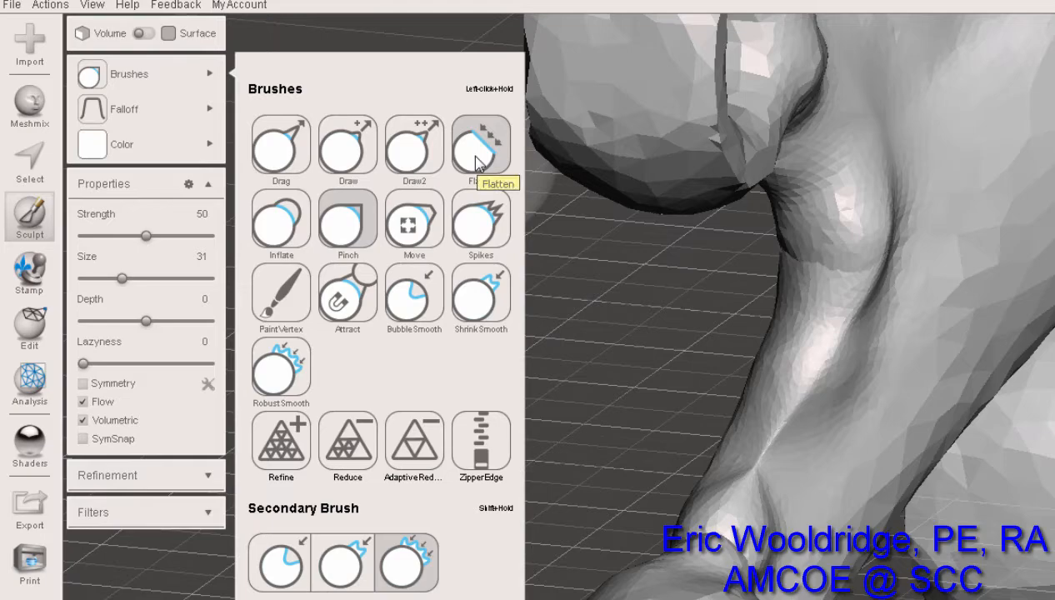
left_click(286, 234)
scroll(729, 370, "up", 5)
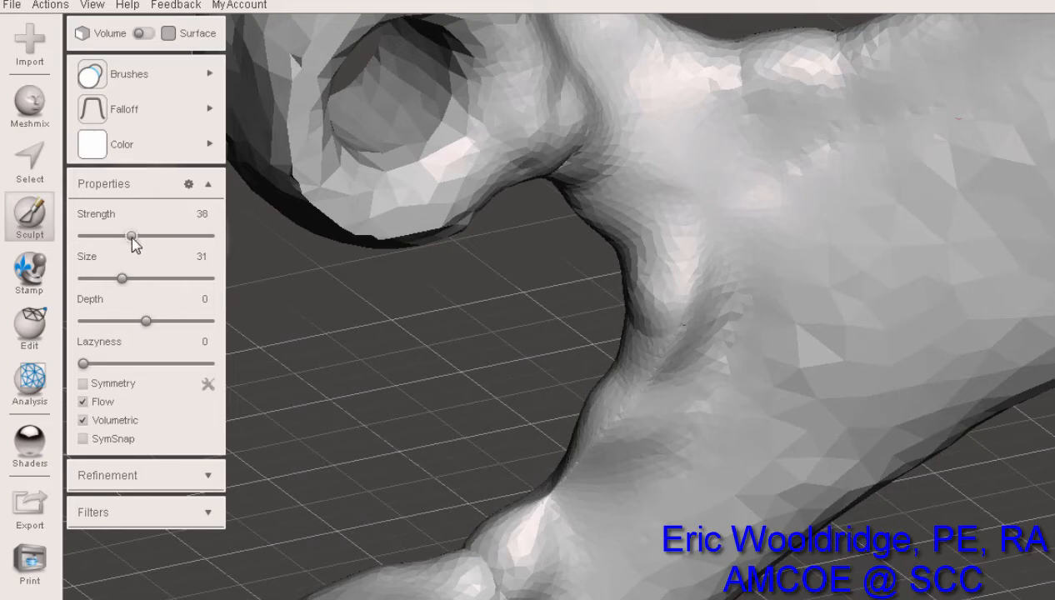
left_click_drag(136, 321, 134, 322)
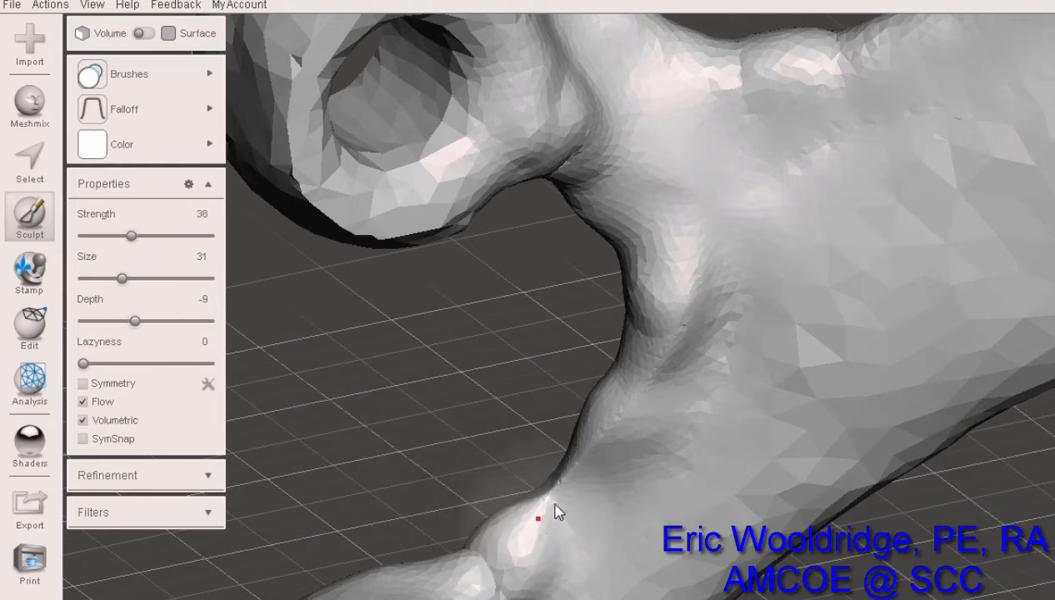
mouse_move(577, 465)
left_mouse_down()
mouse_move(544, 500)
mouse_move(618, 409)
mouse_move(652, 325)
mouse_move(635, 212)
mouse_move(582, 154)
mouse_move(579, 162)
mouse_move(640, 188)
mouse_move(641, 137)
left_mouse_up()
right_click_drag(637, 138, 606, 254)
mouse_move(570, 255)
left_mouse_down()
mouse_move(537, 223)
mouse_move(523, 174)
mouse_move(659, 219)
mouse_move(739, 228)
mouse_move(744, 277)
mouse_move(596, 249)
mouse_move(640, 287)
mouse_move(791, 298)
mouse_move(686, 343)
left_mouse_up()
mouse_move(754, 300)
left_mouse_down()
mouse_move(680, 425)
mouse_move(669, 498)
mouse_move(686, 467)
mouse_move(669, 419)
left_mouse_up()
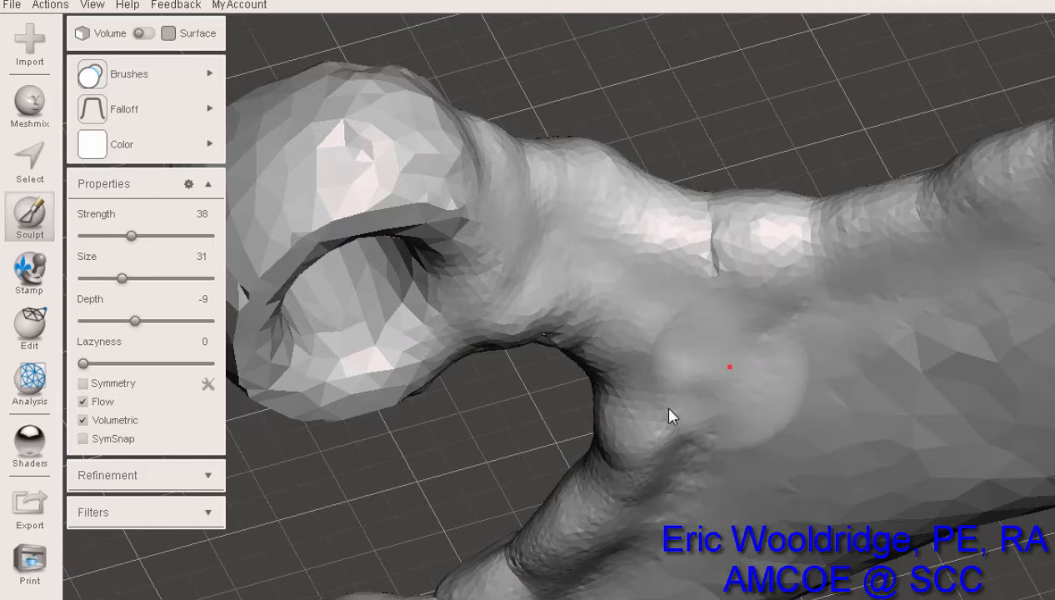
Thicken and smooth the neck where the reinforced branch joins its ring mount.
scroll(679, 425, "down", 5)
scroll(648, 435, "down", 1)
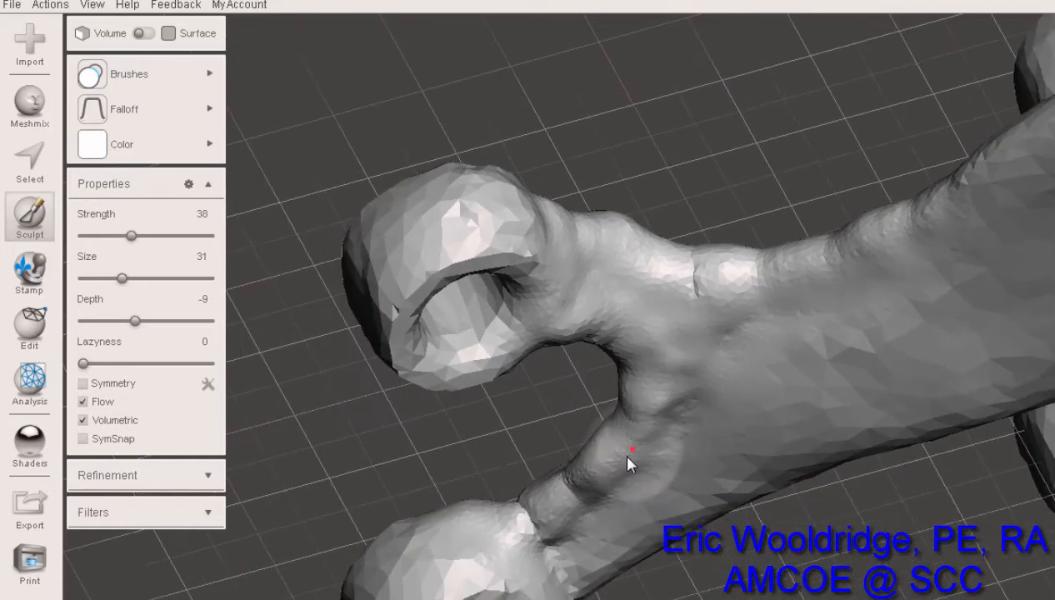
right_click_drag(616, 468, 610, 252)
scroll(754, 335, "down", 2)
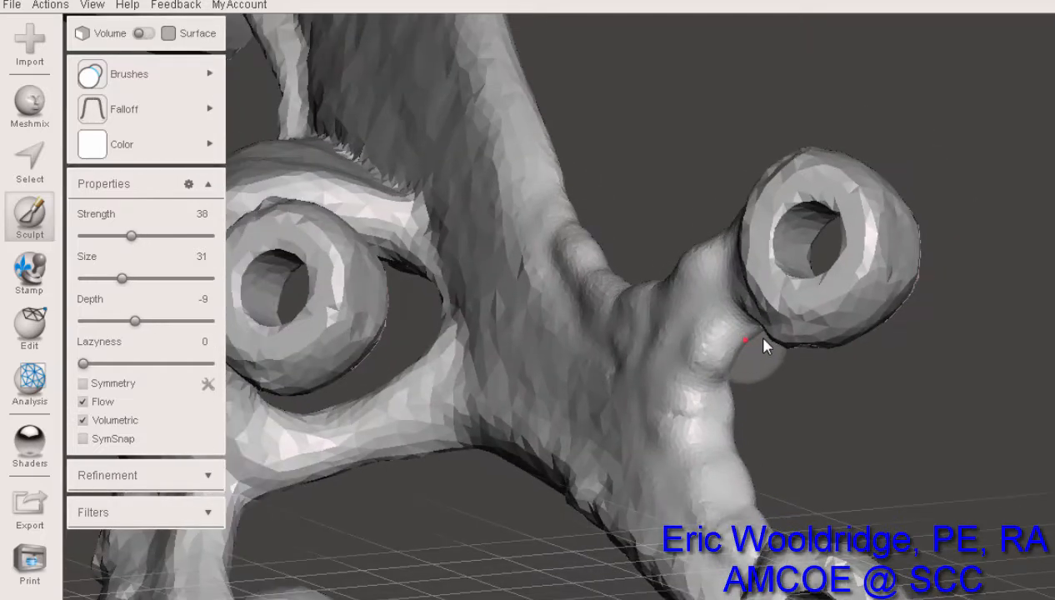
scroll(796, 301, "up", 5)
middle_click_drag(770, 308, 467, 430)
right_click_drag(467, 429, 535, 398)
mouse_move(498, 433)
left_mouse_down()
mouse_move(469, 443)
mouse_move(483, 452)
mouse_move(420, 476)
mouse_move(420, 489)
mouse_move(478, 455)
mouse_move(414, 505)
mouse_move(447, 461)
mouse_move(448, 431)
mouse_move(414, 476)
mouse_move(477, 394)
left_mouse_up()
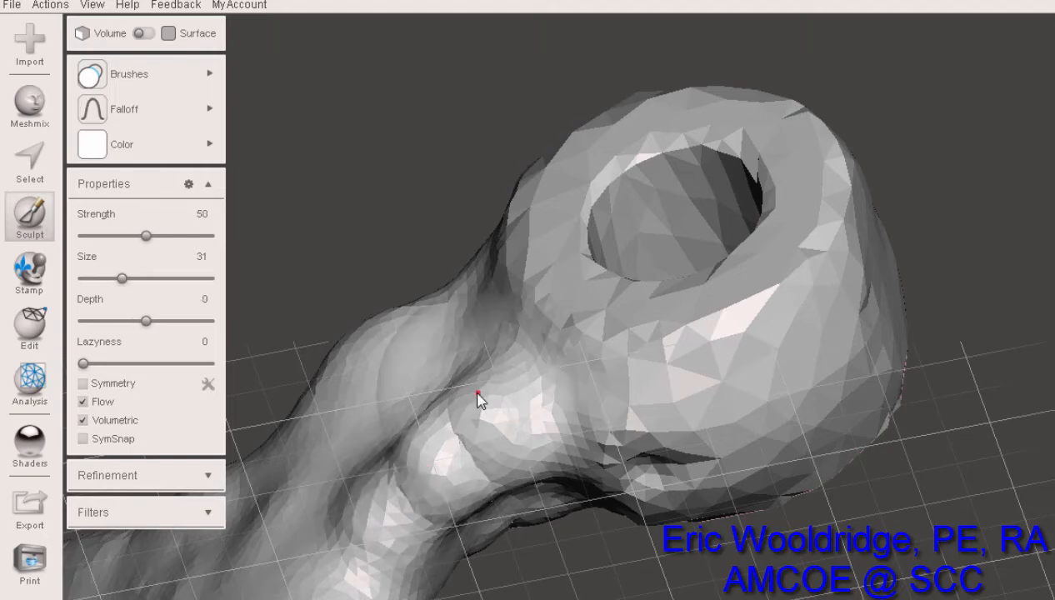
mouse_move(482, 393)
right_mouse_down()
mouse_move(554, 443)
mouse_move(568, 333)
right_mouse_up()
mouse_move(650, 458)
left_mouse_down()
mouse_move(631, 459)
mouse_move(446, 344)
left_mouse_up()
mouse_move(446, 350)
right_mouse_down()
mouse_move(525, 398)
mouse_move(513, 358)
right_mouse_up()
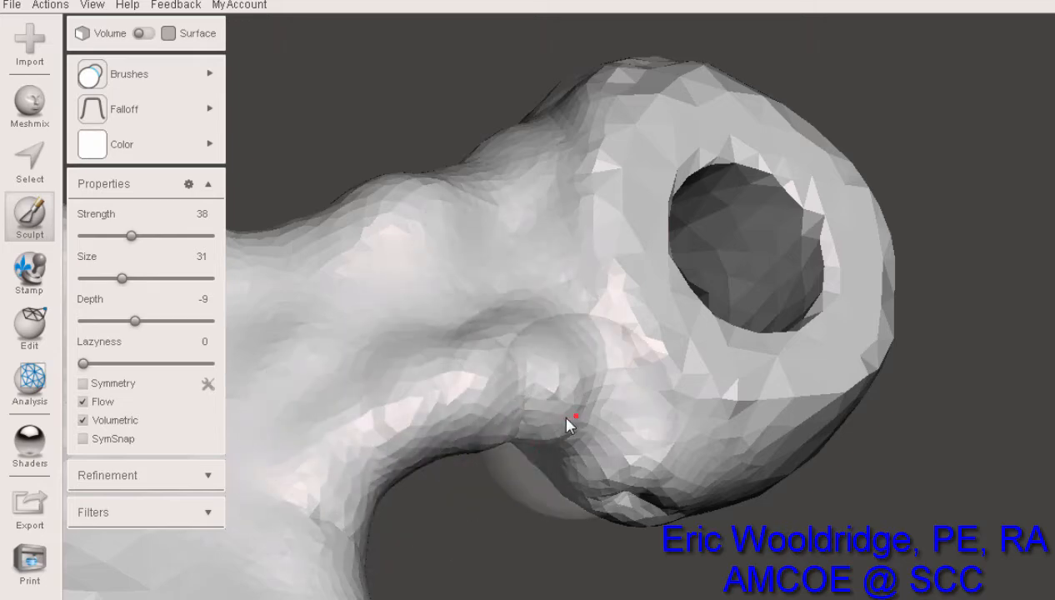
Switch to the Flatten brush with strength 51, size 32 and depth 25, and even out the lumpy crotch between the two end branches.
mouse_move(573, 424)
right_mouse_down()
mouse_move(561, 428)
mouse_move(606, 325)
mouse_move(573, 407)
mouse_move(572, 480)
mouse_move(627, 516)
mouse_move(679, 450)
mouse_move(584, 438)
mouse_move(479, 278)
right_mouse_up()
mouse_move(496, 219)
right_mouse_down()
mouse_move(417, 263)
mouse_move(306, 294)
right_mouse_up()
left_click(162, 78)
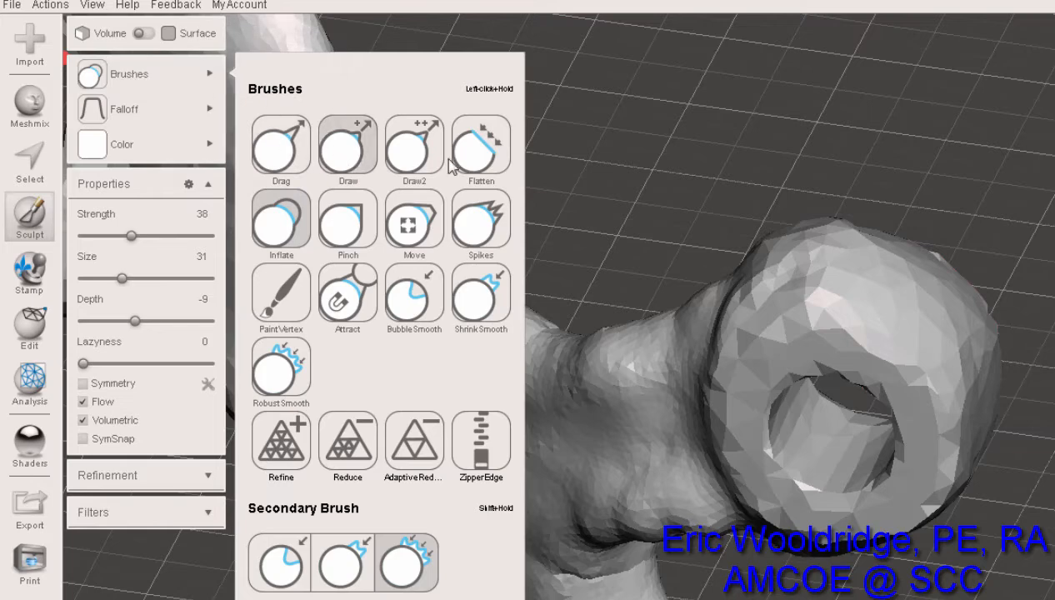
left_click(481, 146)
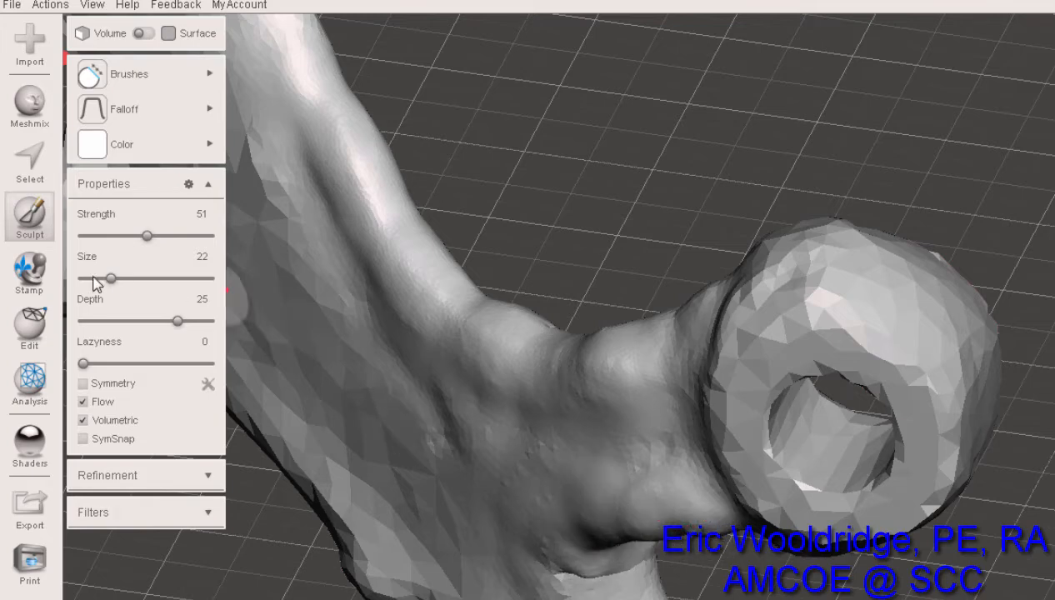
mouse_move(576, 490)
left_mouse_down()
mouse_move(638, 479)
mouse_move(586, 496)
mouse_move(605, 417)
mouse_move(610, 457)
left_mouse_up()
right_click_drag(611, 448, 448, 363)
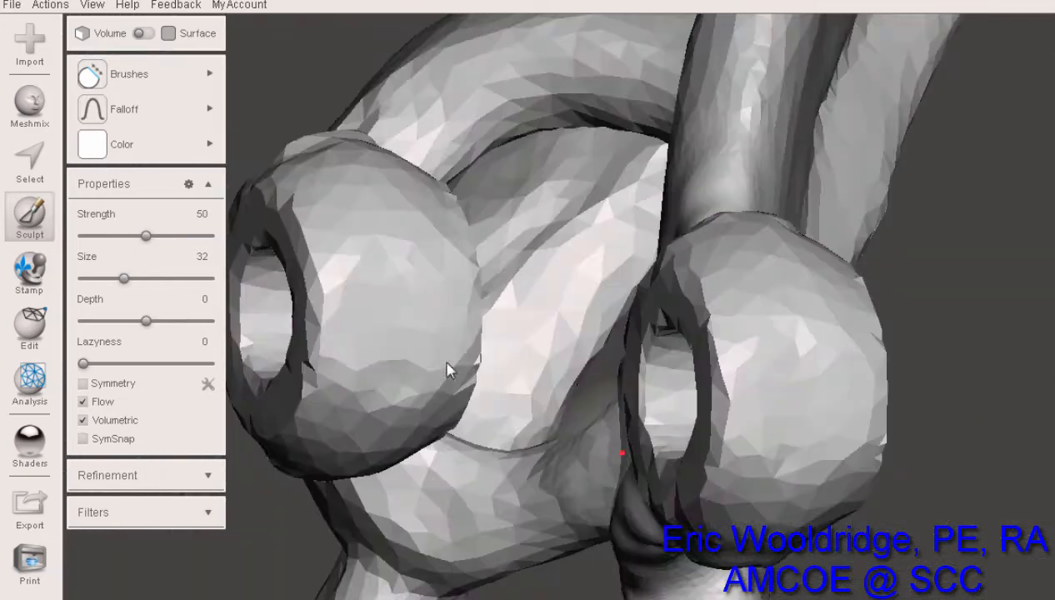
Smooth the reinforced neck behind the upper end ring mount from several sides.
mouse_move(515, 410)
right_mouse_down()
mouse_move(558, 359)
mouse_move(656, 510)
right_mouse_up()
mouse_move(657, 511)
left_mouse_down("shift")
mouse_move(673, 517)
mouse_move(650, 554)
mouse_move(675, 539)
mouse_move(661, 548)
left_mouse_up("shift")
right_click_drag(662, 554, 666, 518)
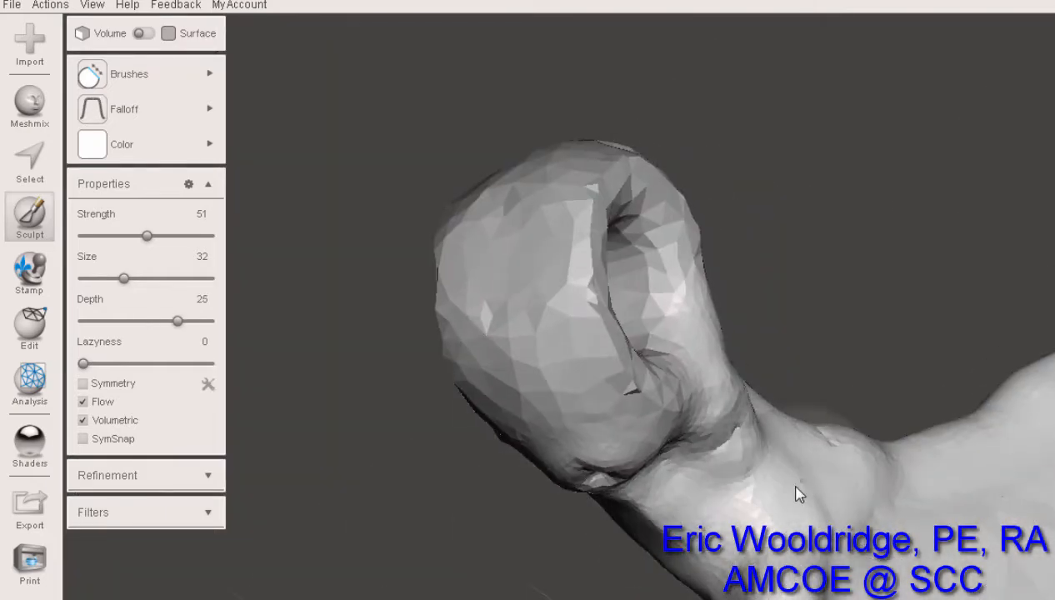
right_click_drag(798, 493, 667, 452)
mouse_move(665, 446)
left_mouse_down("shift")
mouse_move(661, 421)
mouse_move(728, 465)
left_mouse_up("shift")
mouse_move(851, 493)
right_mouse_down()
mouse_move(841, 337)
mouse_move(975, 436)
mouse_move(862, 411)
right_mouse_up()
mouse_move(817, 450)
left_mouse_down("shift")
mouse_move(785, 485)
mouse_move(772, 467)
mouse_move(833, 484)
left_mouse_up("shift")
Smooth the bumpy faces of the branch running down to the lower end ring mount.
middle_click_drag(879, 474, 888, 297)
mouse_move(748, 223)
right_mouse_down()
mouse_move(751, 280)
mouse_move(718, 280)
right_mouse_up()
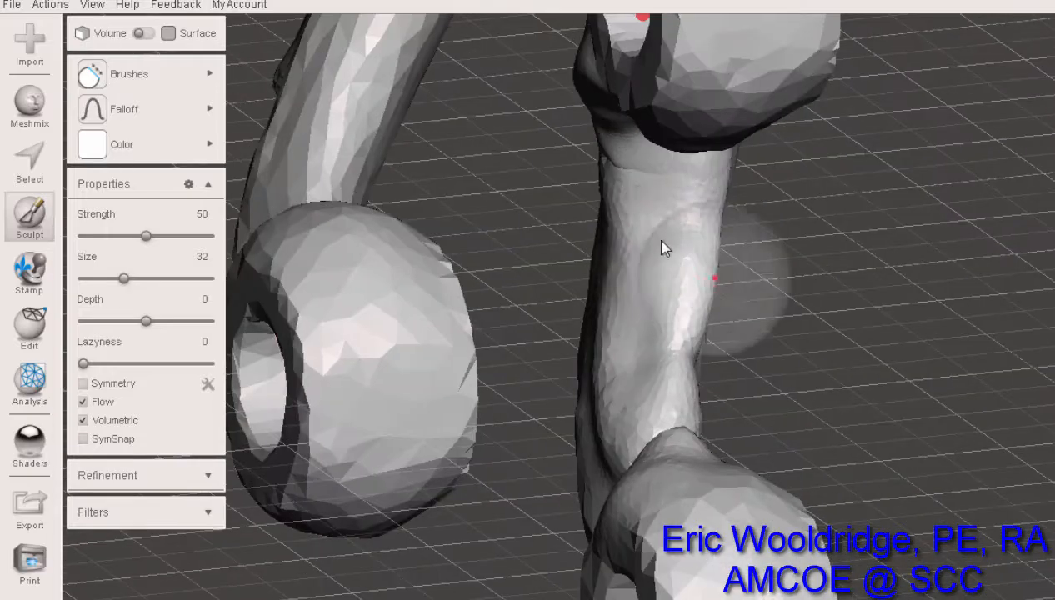
mouse_move(661, 240)
left_mouse_down("shift")
mouse_move(641, 373)
mouse_move(669, 426)
left_mouse_up("shift")
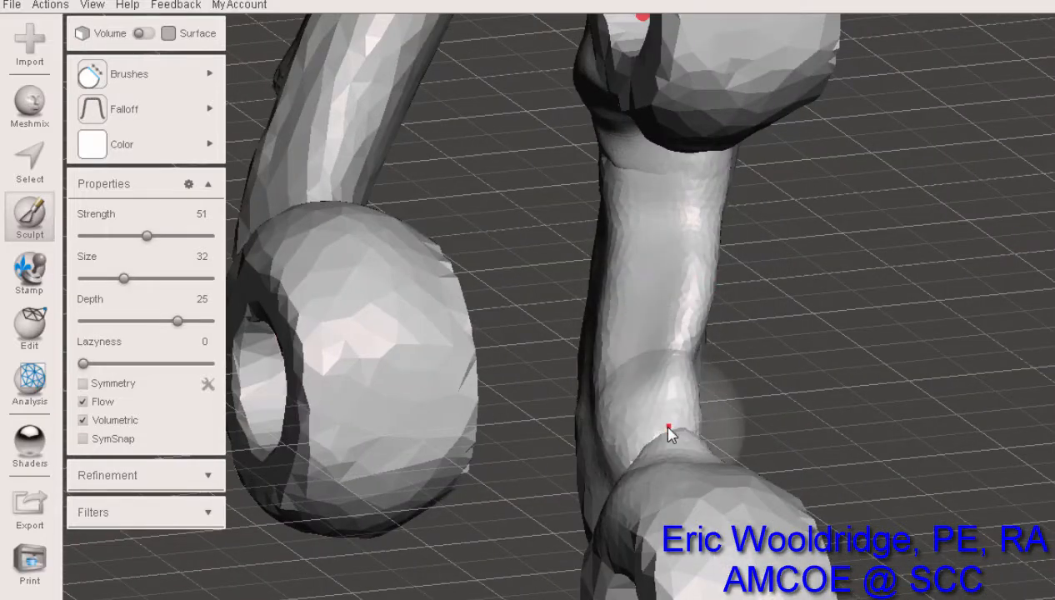
mouse_move(803, 401)
right_mouse_down()
mouse_move(752, 454)
mouse_move(741, 444)
right_mouse_up()
mouse_move(735, 446)
left_mouse_down("shift")
mouse_move(702, 488)
mouse_move(646, 450)
mouse_move(513, 237)
mouse_move(664, 386)
mouse_move(639, 396)
mouse_move(779, 455)
left_mouse_up("shift")
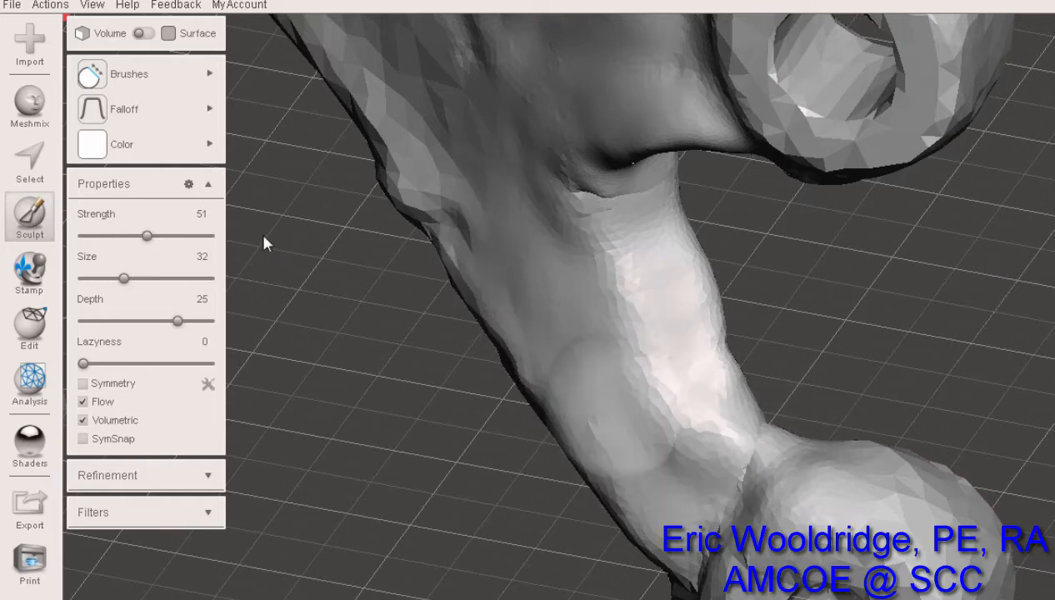
Switch to the Inflate brush at size 20 with strength 38 and depth -9, and build up the crease where the branch meets the lower ring mount.
mouse_move(126, 74)
left_click(281, 219)
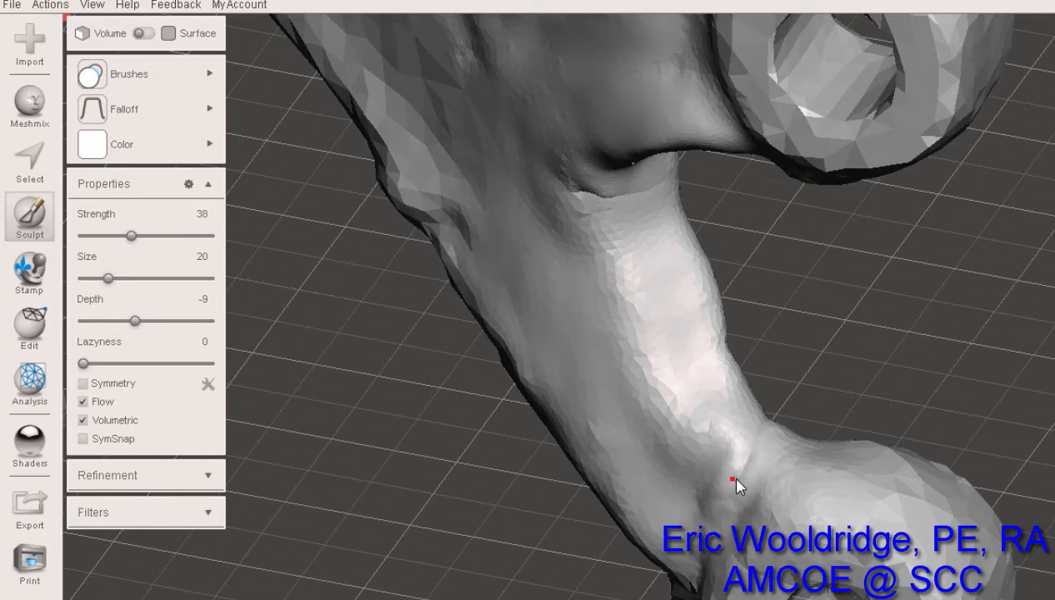
mouse_move(767, 470)
right_mouse_down()
mouse_move(637, 465)
mouse_move(640, 453)
mouse_move(749, 478)
mouse_move(677, 492)
right_mouse_up()
scroll(693, 495, "up", 2)
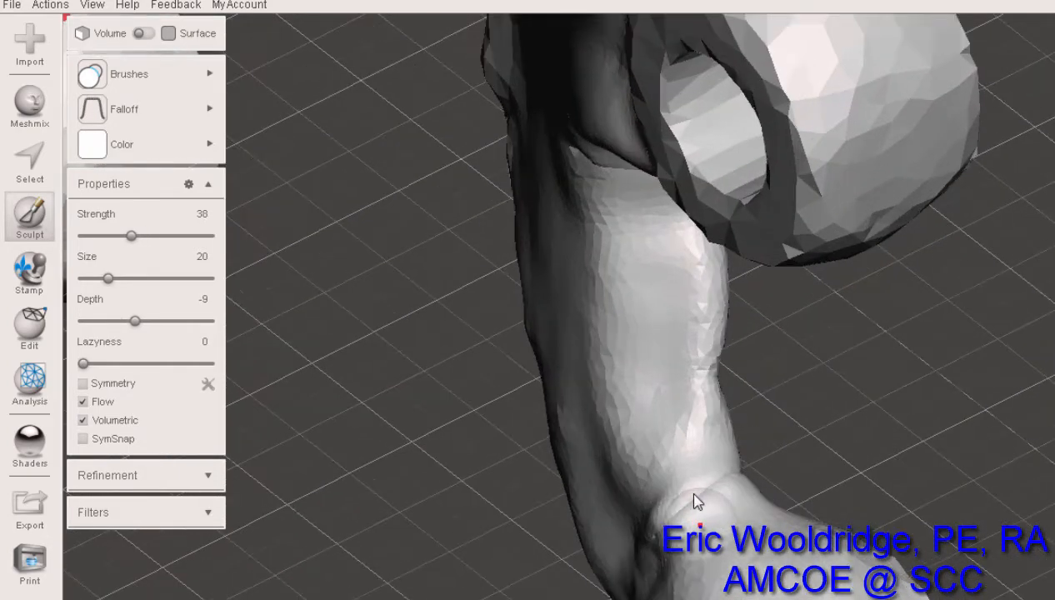
middle_click_drag(694, 495, 666, 350)
scroll(671, 369, "up", 4)
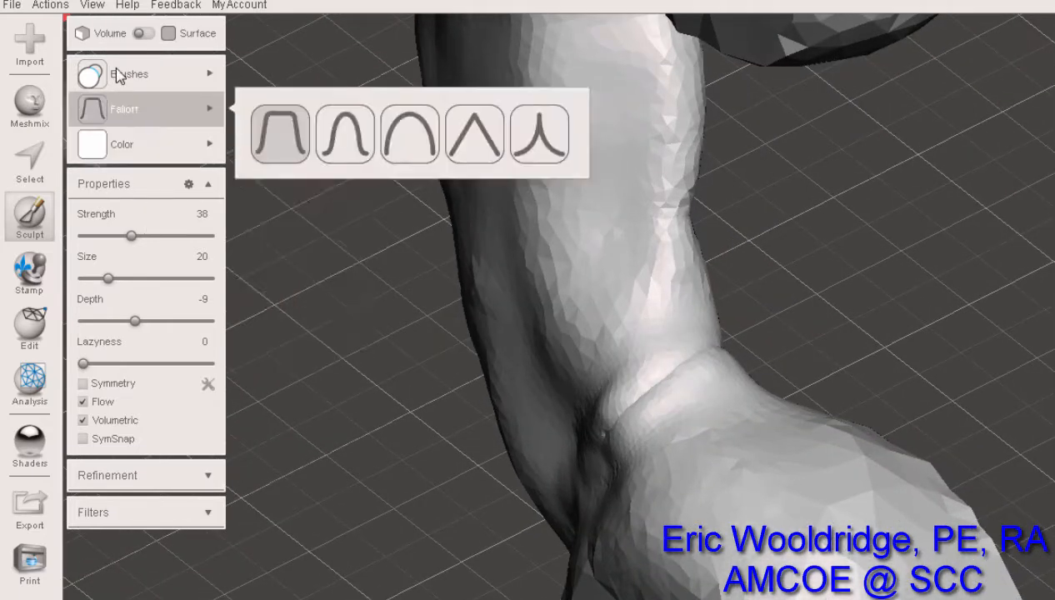
Switch back to the Flatten brush and level the inflated ridge at the lower ring mount's joint.
mouse_move(117, 75)
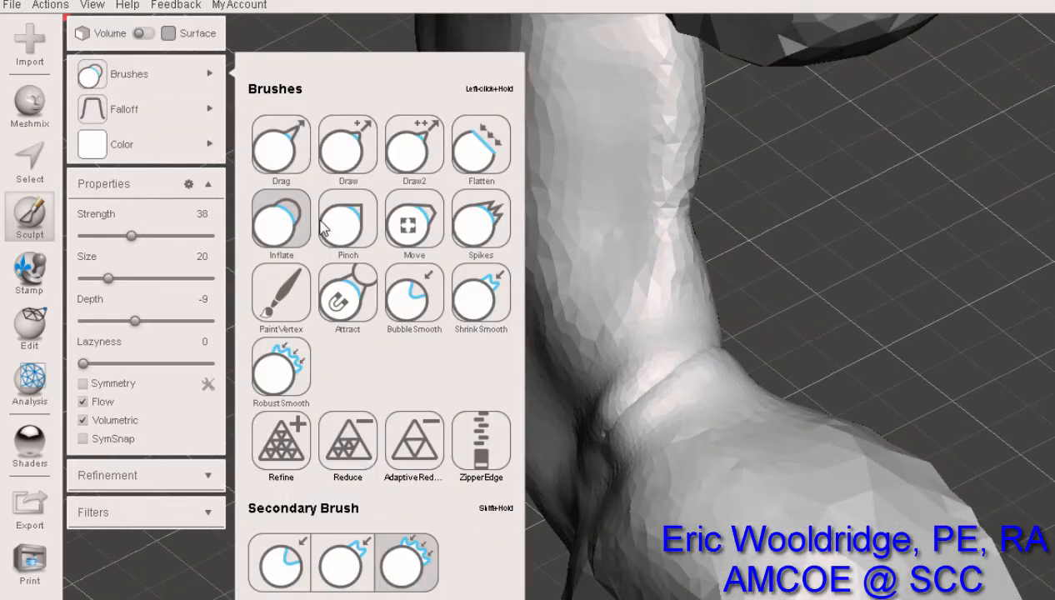
left_click(481, 146)
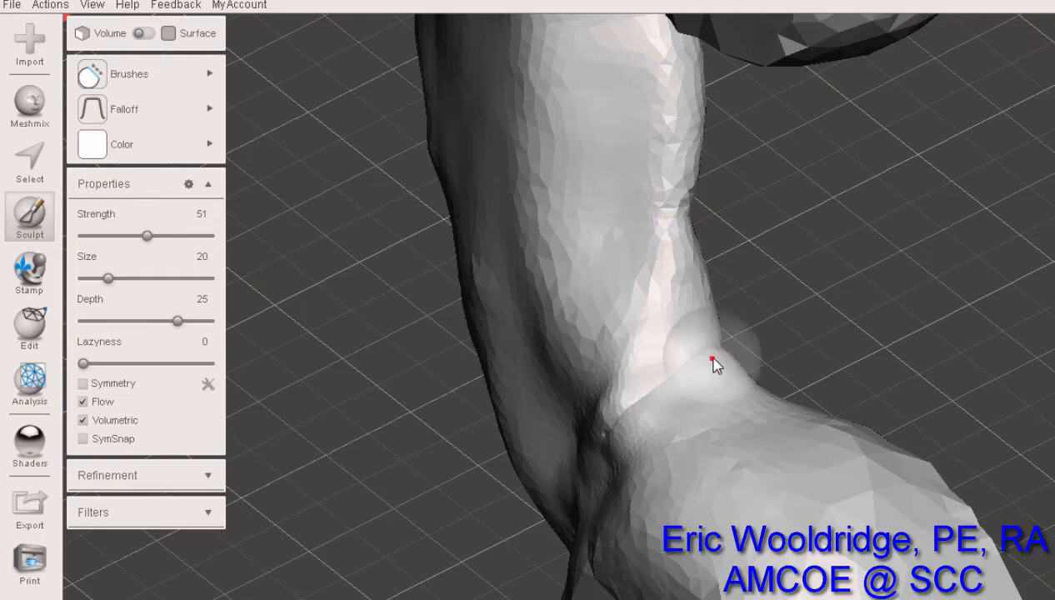
mouse_move(712, 359)
left_mouse_down()
mouse_move(621, 407)
mouse_move(671, 386)
mouse_move(654, 399)
left_mouse_up()
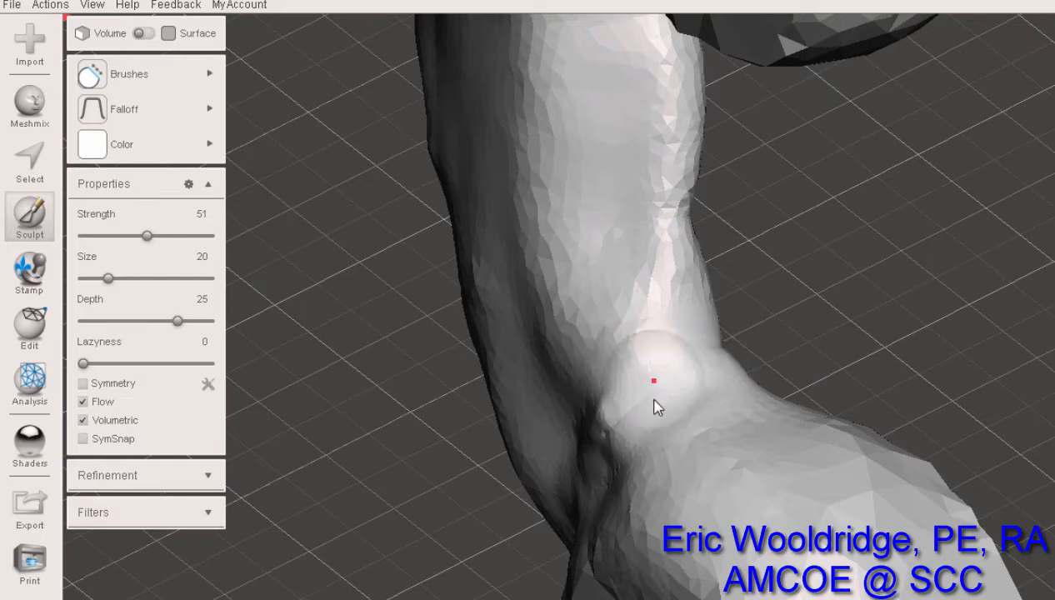
scroll(654, 399, "up", 3)
scroll(658, 403, "down", 4)
Blend the crease around the far side and underside of the lower ring mount's joint with the Flatten brush.
mouse_move(679, 412)
right_mouse_down("shift")
mouse_move(622, 405)
mouse_move(587, 361)
right_mouse_up("shift")
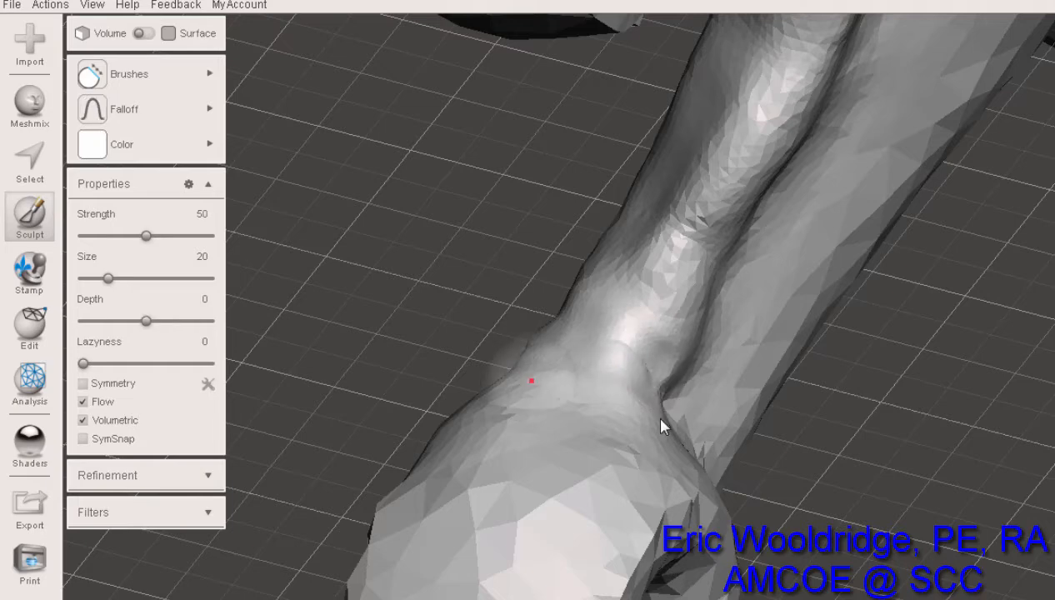
mouse_move(658, 419)
right_mouse_down("shift")
mouse_move(530, 388)
mouse_move(470, 357)
right_mouse_up("shift")
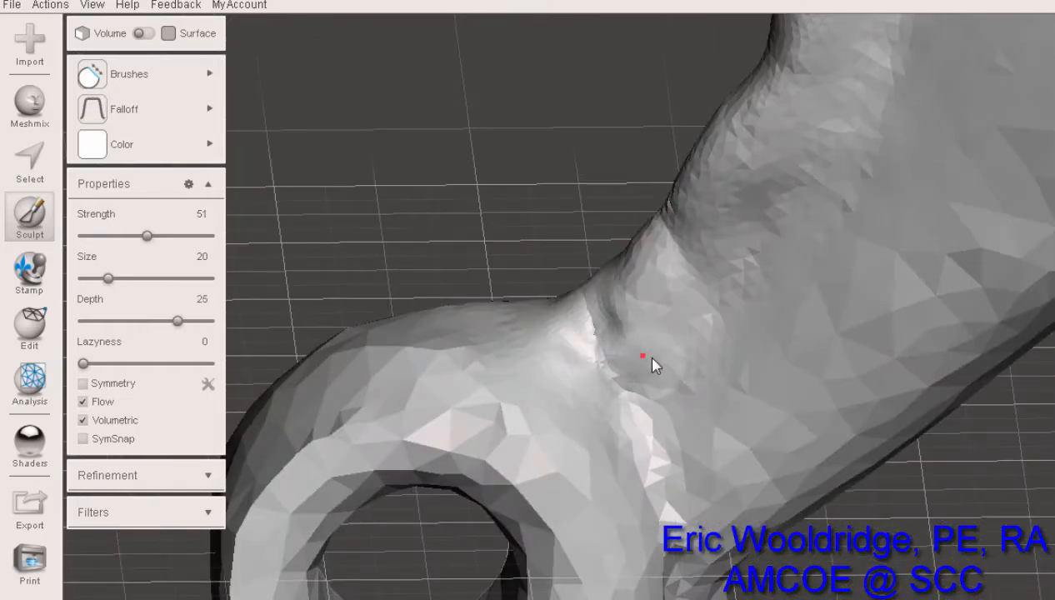
scroll(619, 396, "up", 2)
scroll(619, 396, "down", 4)
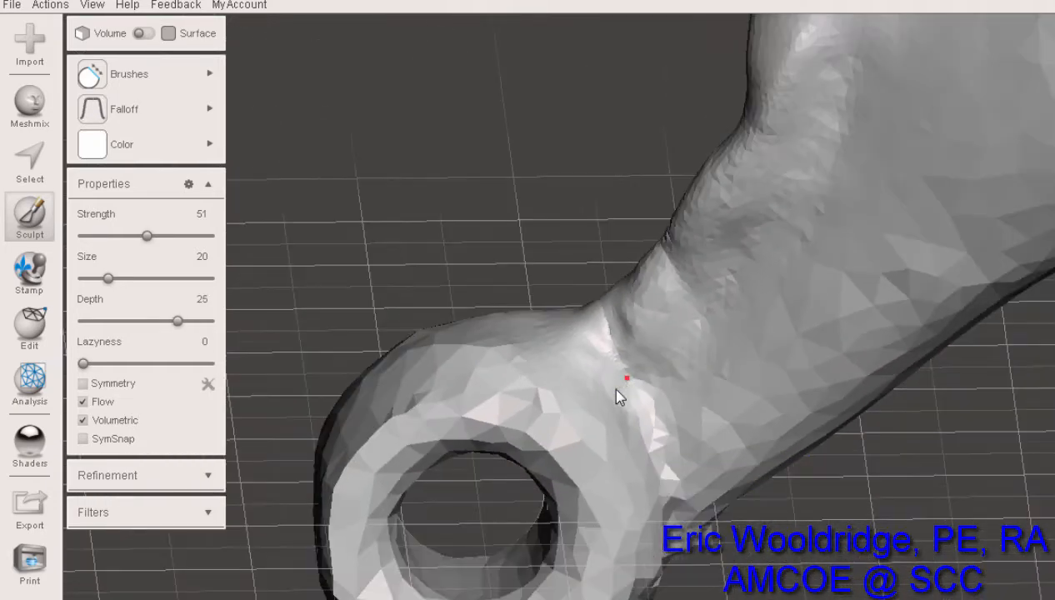
scroll(617, 397, "down", 4)
right_click_drag(730, 405, 612, 348)
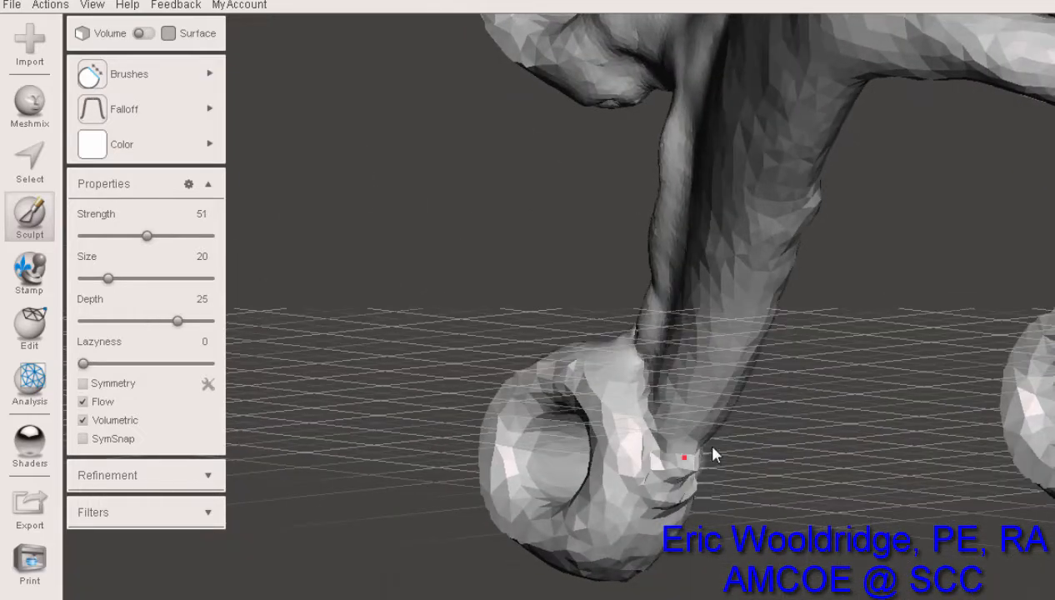
right_click_drag(712, 454, 673, 457)
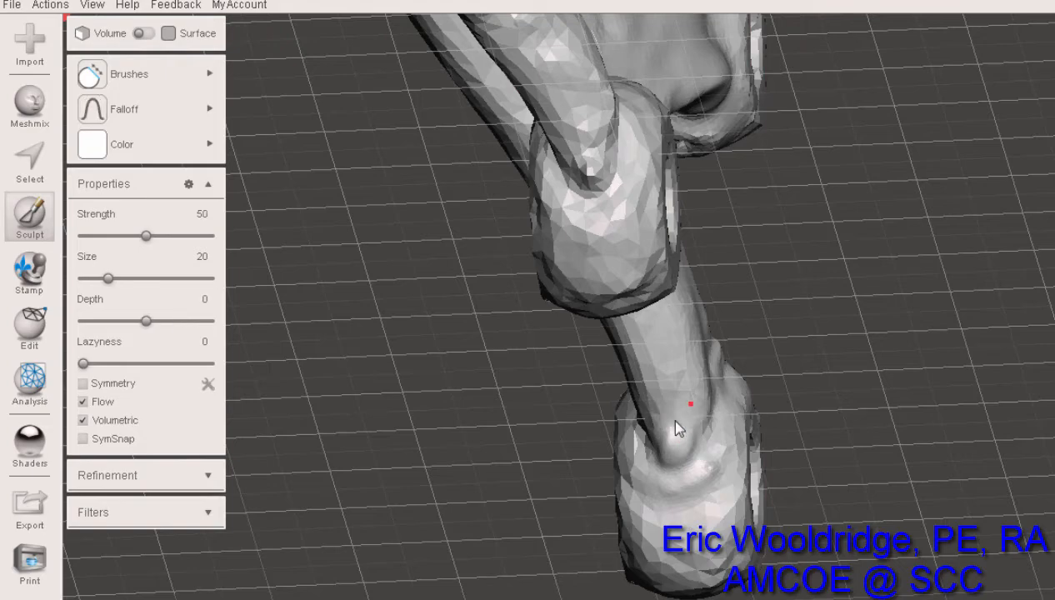
right_click_drag(676, 422, 683, 456)
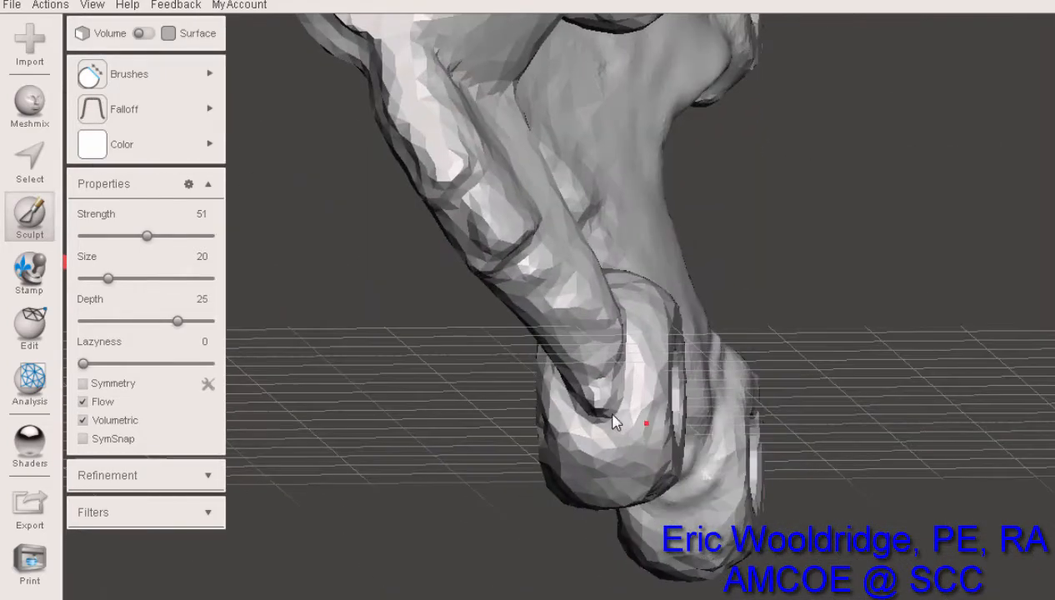
Flatten the sharp ridges on the neighbouring notched branch and blend the remaining ring mount joints.
right_click_drag(569, 325, 479, 317)
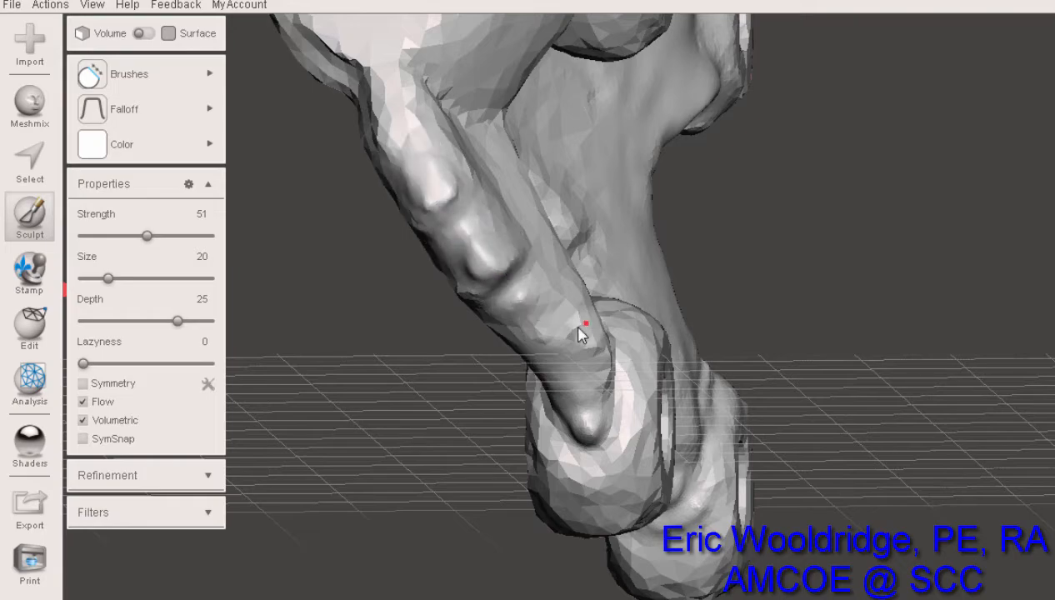
right_click_drag(581, 333, 364, 381)
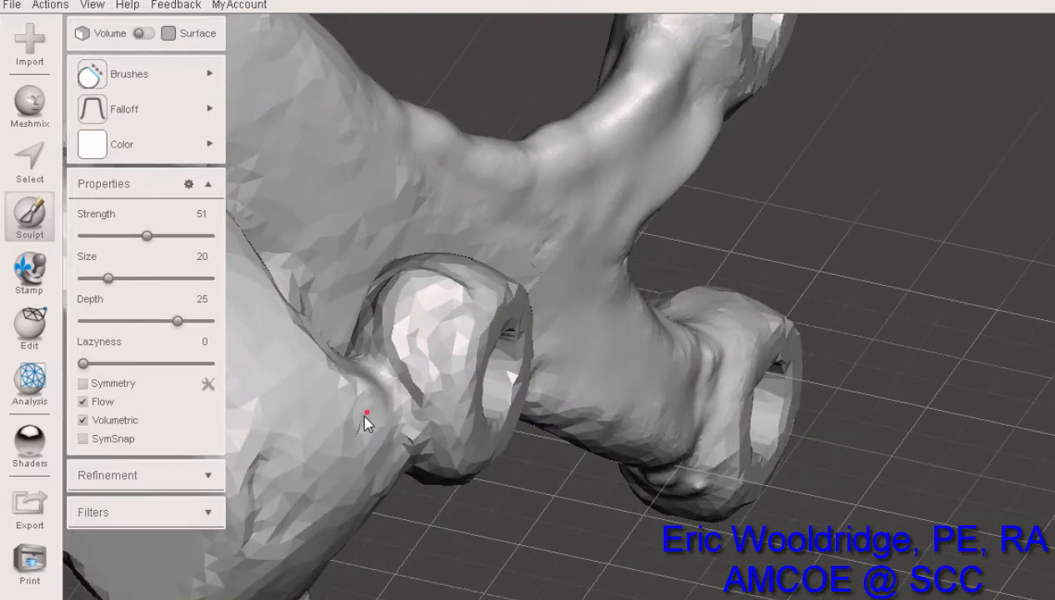
right_click_drag(563, 408, 733, 500)
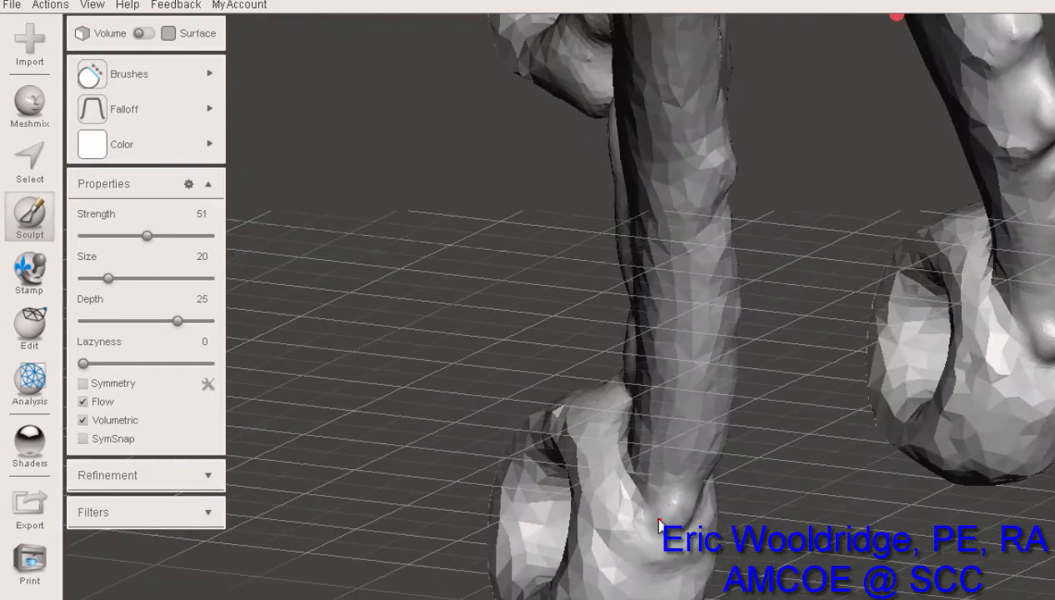
mouse_move(695, 463)
right_mouse_down()
mouse_move(675, 490)
mouse_move(558, 542)
mouse_move(649, 472)
mouse_move(690, 470)
right_mouse_up()
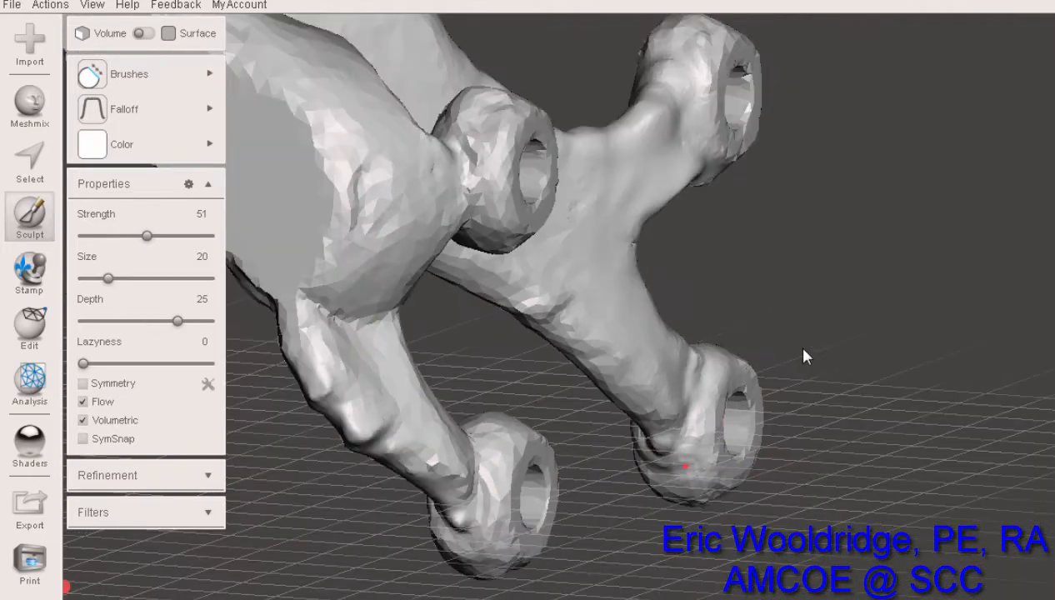
Keep the Flatten brush and soften the remaining crease in the crotch between the two end branches.
right_click_drag(854, 294, 714, 358)
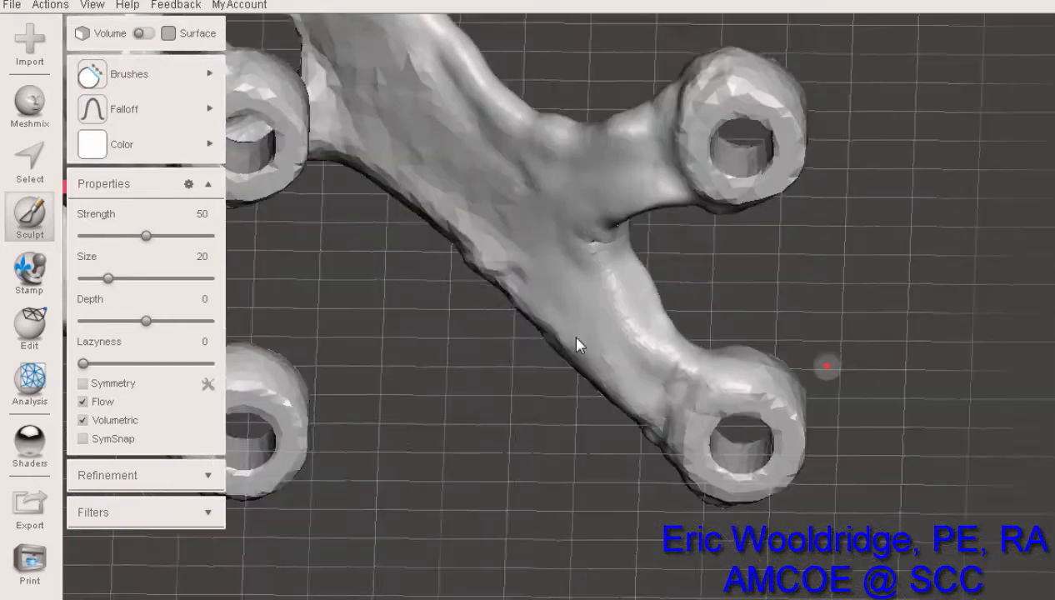
right_click_drag(569, 334, 556, 309)
mouse_move(129, 89)
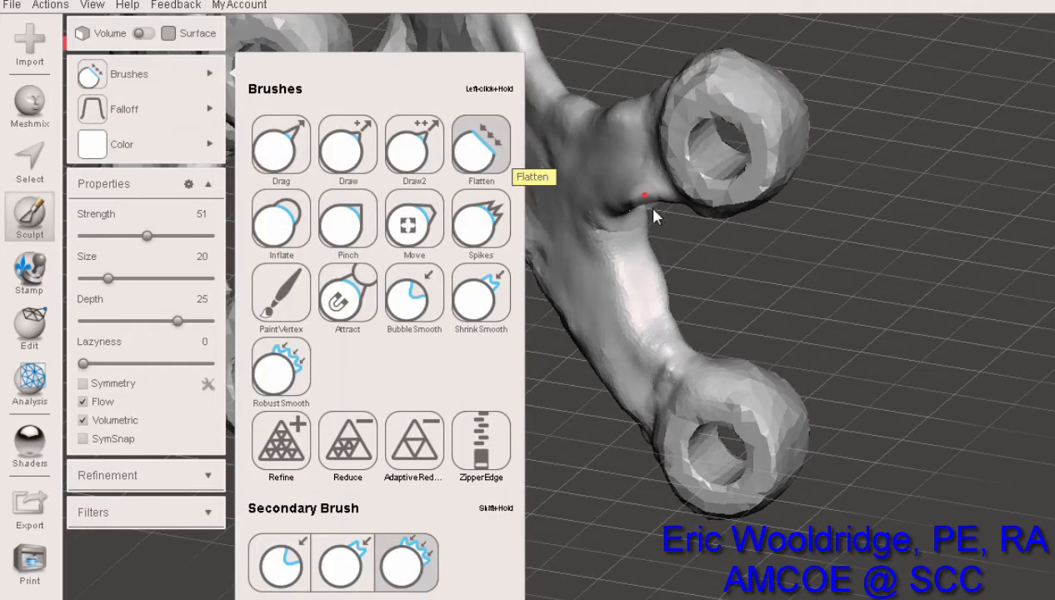
mouse_move(660, 217)
right_mouse_down()
mouse_move(701, 188)
mouse_move(749, 222)
mouse_move(765, 179)
mouse_move(690, 177)
mouse_move(635, 210)
right_mouse_up()
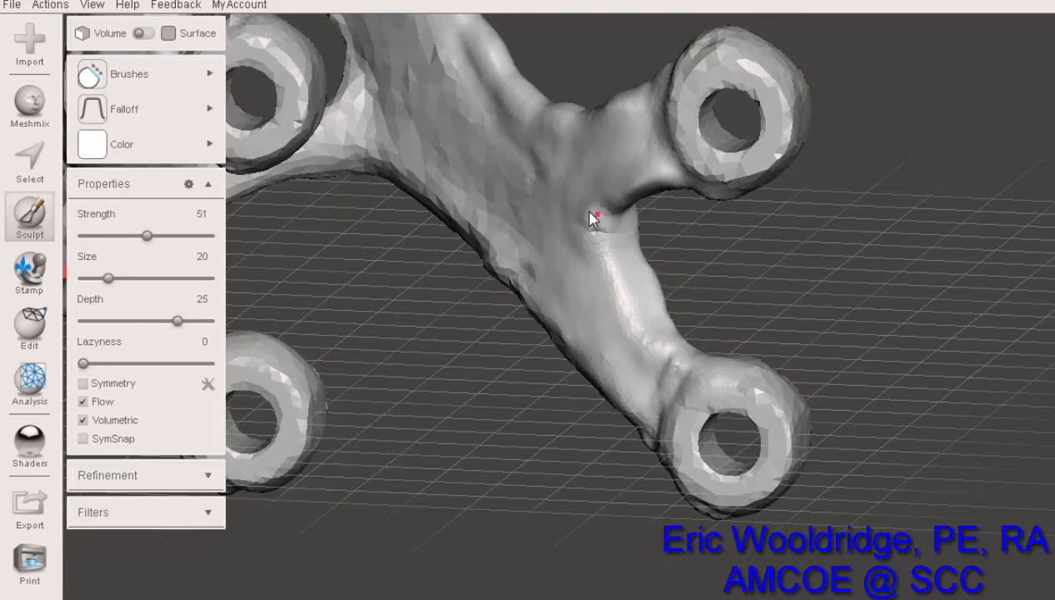
Flatten the bumps and hollows along the arm's outer edge leading into the upper end branch.
middle_click_drag(593, 154, 660, 430)
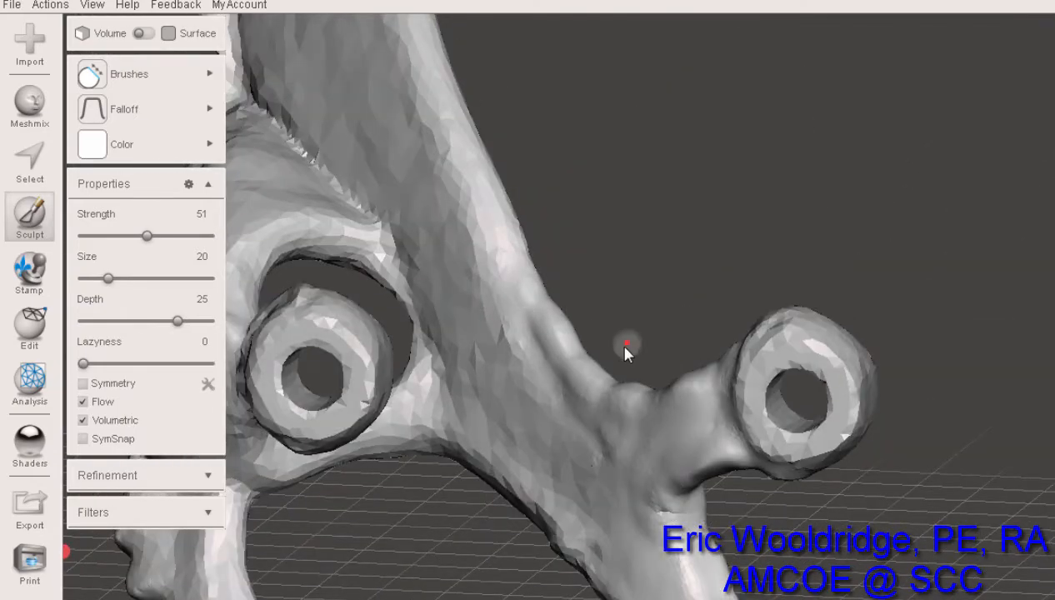
right_click_drag(624, 345, 597, 320)
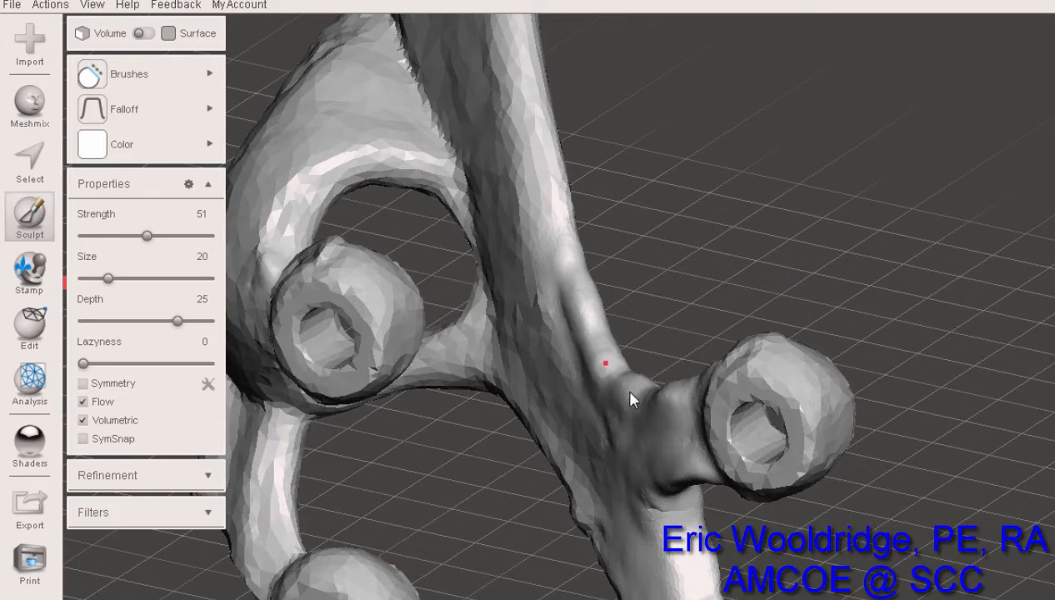
right_click_drag(696, 400, 505, 379)
right_click_drag(606, 358, 665, 370)
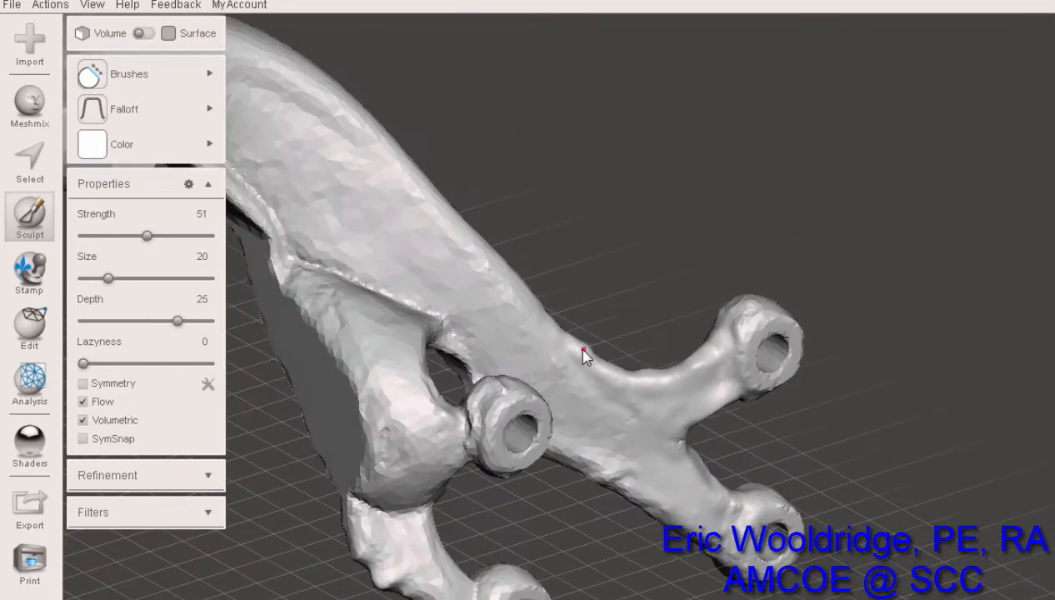
right_click_drag(665, 358, 739, 364)
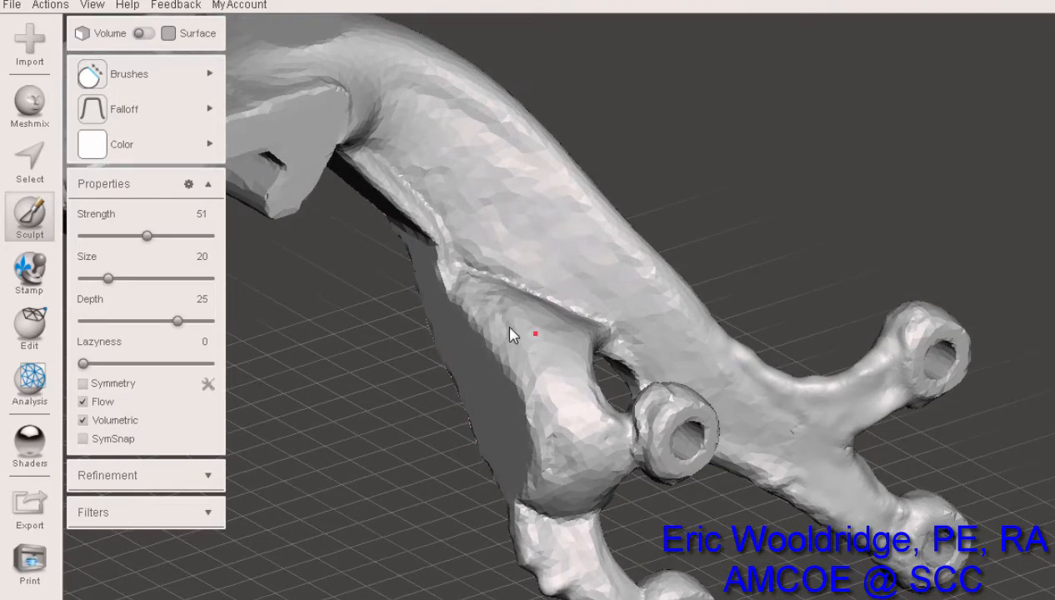
Enlarge the Flatten brush to size 35 and flatten the rough ridges across the mounting plate's end face.
right_click_drag(513, 330, 448, 210)
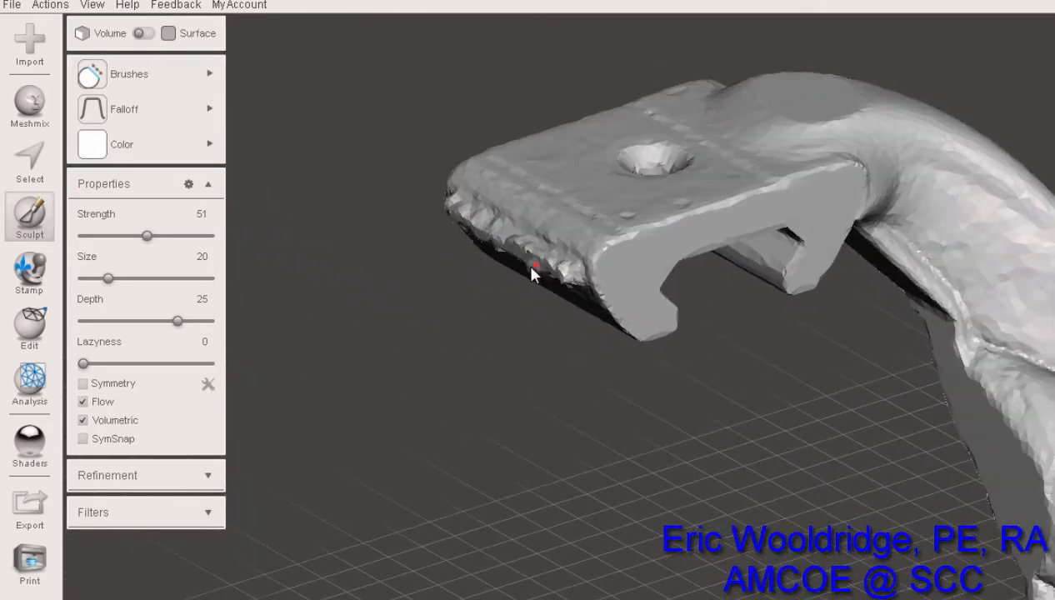
right_click_drag(531, 268, 585, 265)
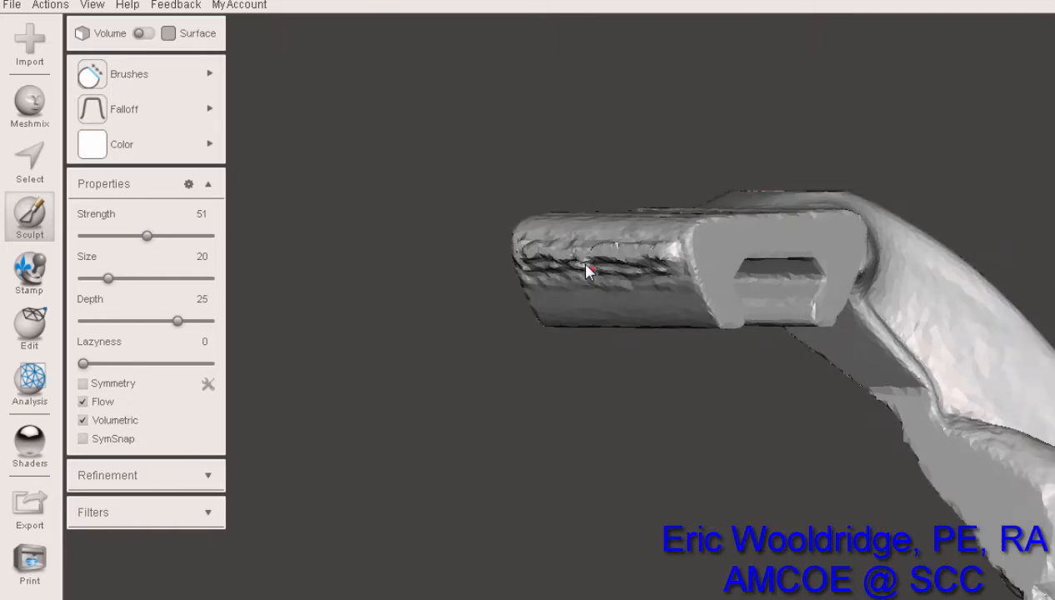
scroll(585, 263, "up", 6)
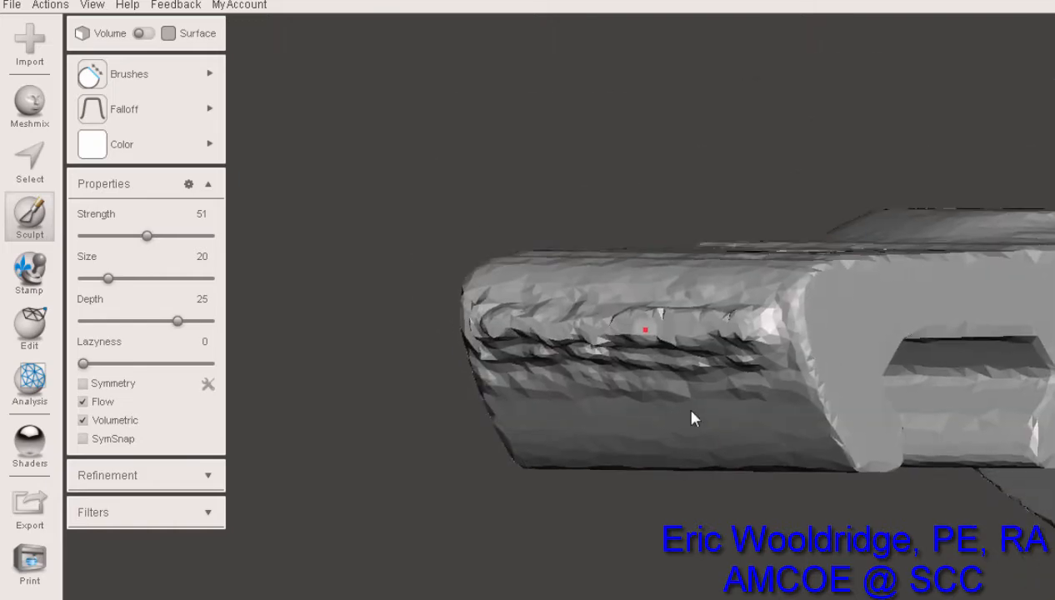
scroll(691, 417, "up", 3)
mouse_move(202, 83)
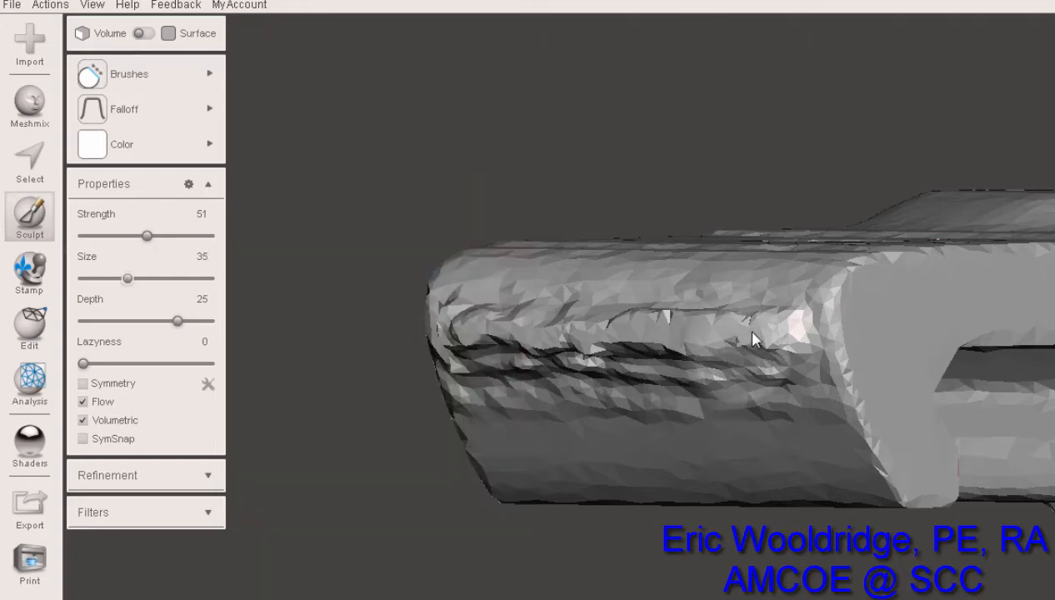
mouse_move(755, 333)
left_mouse_down()
mouse_move(481, 337)
mouse_move(484, 355)
mouse_move(577, 370)
mouse_move(776, 375)
mouse_move(767, 351)
mouse_move(765, 379)
mouse_move(622, 362)
left_mouse_up()
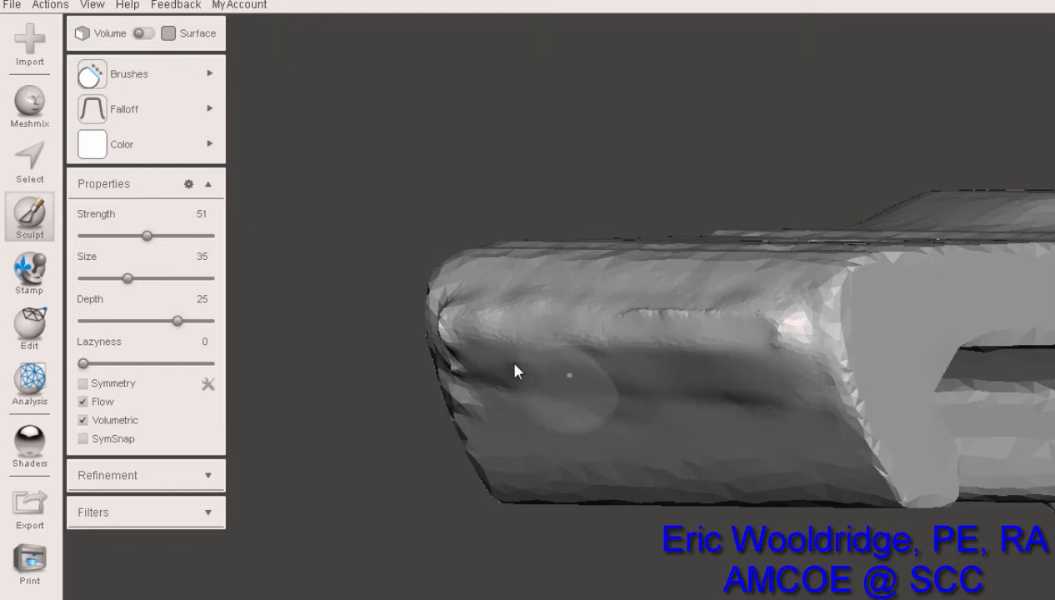
Flatten the far corner of the plate's end face and the remaining crease along its length.
right_click_drag(595, 369, 775, 372)
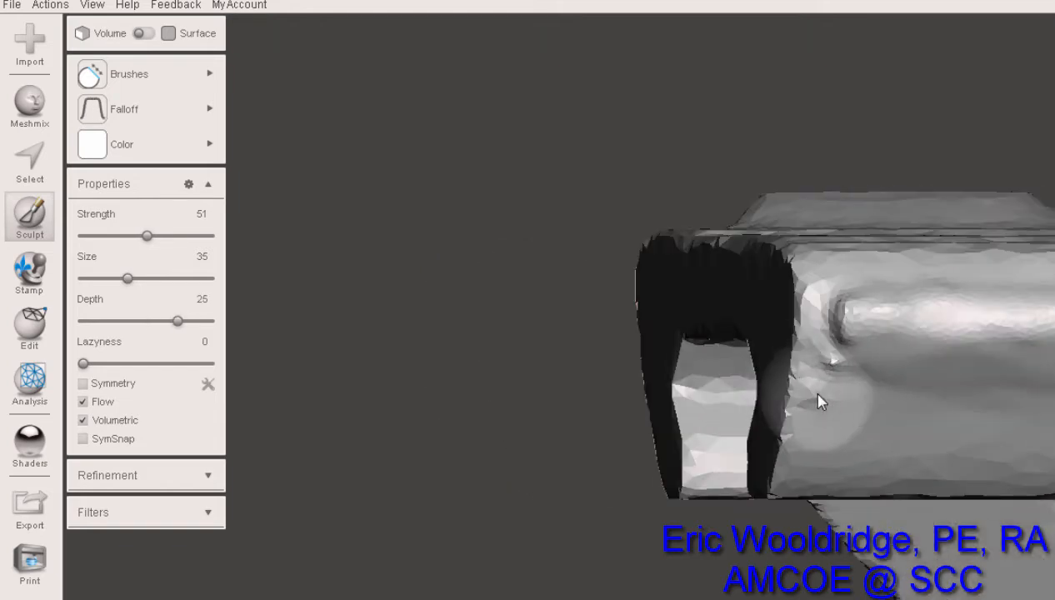
mouse_move(817, 399)
left_mouse_down()
mouse_move(857, 354)
mouse_move(846, 317)
left_mouse_up()
right_click_drag(846, 323, 735, 396)
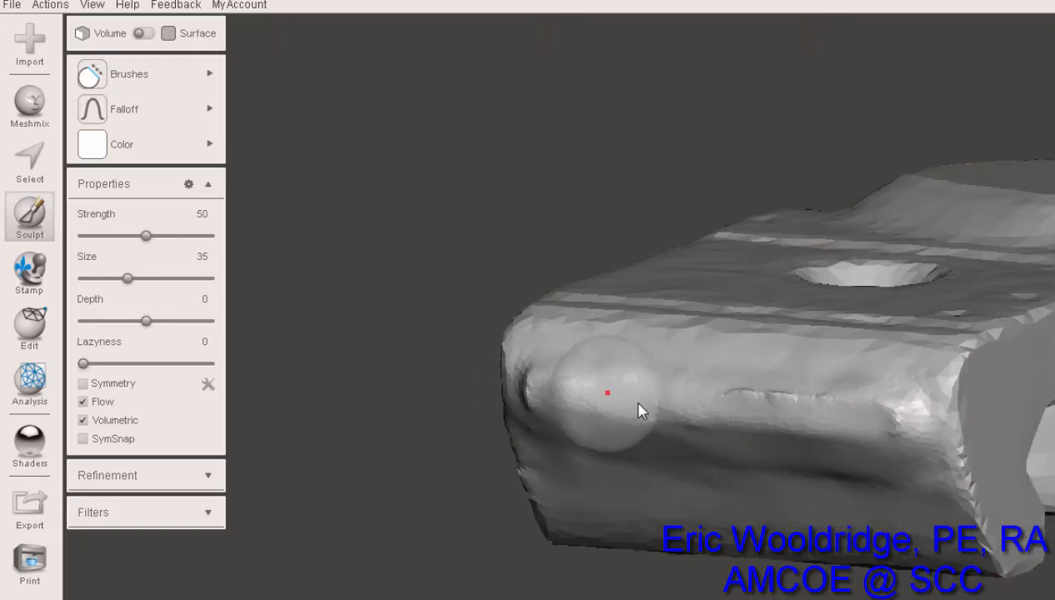
right_click_drag(636, 409, 847, 416)
middle_click_drag(863, 402, 757, 389)
left_click_drag(821, 390, 1037, 390)
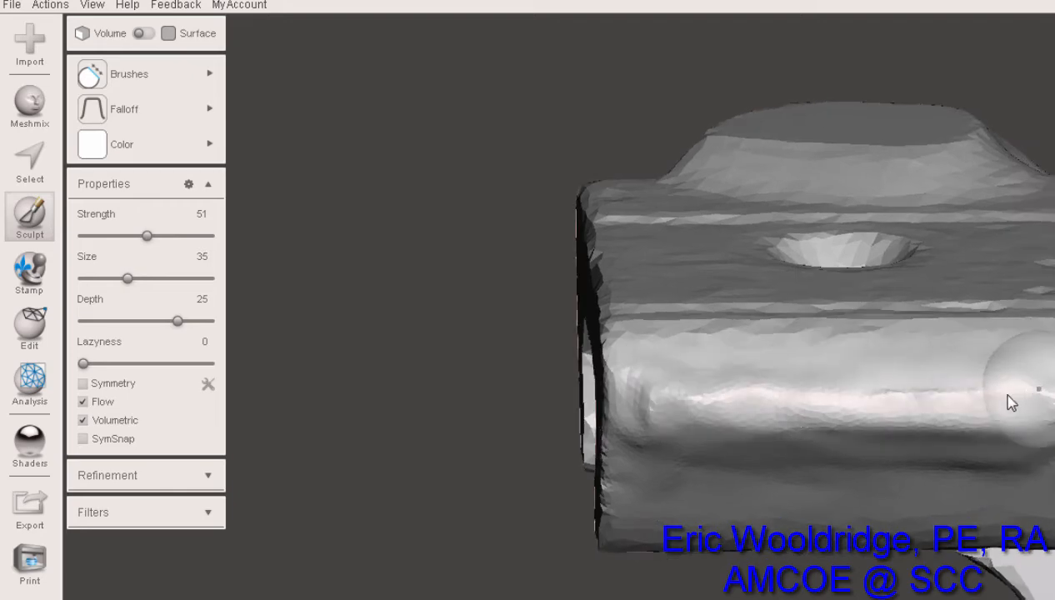
Set the Flatten brush depth to 9 and even out the remaining hollows on the plate's end and lower side.
mouse_move(1010, 402)
right_mouse_down()
mouse_move(779, 419)
mouse_move(761, 438)
right_mouse_up()
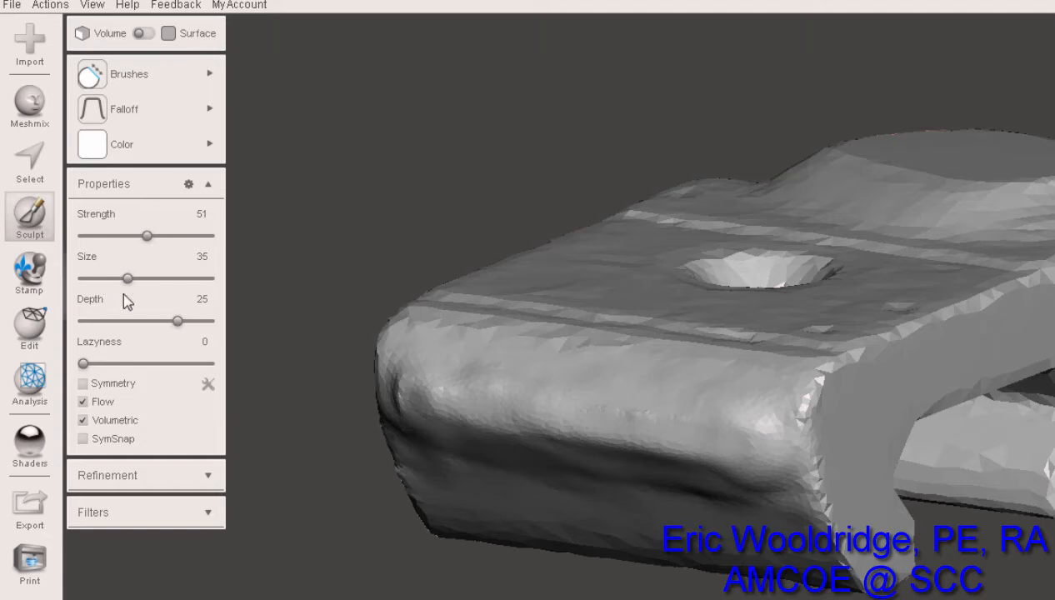
left_click_drag(159, 321, 156, 321)
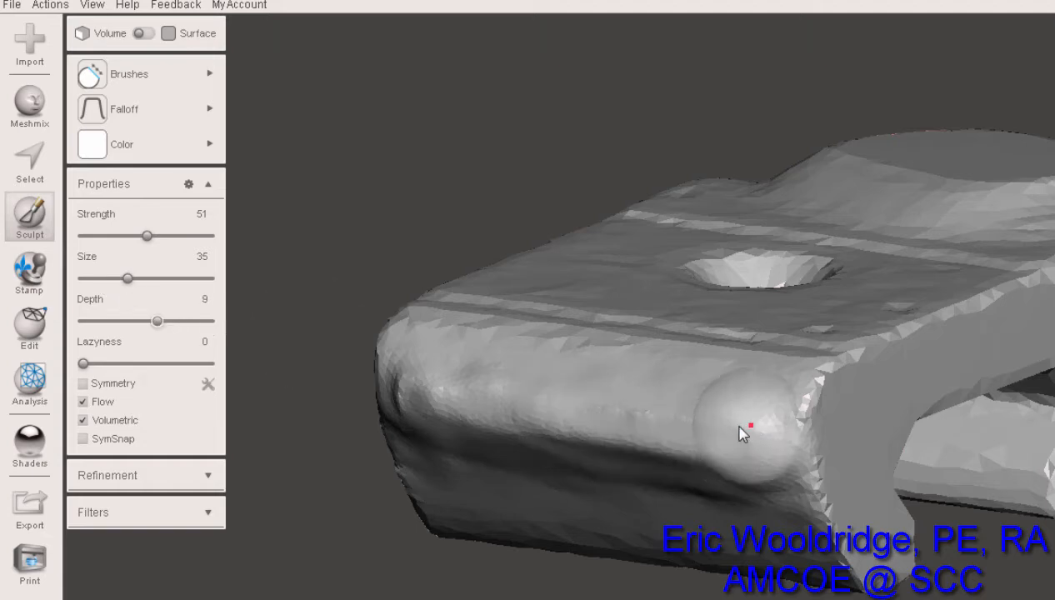
mouse_move(520, 403)
left_mouse_down()
mouse_move(405, 382)
mouse_move(695, 427)
mouse_move(739, 455)
mouse_move(637, 452)
mouse_move(422, 418)
mouse_move(721, 447)
left_mouse_up()
mouse_move(721, 447)
right_mouse_down()
mouse_move(698, 354)
mouse_move(701, 264)
right_mouse_up()
mouse_move(701, 264)
left_mouse_down()
mouse_move(398, 294)
mouse_move(605, 252)
mouse_move(768, 250)
left_mouse_up()
middle_click_drag(770, 250, 667, 248)
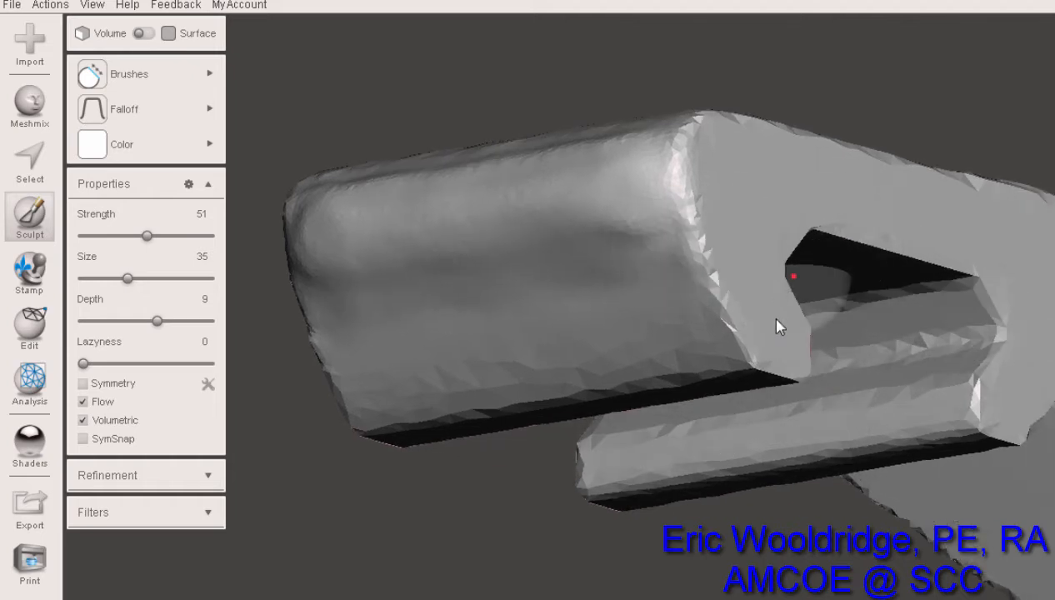
Flatten the seam on the plate's top surface between the rounded end and the countersunk hole.
right_click_drag(619, 210, 617, 314)
mouse_move(628, 467)
left_mouse_down()
mouse_move(575, 464)
mouse_move(373, 402)
mouse_move(686, 465)
mouse_move(798, 398)
mouse_move(638, 459)
mouse_move(523, 443)
mouse_move(516, 385)
left_mouse_up()
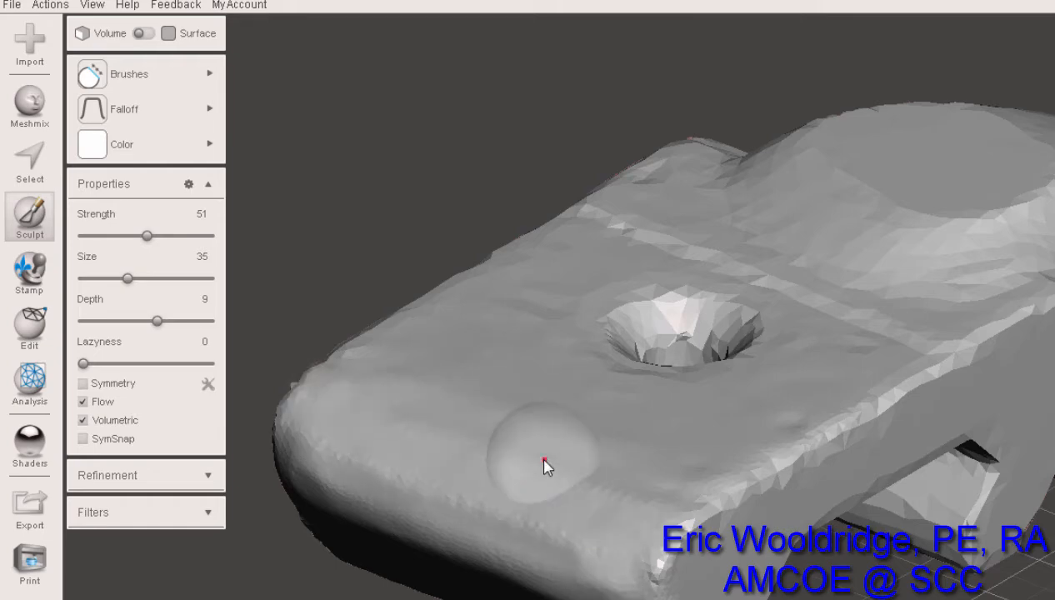
scroll(544, 459, "up", 1)
scroll(544, 459, "down", 2)
Examine the opposite side of the plate, the arm and the end branches for remaining rough or weak spots.
mouse_move(794, 250)
right_mouse_down()
mouse_move(958, 299)
mouse_move(1047, 250)
right_mouse_up()
mouse_move(642, 244)
right_mouse_down()
mouse_move(798, 205)
mouse_move(847, 127)
mouse_move(590, 202)
mouse_move(553, 293)
mouse_move(578, 268)
mouse_move(571, 253)
mouse_move(578, 347)
right_mouse_up()
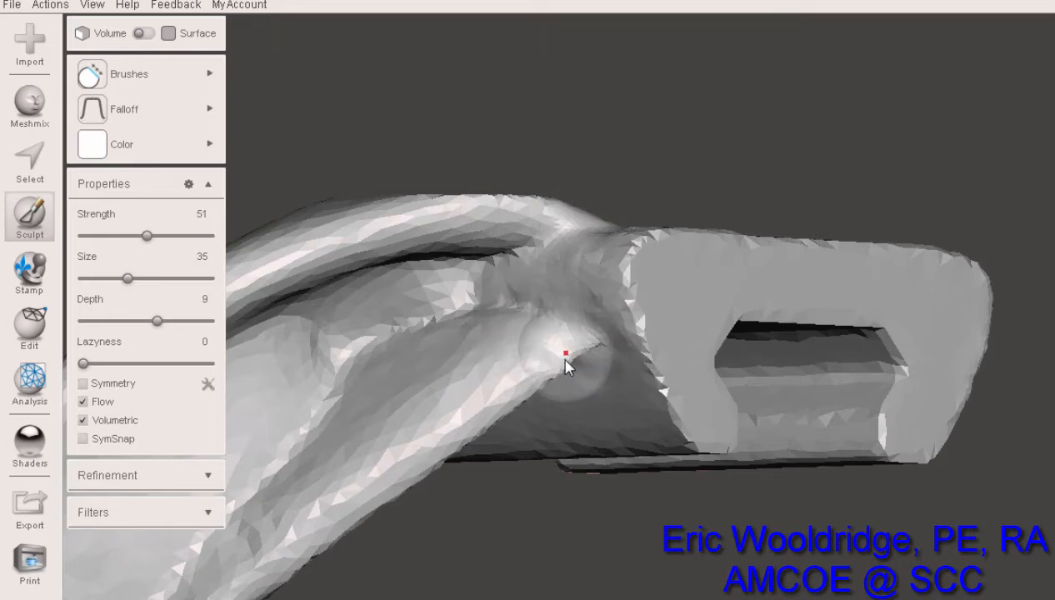
mouse_move(589, 357)
right_mouse_down()
mouse_move(549, 293)
mouse_move(431, 242)
mouse_move(440, 284)
mouse_move(574, 453)
mouse_move(561, 470)
right_mouse_up()
mouse_move(419, 382)
right_mouse_down()
mouse_move(632, 335)
mouse_move(728, 378)
mouse_move(692, 240)
mouse_move(707, 242)
mouse_move(700, 337)
right_mouse_up()
scroll(700, 340, "down", 5)
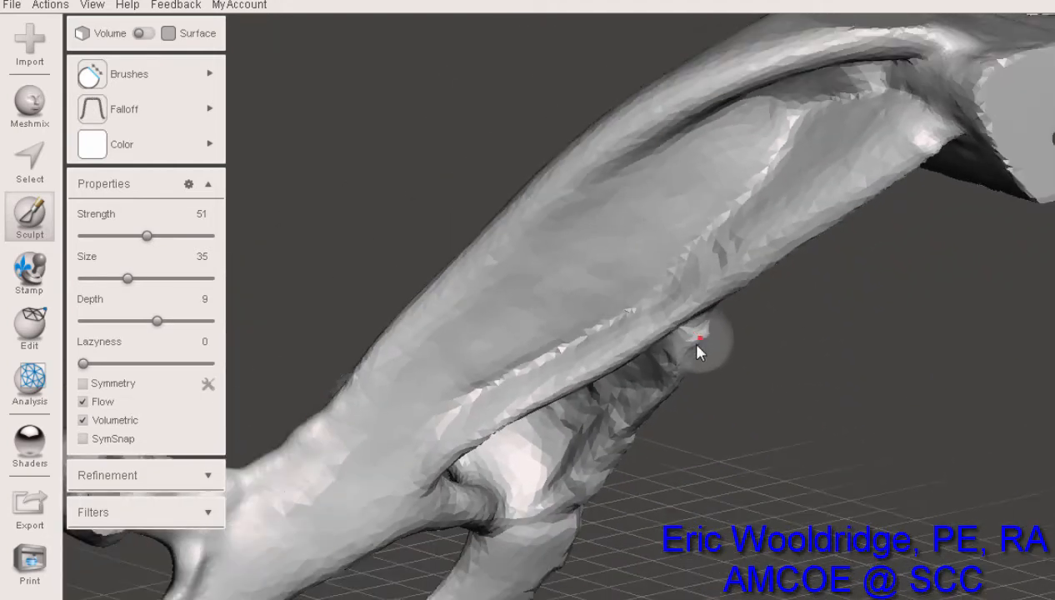
mouse_move(439, 385)
right_mouse_down()
mouse_move(482, 308)
mouse_move(405, 316)
mouse_move(396, 365)
mouse_move(440, 306)
mouse_move(690, 171)
mouse_move(917, 150)
right_mouse_up()
scroll(914, 153, "down", 1)
scroll(921, 158, "up", 2)
scroll(919, 162, "up", 1)
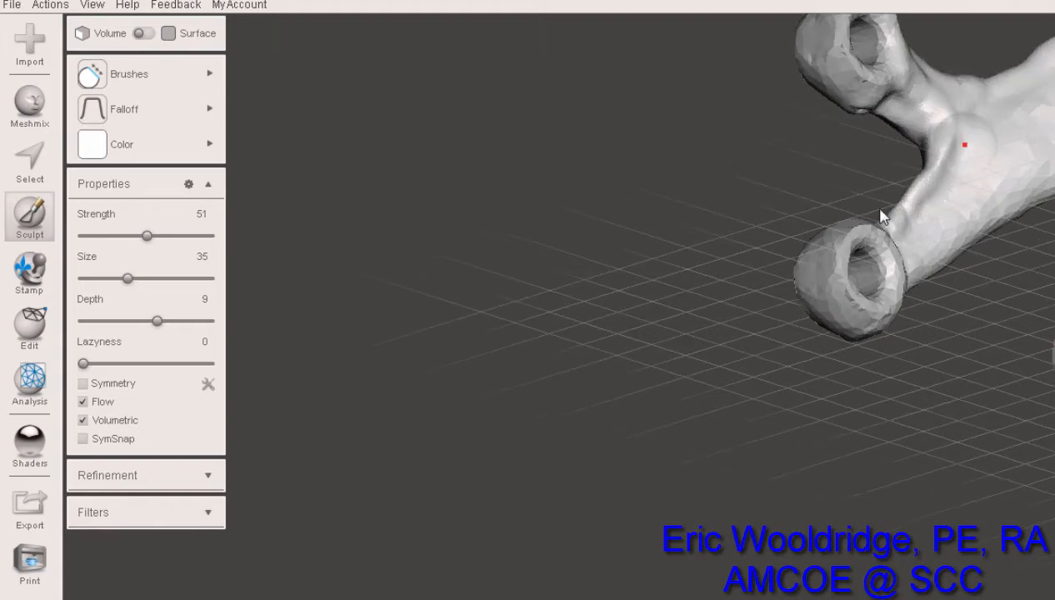
Switch to the Inflate brush at size 17 and build up the crease where the lower end branch meets its ring mount.
middle_click_drag(881, 210, 629, 329)
scroll(678, 221, "up", 4)
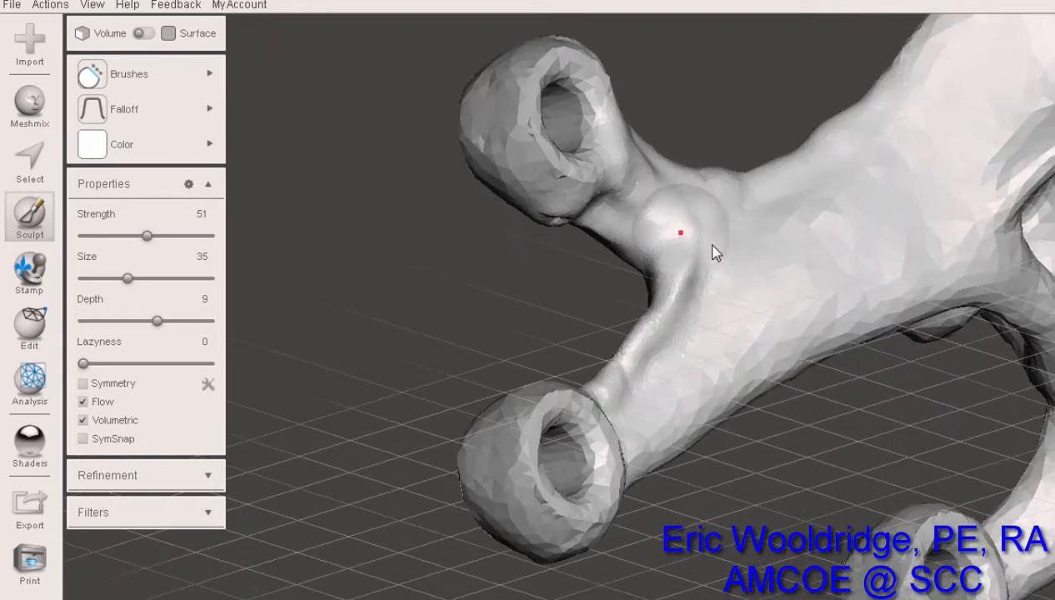
mouse_move(713, 250)
right_mouse_down()
mouse_move(699, 306)
mouse_move(610, 370)
mouse_move(607, 359)
mouse_move(513, 464)
right_mouse_up()
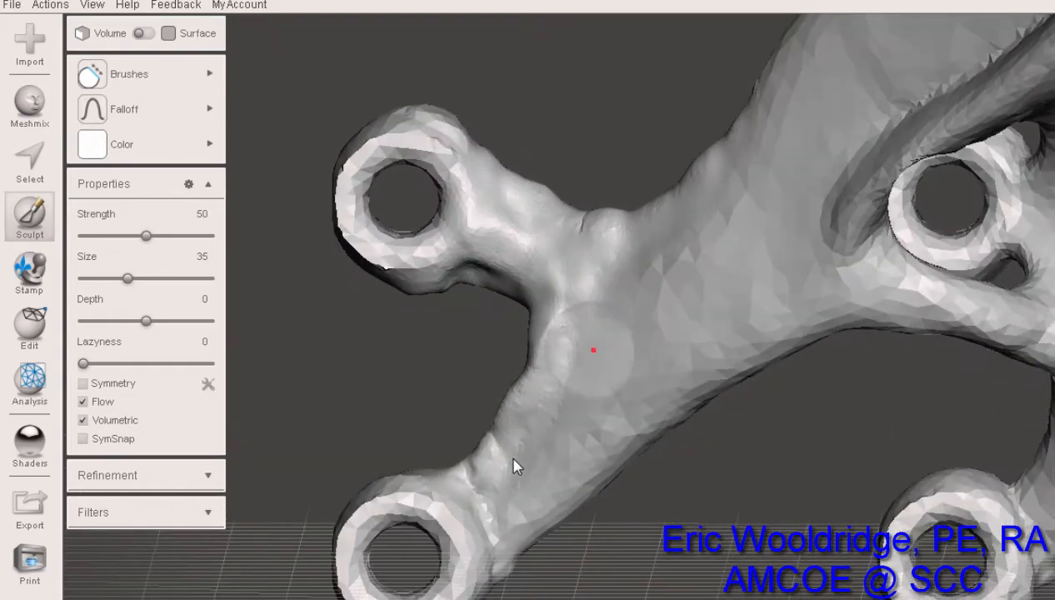
scroll(500, 500, "up", 3)
middle_click_drag(500, 474, 540, 343)
scroll(500, 383, "up", 1)
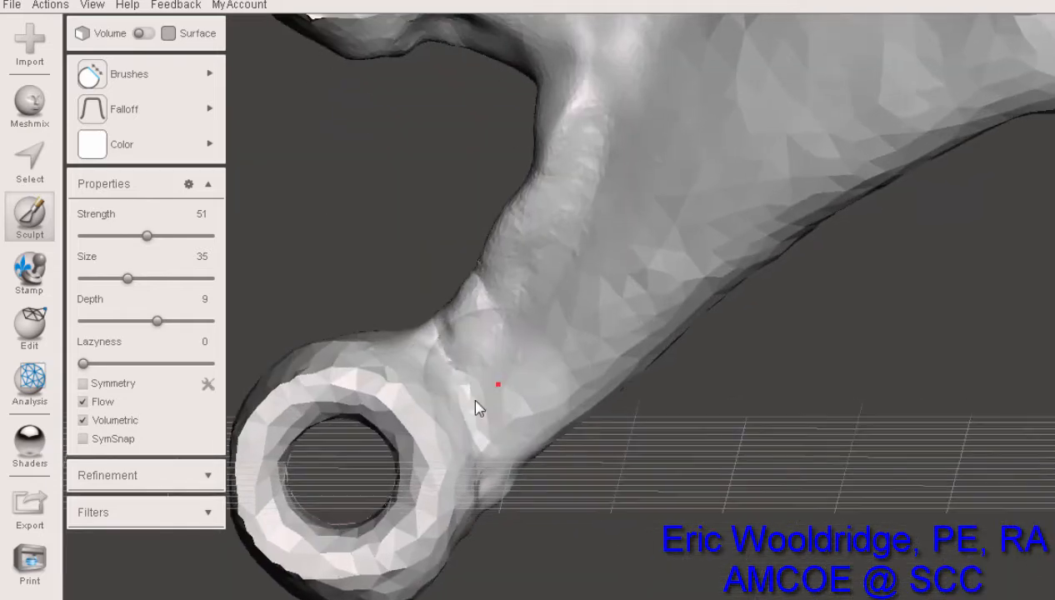
left_click(87, 76)
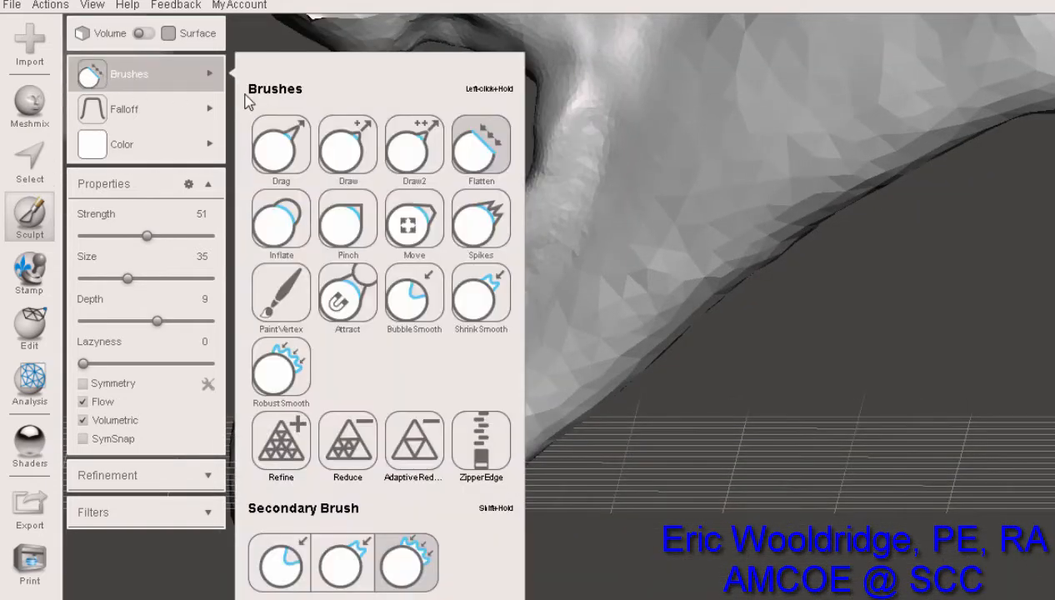
left_click(277, 215)
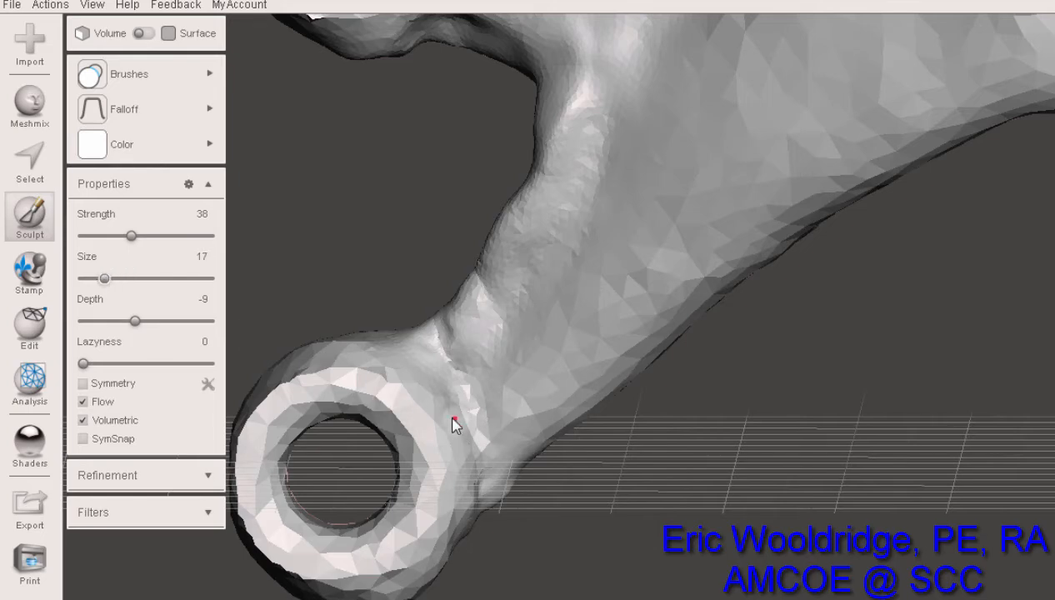
left_click_drag(454, 425, 510, 387)
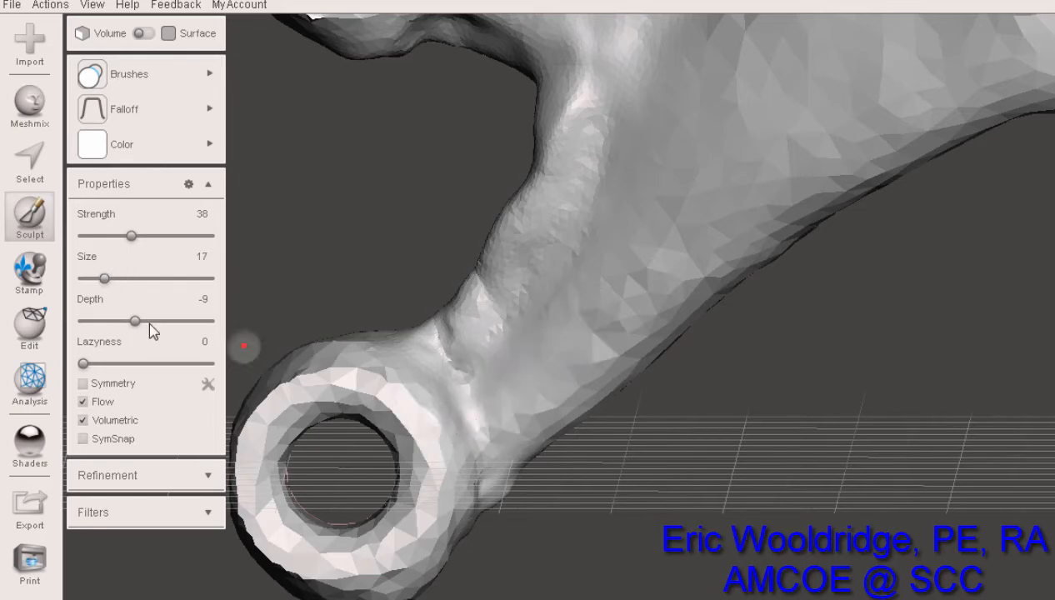
Enlarge the Inflate brush to size 30 and add more material at the lower ring mount's joint.
left_click(469, 384)
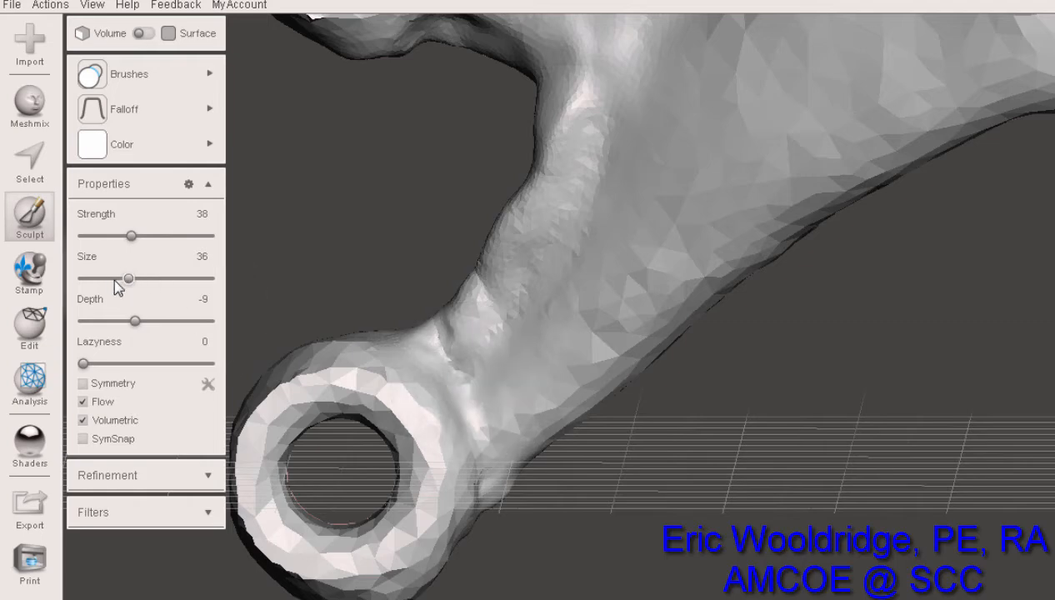
left_click_drag(124, 280, 121, 280)
mouse_move(472, 395)
left_mouse_down()
mouse_move(481, 389)
mouse_move(469, 386)
left_mouse_up()
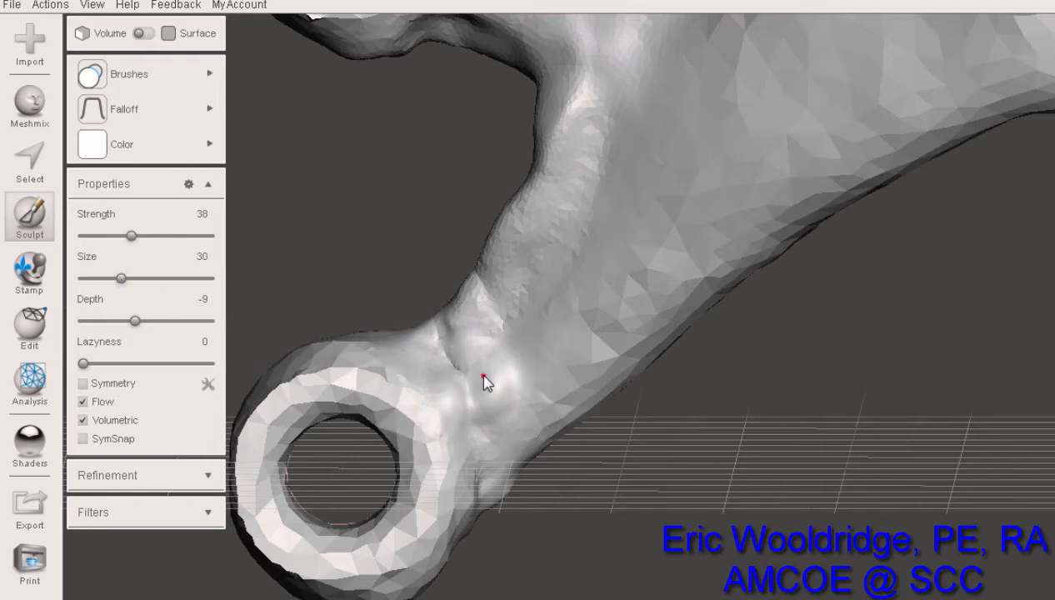
left_click_drag(477, 386, 500, 370)
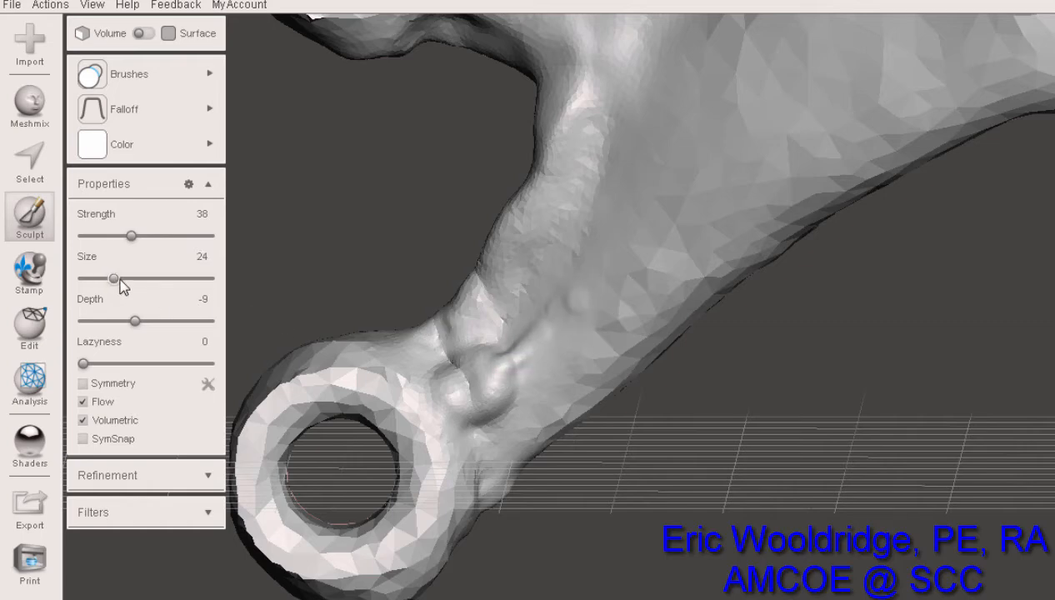
Set the Inflate brush size to 29 and raise a reinforcing ridge from the ring joint along the lower branch.
left_click_drag(120, 280, 125, 280)
scroll(492, 364, "up", 4)
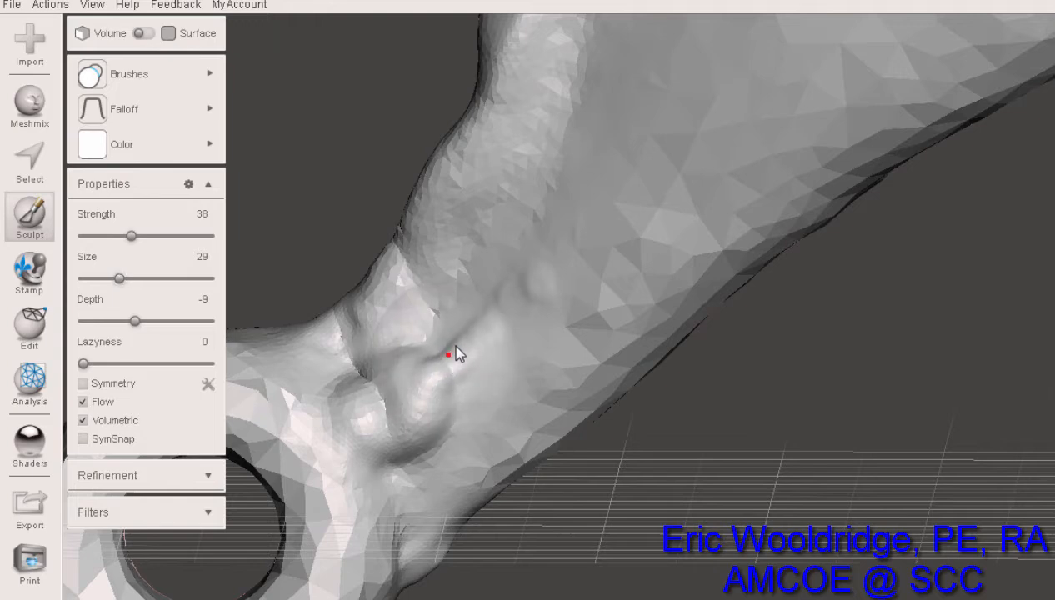
mouse_move(456, 346)
left_mouse_down()
mouse_move(492, 314)
mouse_move(435, 365)
mouse_move(365, 399)
mouse_move(395, 397)
mouse_move(586, 242)
mouse_move(473, 344)
mouse_move(578, 238)
mouse_move(442, 359)
mouse_move(607, 219)
mouse_move(476, 339)
mouse_move(353, 425)
mouse_move(530, 369)
left_mouse_up()
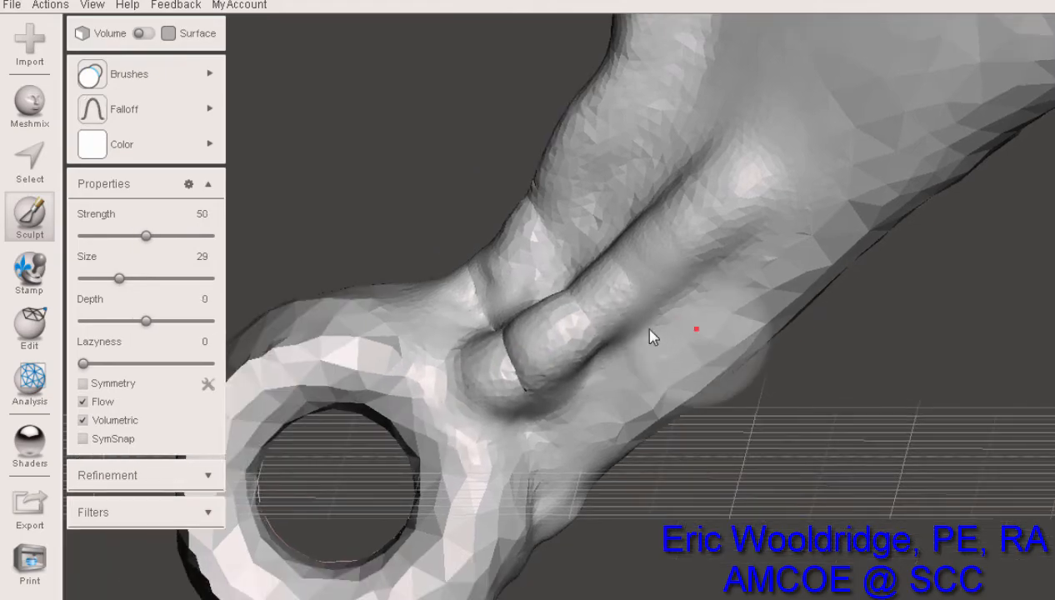
Switch to the Flatten brush and smooth the reinforcing ridge on the lower branch down toward the ring mount.
right_click_drag(652, 334, 693, 322)
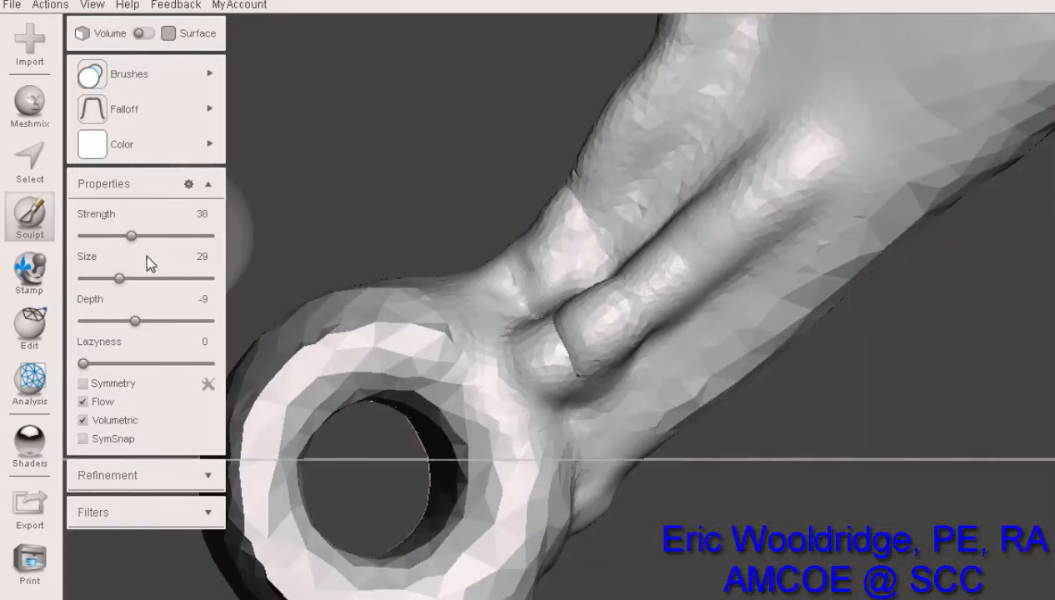
left_click(121, 74)
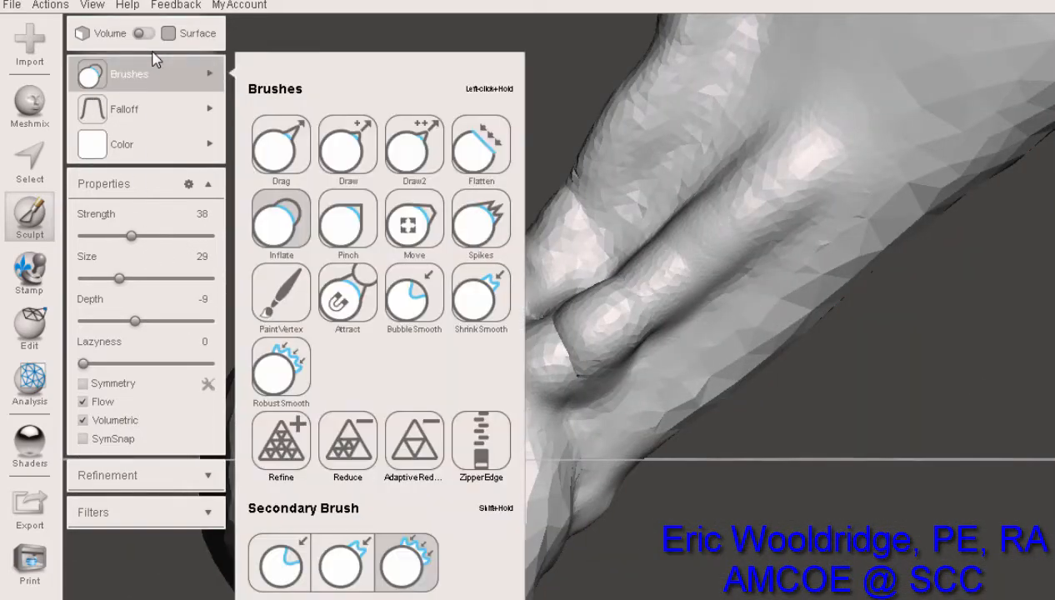
left_click(490, 169)
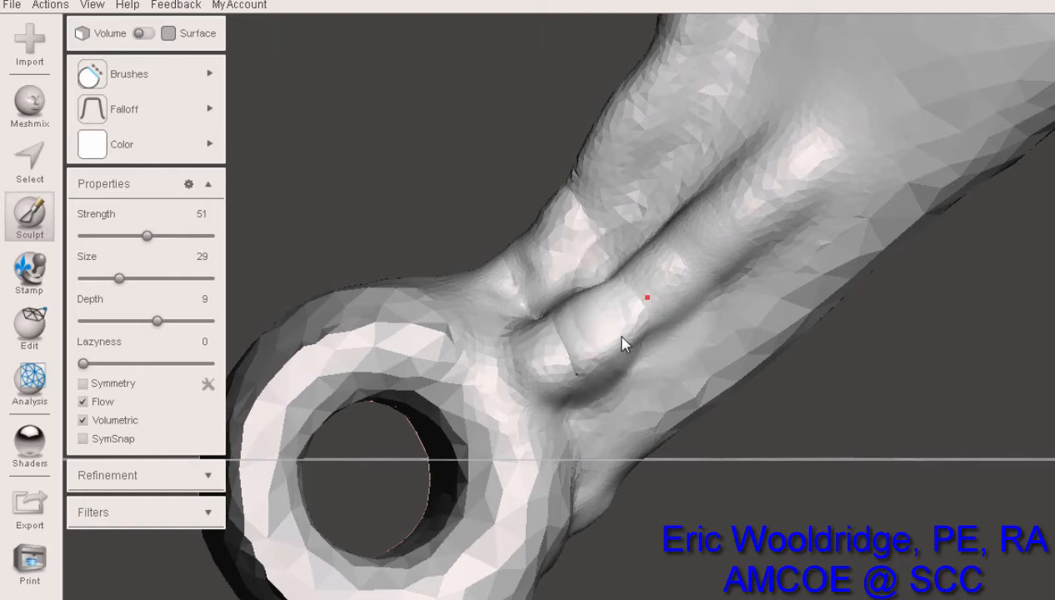
mouse_move(624, 343)
left_mouse_down()
mouse_move(683, 280)
mouse_move(613, 308)
mouse_move(710, 220)
mouse_move(618, 330)
mouse_move(792, 167)
mouse_move(560, 365)
left_mouse_up()
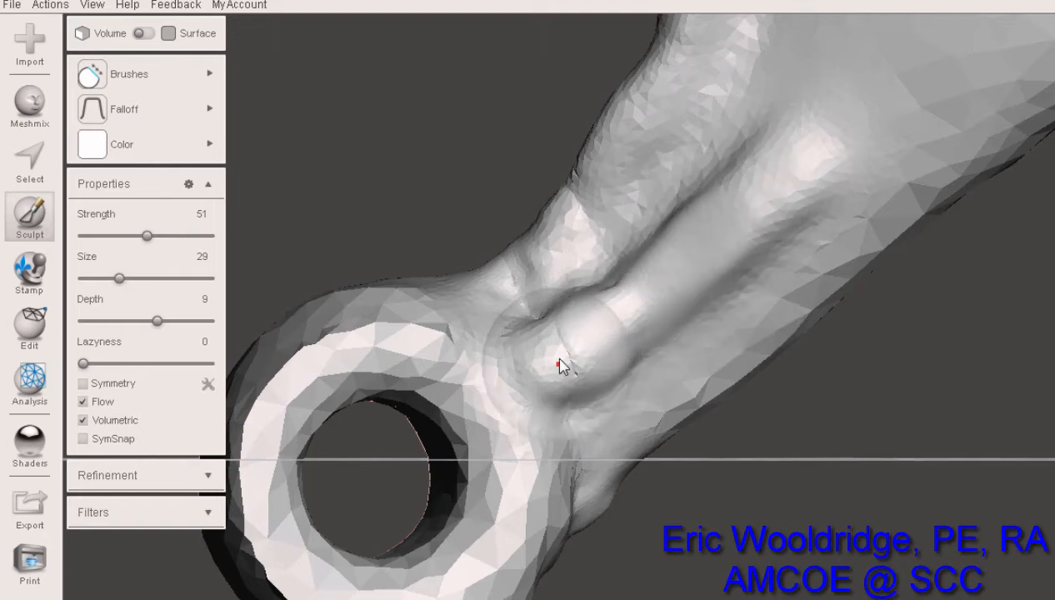
Switch to the Draw brush at size 15 and strength 44 and raise reinforcing strokes along the two end branches.
right_click_drag(673, 312, 648, 435)
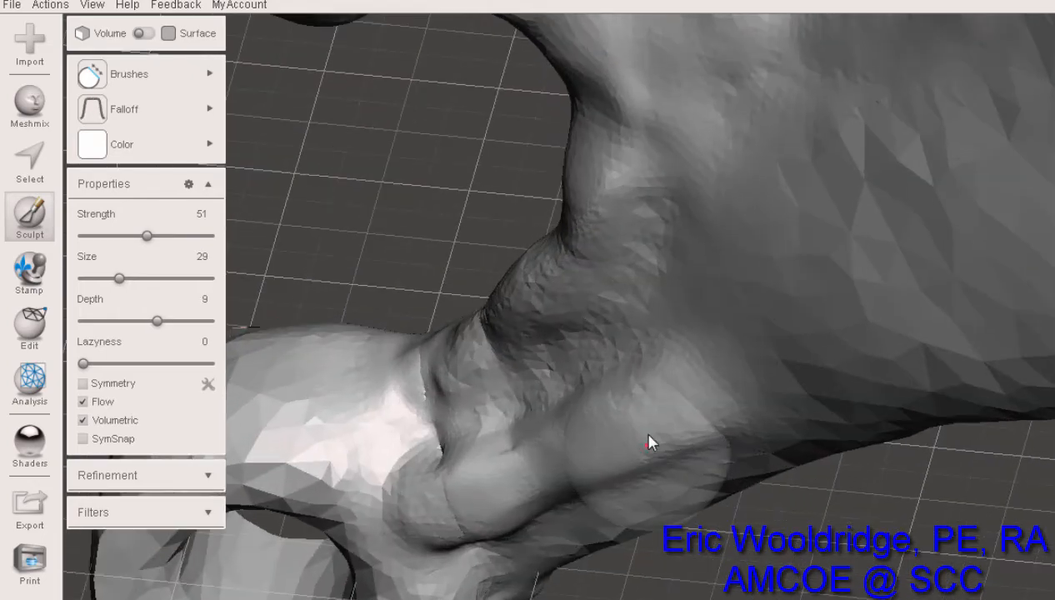
scroll(647, 434, "down", 6)
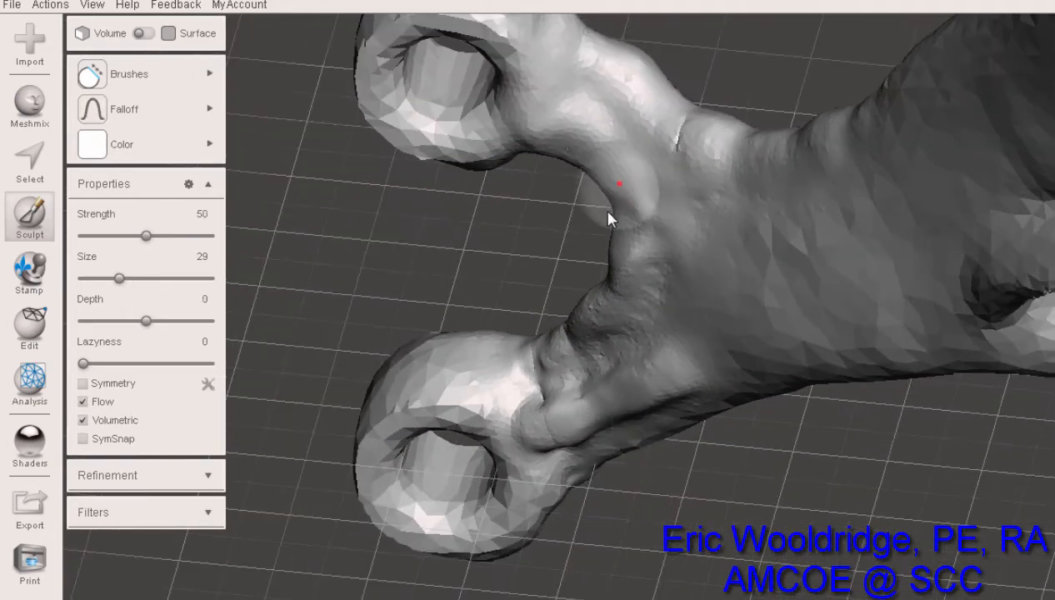
mouse_move(607, 219)
right_mouse_down()
mouse_move(595, 271)
mouse_move(508, 297)
mouse_move(490, 228)
mouse_move(681, 155)
mouse_move(635, 108)
right_mouse_up()
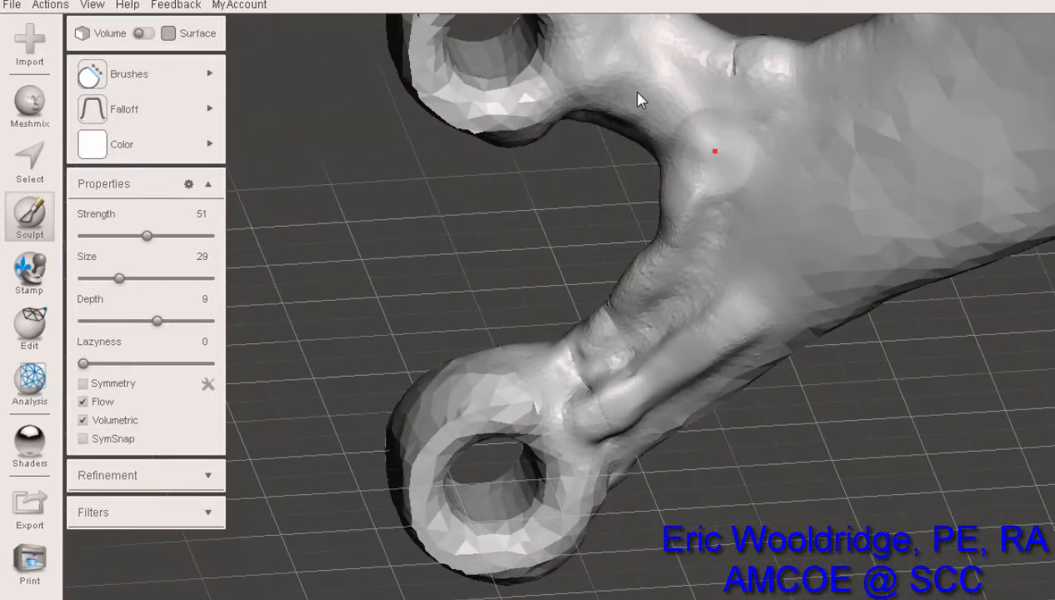
mouse_move(218, 82)
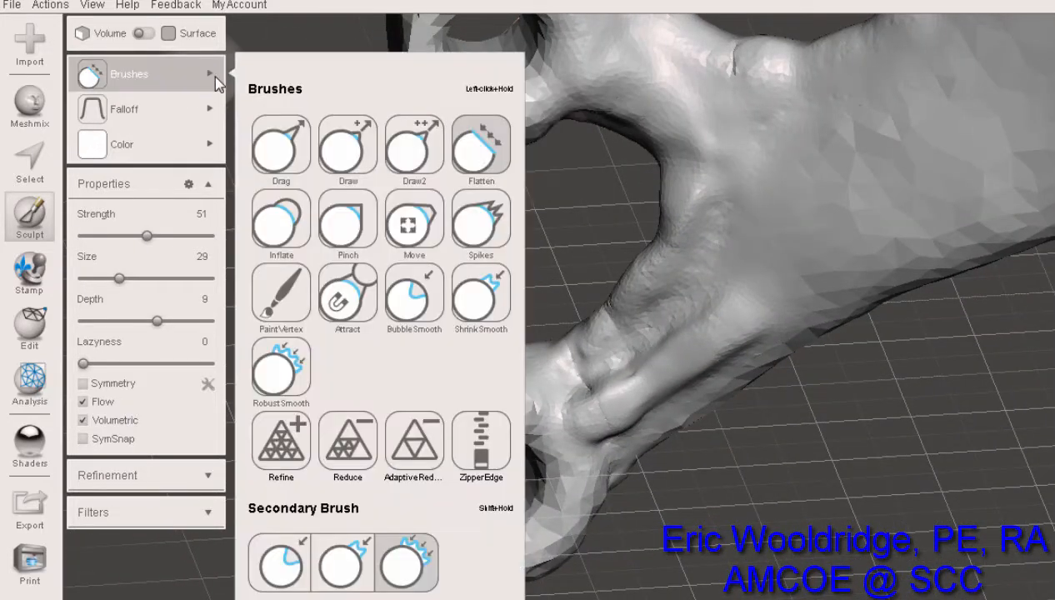
left_click(339, 150)
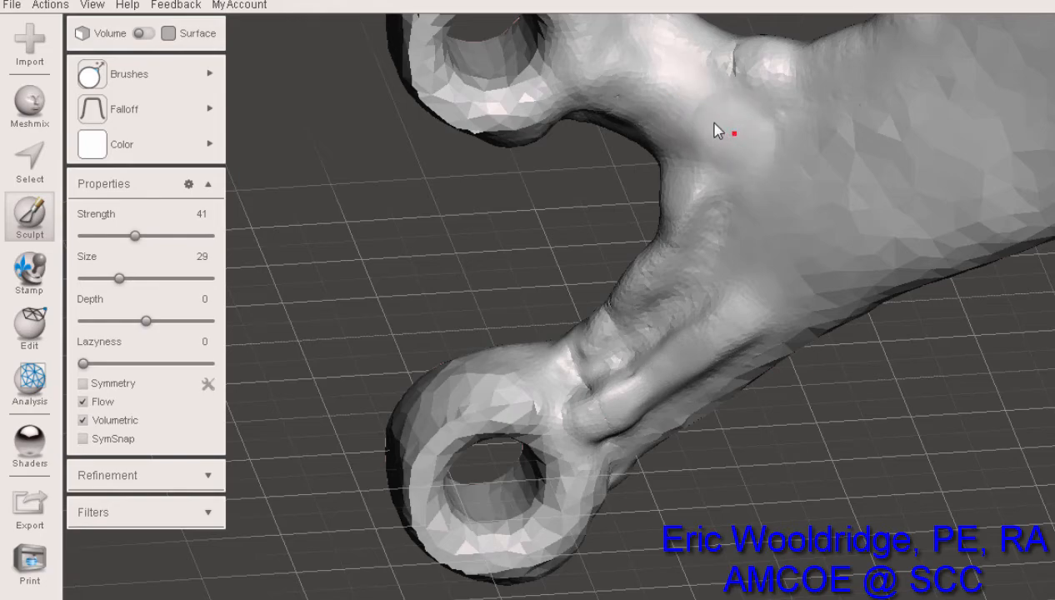
right_click_drag(748, 153, 683, 71)
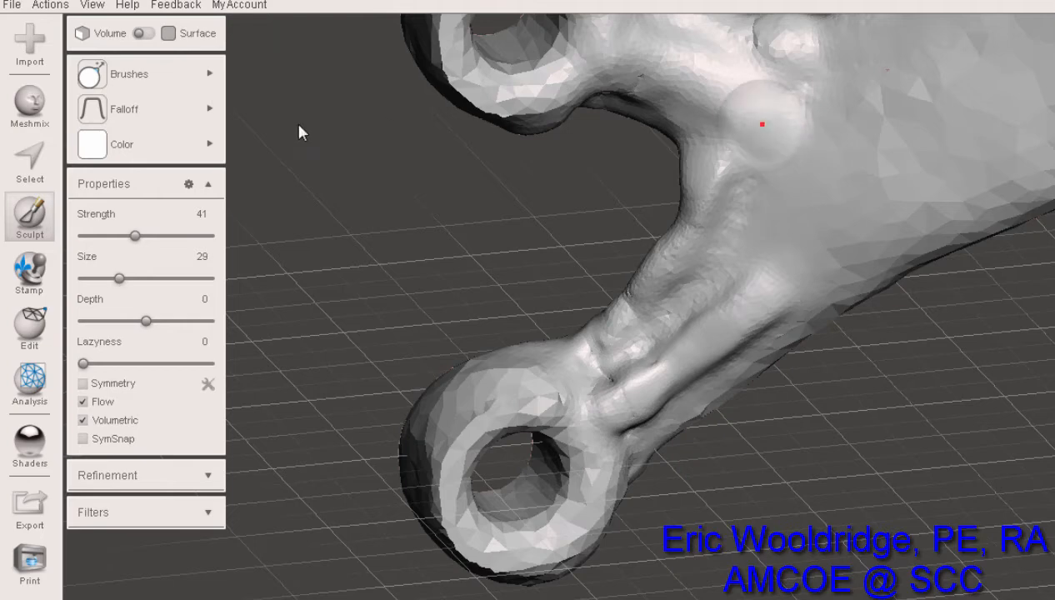
left_click_drag(122, 278, 103, 277)
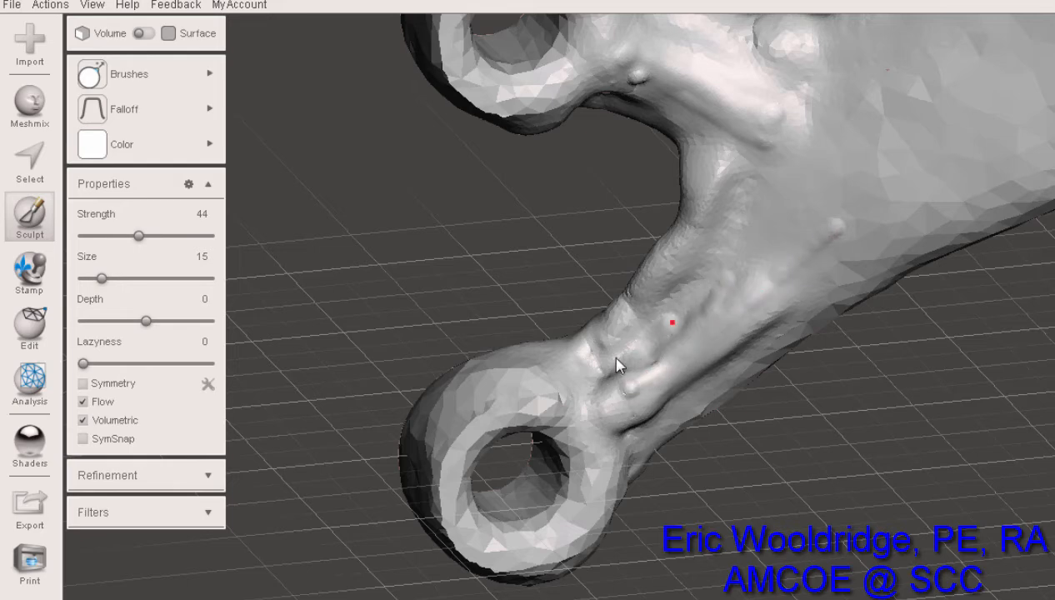
Set the Draw brush to size 18 and strength 55 and build up ridges on the lower branch and its ring joint.
right_click_drag(753, 259, 621, 392)
right_click_drag(732, 234, 678, 306)
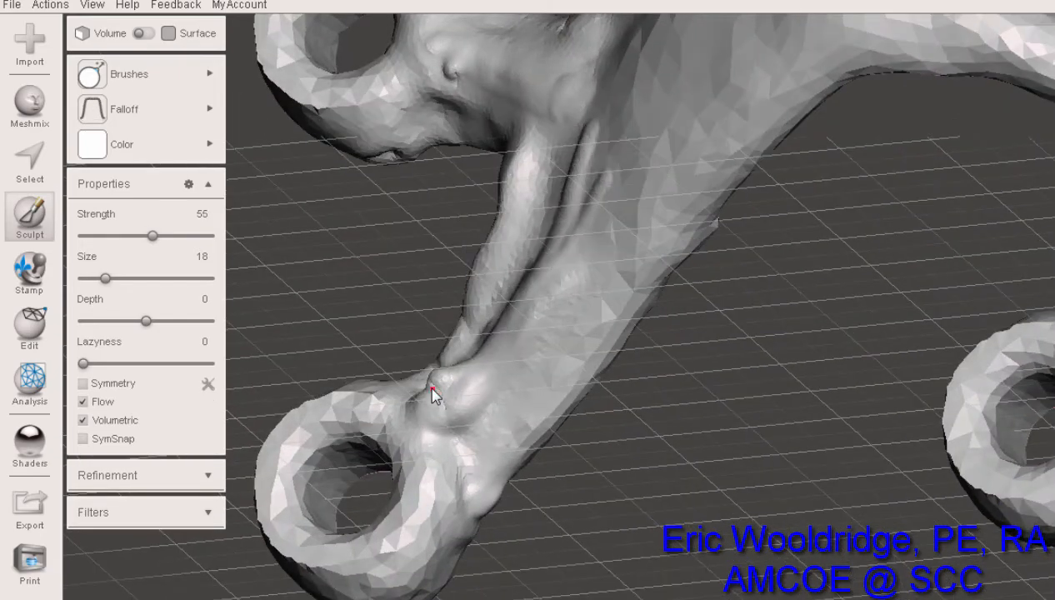
left_click_drag(435, 383, 450, 388)
mouse_move(517, 374)
right_mouse_down()
mouse_move(655, 334)
mouse_move(659, 395)
mouse_move(499, 373)
right_mouse_up()
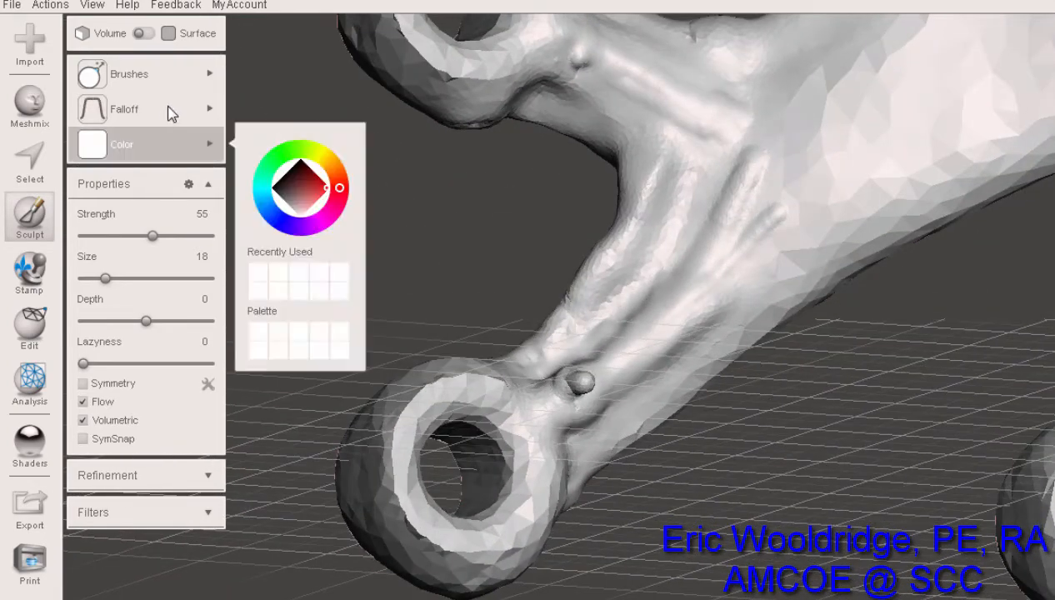
Switch to the Flatten brush and work down the round bump at the lower branch's ring joint.
mouse_move(150, 74)
left_click(480, 149)
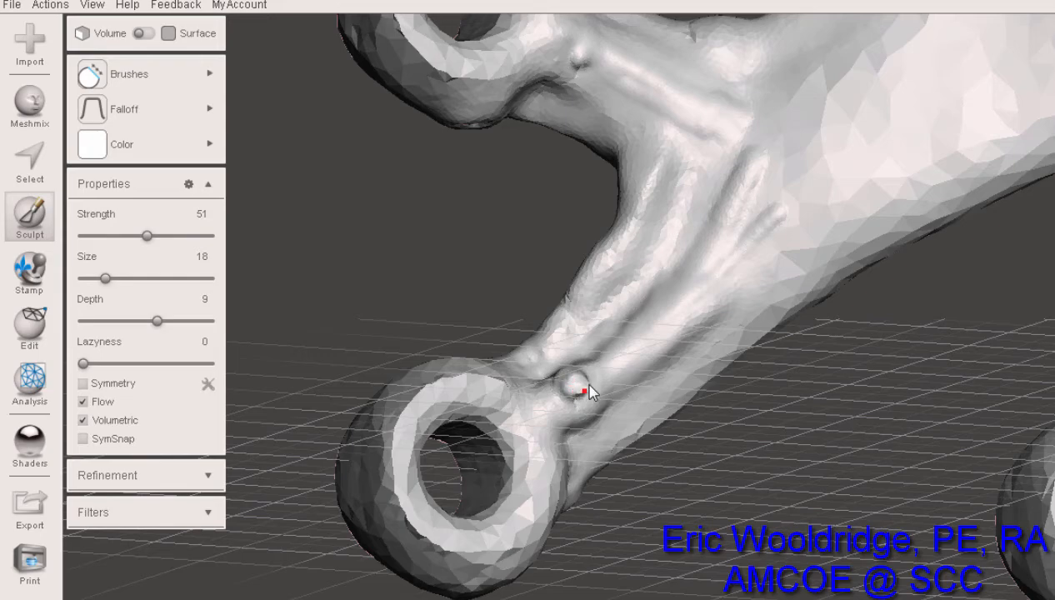
right_click_drag(573, 372, 428, 433)
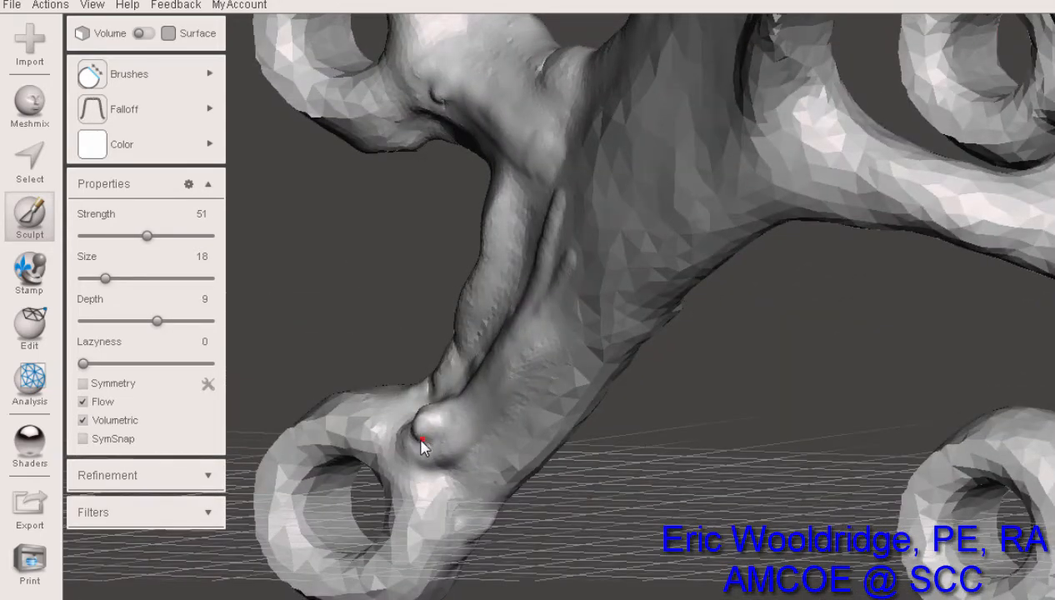
right_click_drag(479, 427, 709, 519)
middle_click_drag(695, 513, 563, 283)
scroll(604, 429, "up", 3)
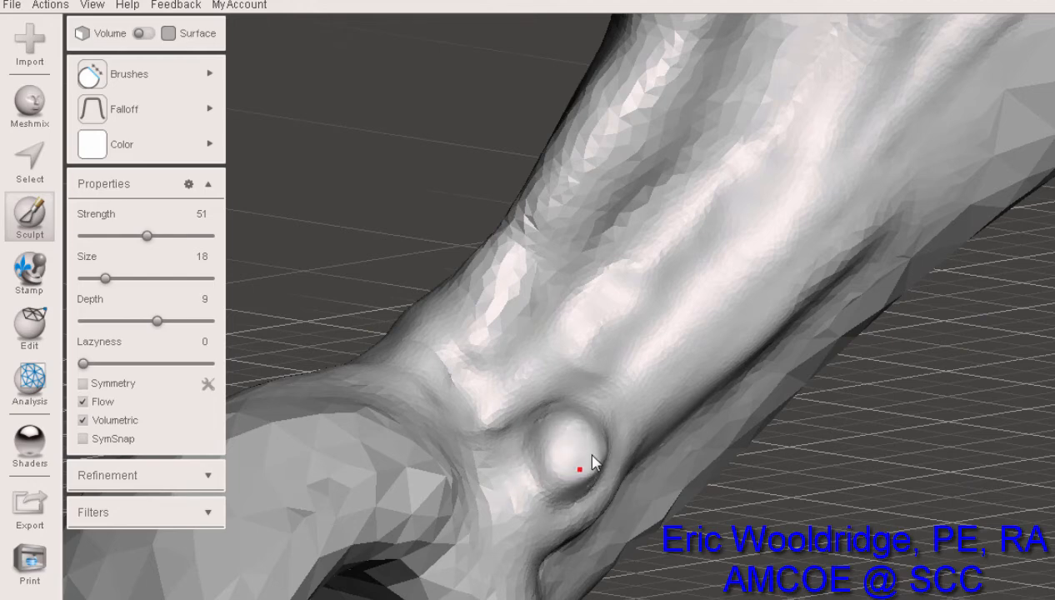
mouse_move(592, 462)
left_mouse_down()
mouse_move(587, 436)
mouse_move(572, 448)
left_mouse_up()
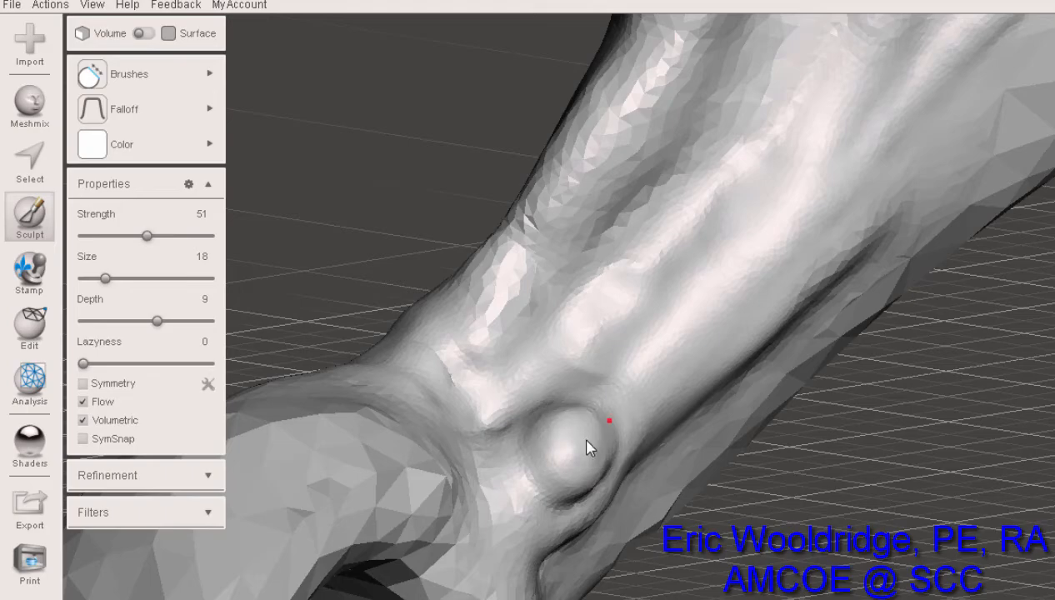
Switch to the Draw brush at size 25 and thicken the neck where the rear lower ring mount joins its branch.
right_click_drag(668, 400, 865, 338)
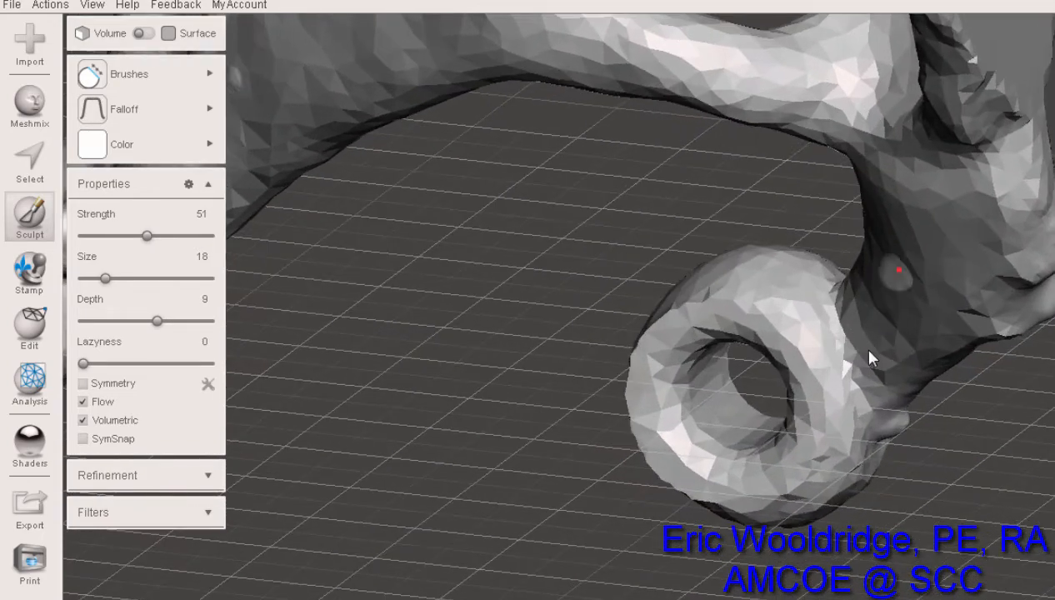
middle_click_drag(869, 350, 661, 333)
scroll(718, 331, "up", 3)
left_click(171, 72)
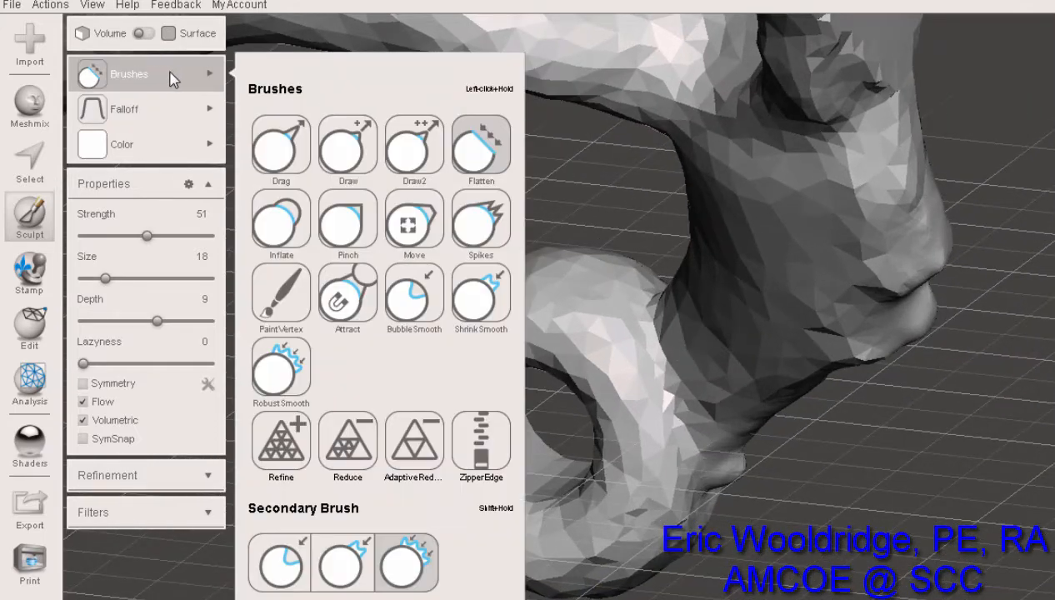
left_click(348, 160)
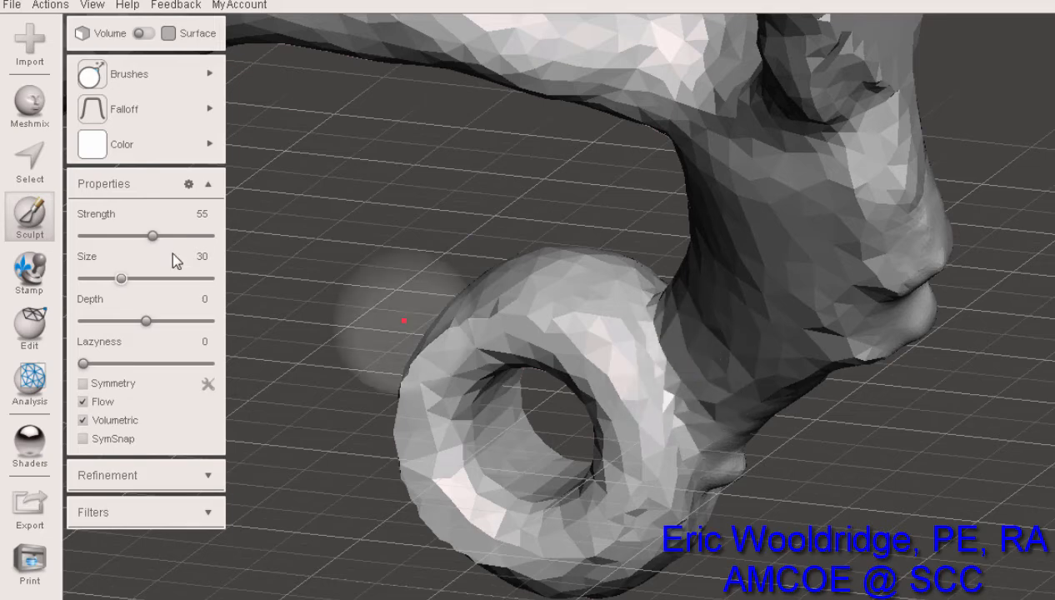
left_click(122, 279)
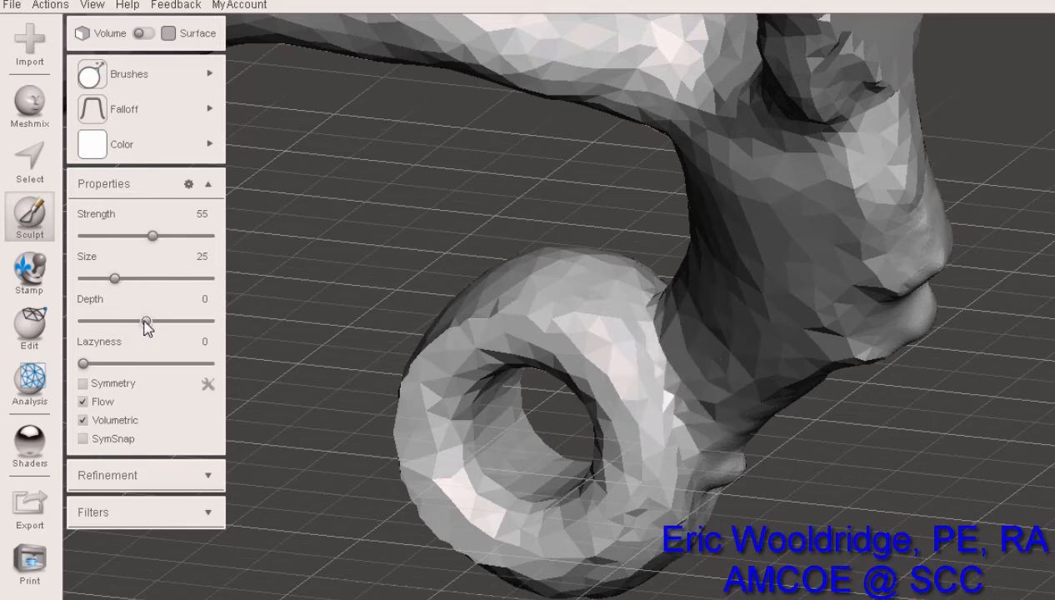
mouse_move(600, 377)
left_mouse_down()
mouse_move(658, 367)
mouse_move(702, 337)
mouse_move(728, 293)
left_mouse_up()
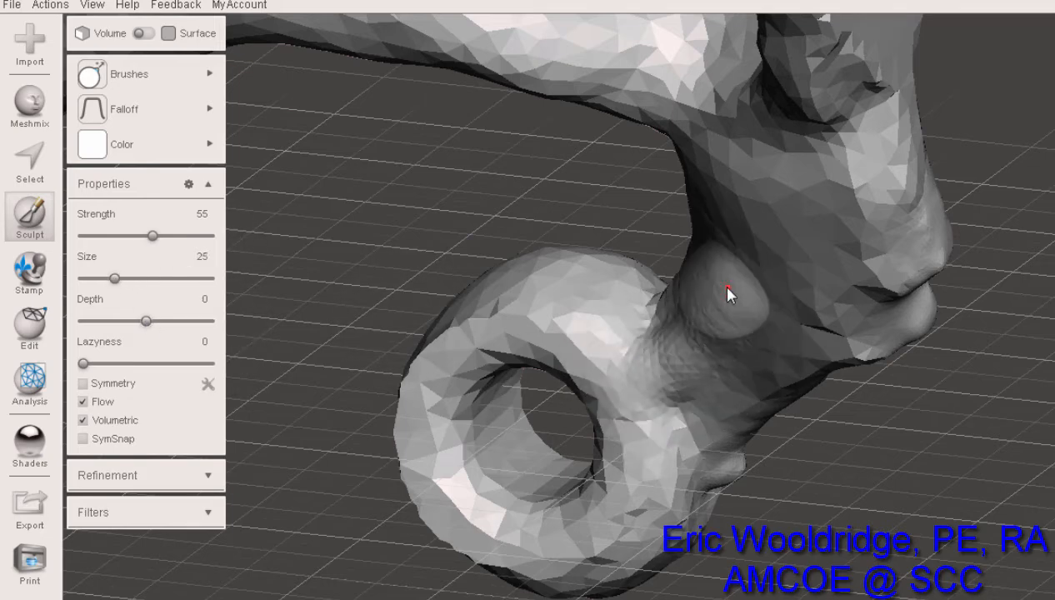
mouse_move(689, 344)
left_mouse_down()
mouse_move(652, 365)
mouse_move(706, 317)
mouse_move(727, 242)
mouse_move(706, 313)
mouse_move(646, 362)
mouse_move(713, 274)
mouse_move(721, 197)
mouse_move(660, 354)
mouse_move(718, 264)
mouse_move(677, 354)
mouse_move(753, 208)
mouse_move(722, 329)
left_mouse_up()
Draw a raised ridge from the inner ring mount's joint along the adjoining curved wall of the rear housing.
mouse_move(742, 359)
right_mouse_down()
mouse_move(613, 325)
mouse_move(759, 325)
mouse_move(890, 365)
mouse_move(815, 343)
right_mouse_up()
scroll(816, 343, "down", 10)
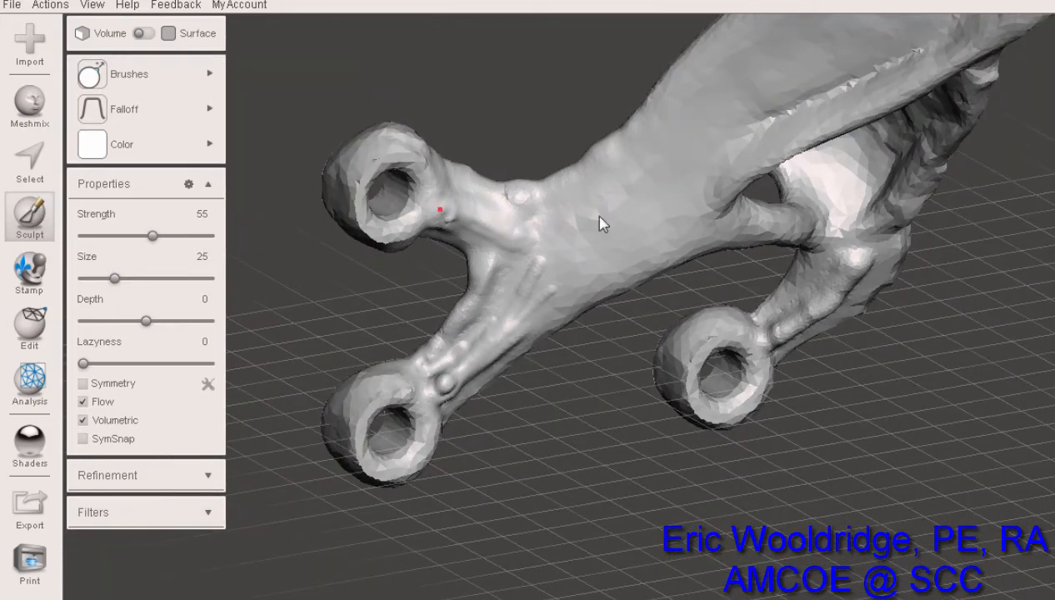
right_click_drag(602, 223, 498, 323)
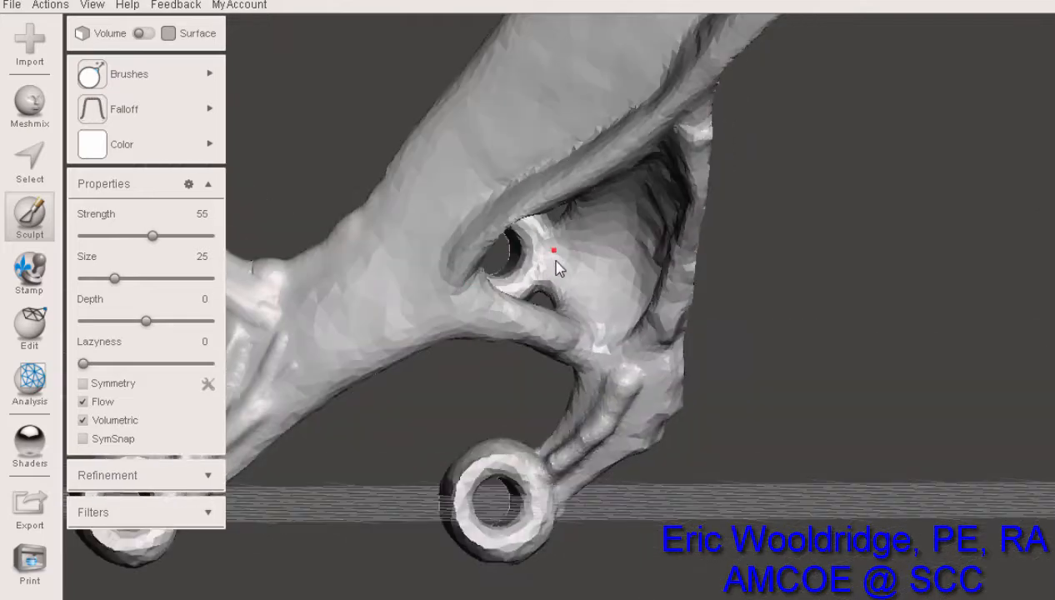
scroll(554, 260, "down", 2)
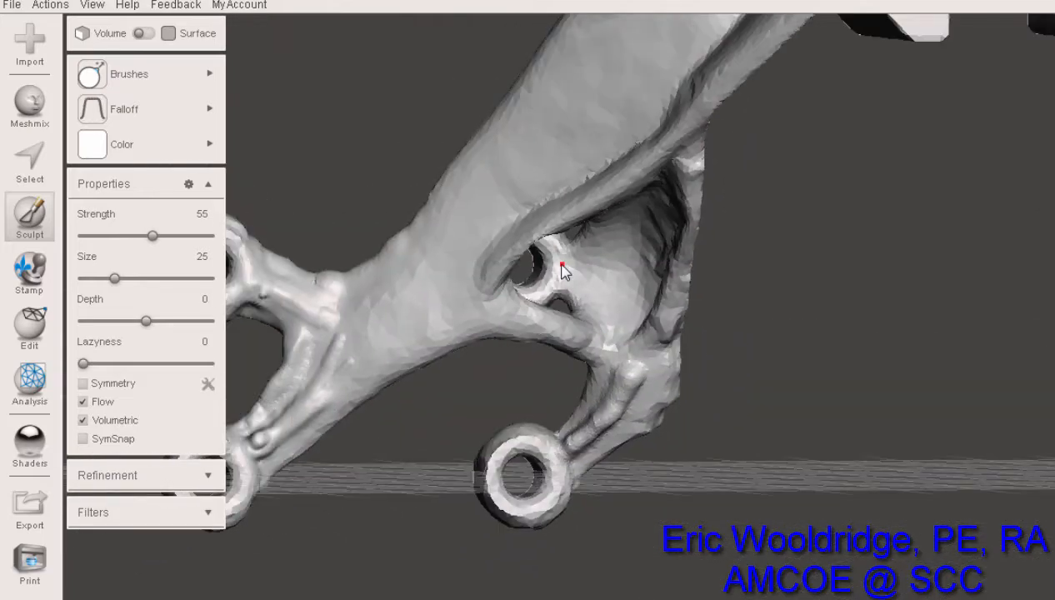
scroll(560, 263, "up", 6)
right_click_drag(541, 239, 436, 238)
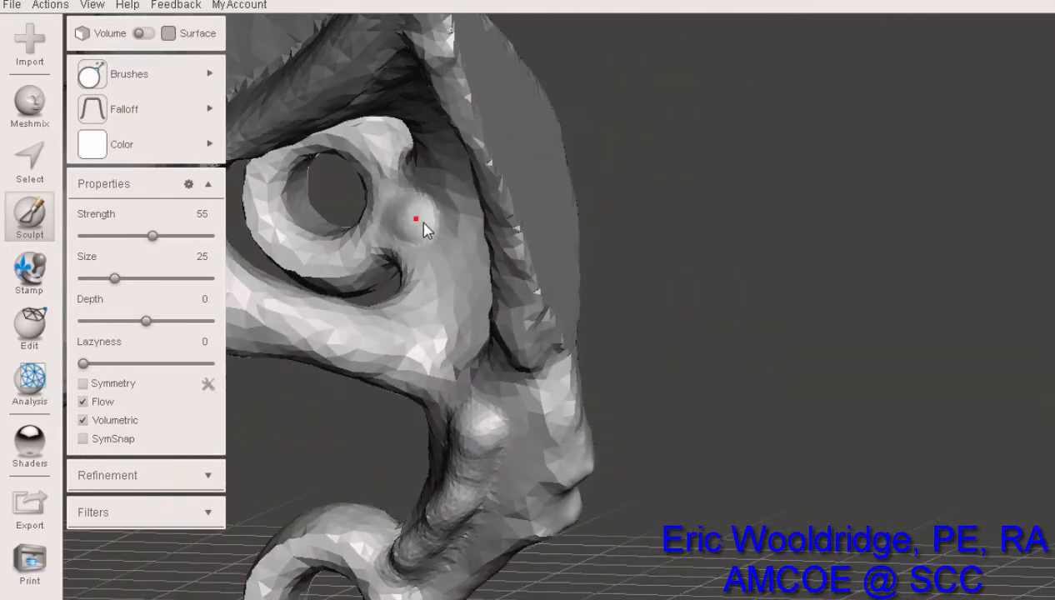
left_click_drag(423, 223, 449, 242)
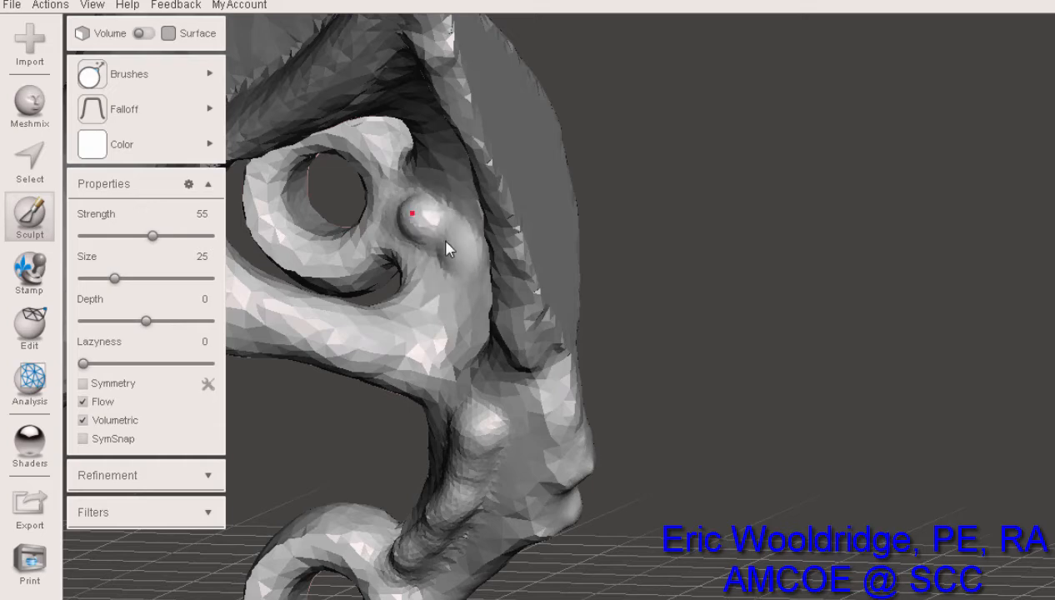
left_click_drag(465, 275, 405, 212)
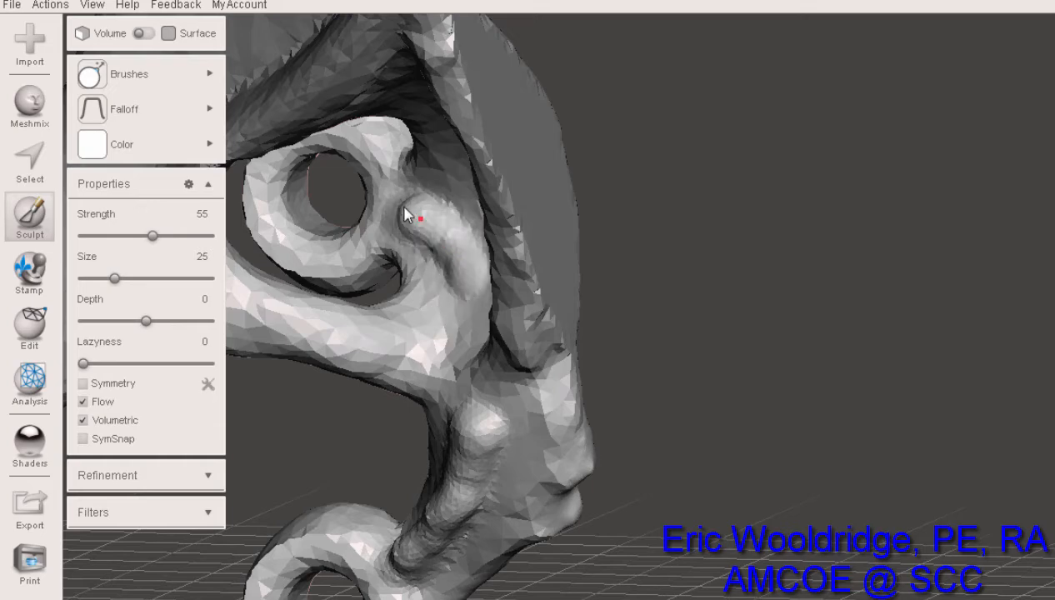
Add Draw brush material along the main arm's upper rail and where the arm meets the end branches.
right_click_drag(419, 223, 534, 223)
right_click_drag(538, 312, 735, 439)
scroll(722, 391, "up", 2)
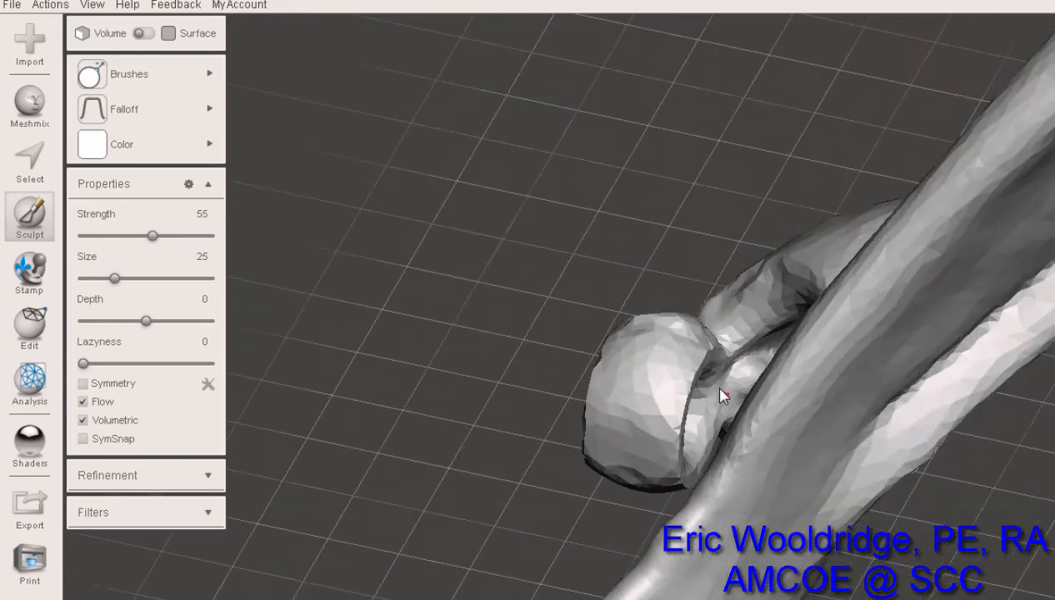
scroll(720, 388, "down", 7)
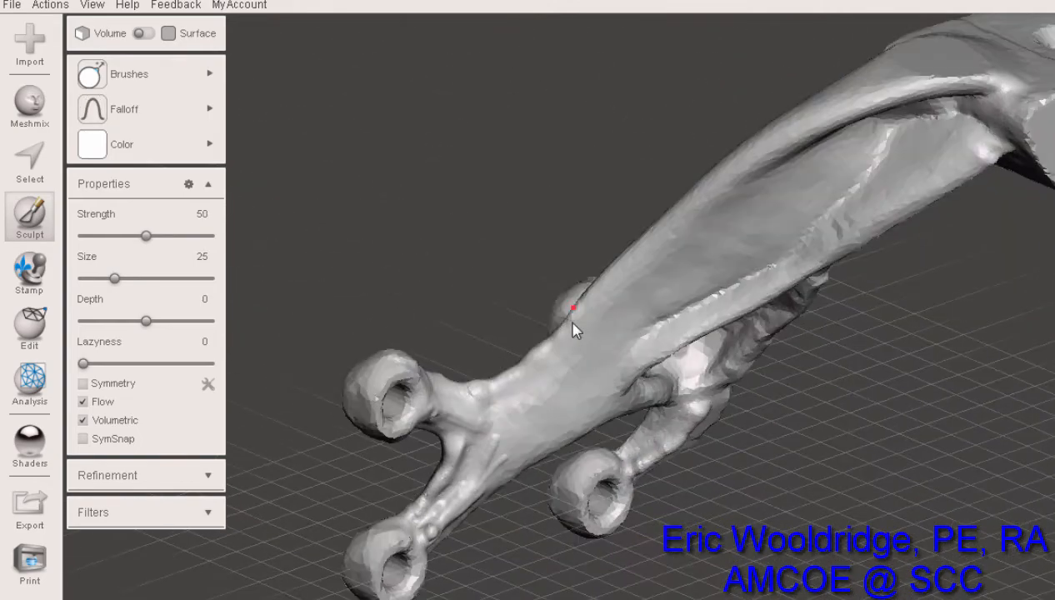
scroll(573, 328, "up", 3)
right_click_drag(560, 284, 650, 219)
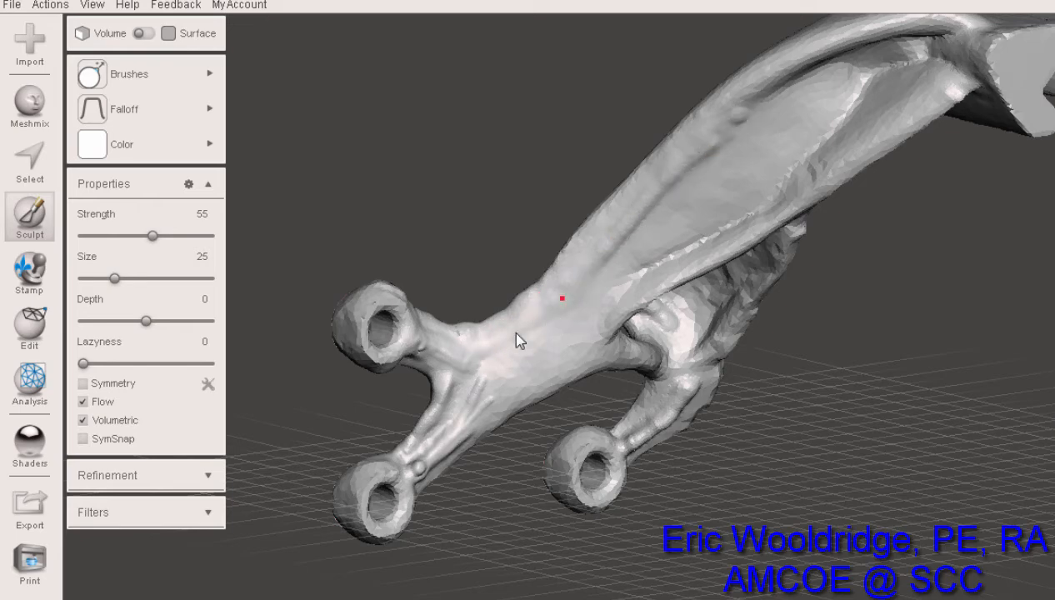
Try a Draw stroke on the flat side face of the main arm, and undo it.
mouse_move(807, 258)
right_mouse_down()
mouse_move(689, 264)
mouse_move(683, 230)
mouse_move(723, 186)
mouse_move(923, 225)
mouse_move(810, 242)
right_mouse_up()
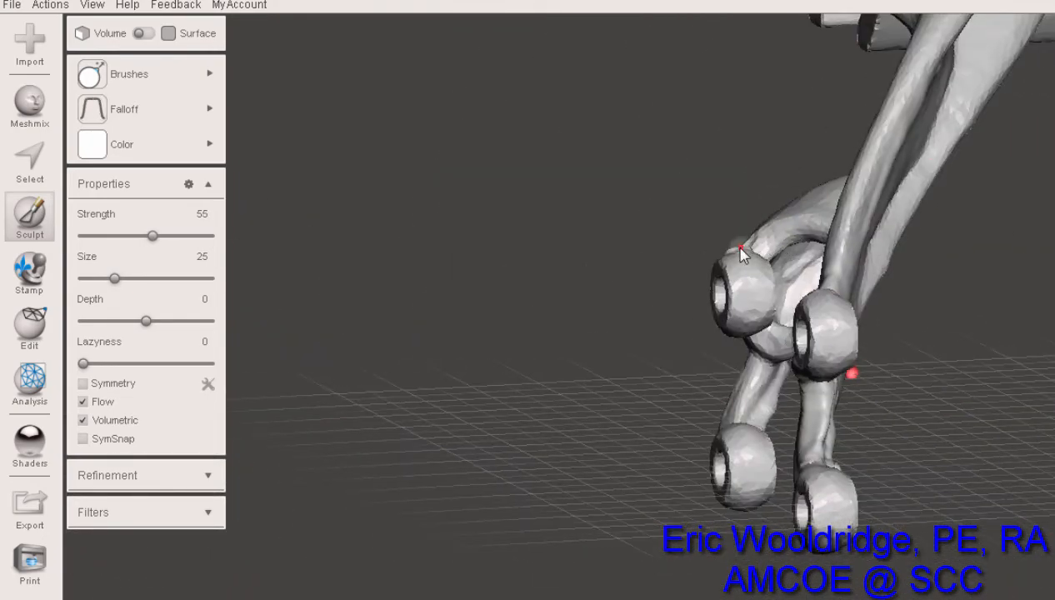
right_click_drag(741, 255, 656, 271)
right_click_drag(774, 325, 894, 335)
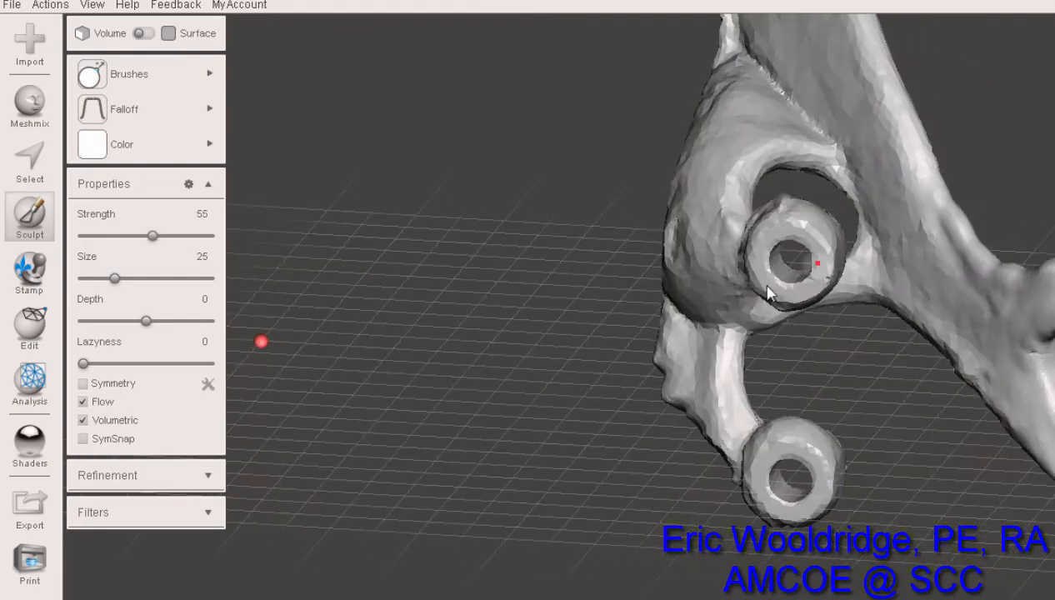
right_click_drag(768, 292, 732, 289)
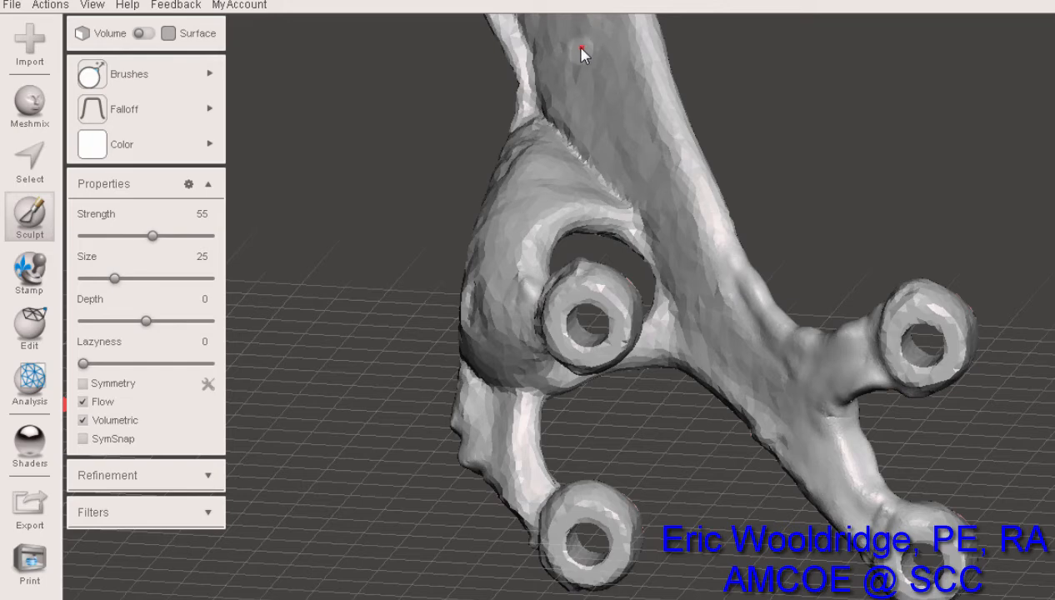
middle_click_drag(579, 49, 591, 200)
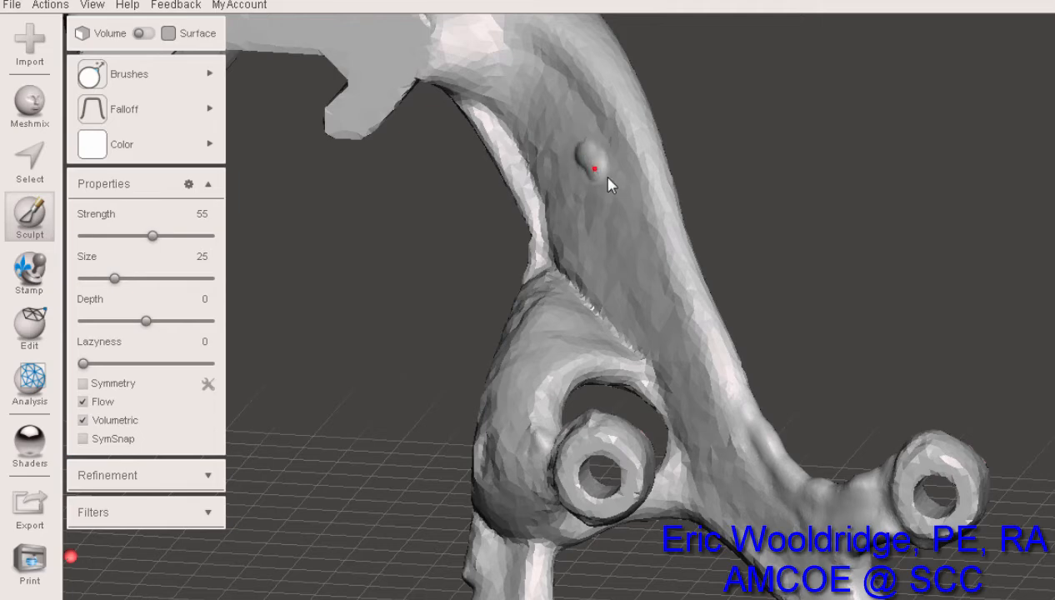
key("ctrl+z")
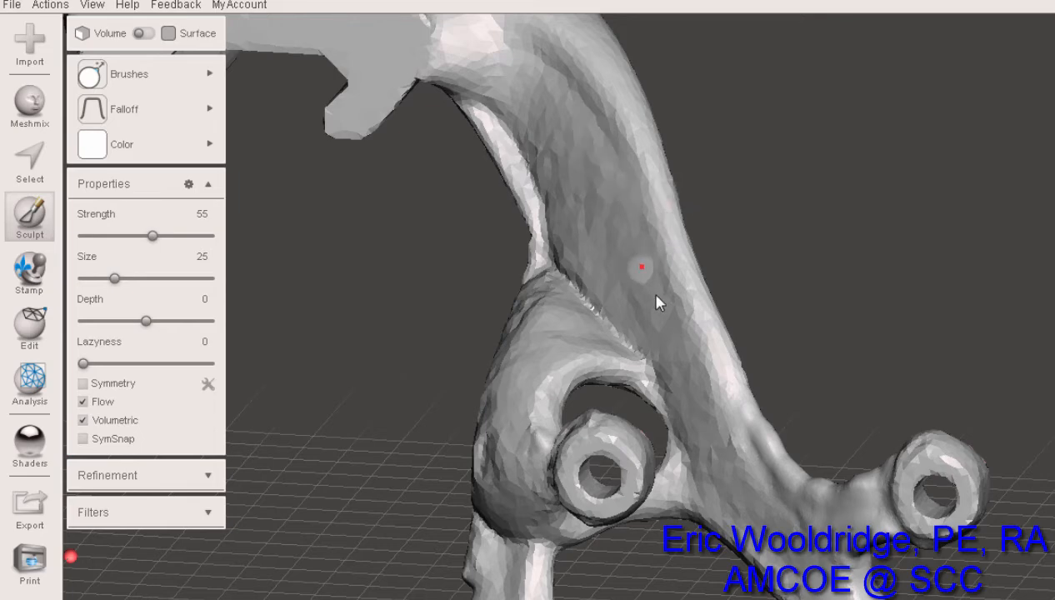
Fill the jagged seam between the rear curved housing and the main arm's side face with the Draw brush.
mouse_move(623, 297)
right_mouse_down()
mouse_move(573, 304)
mouse_move(592, 290)
right_mouse_up()
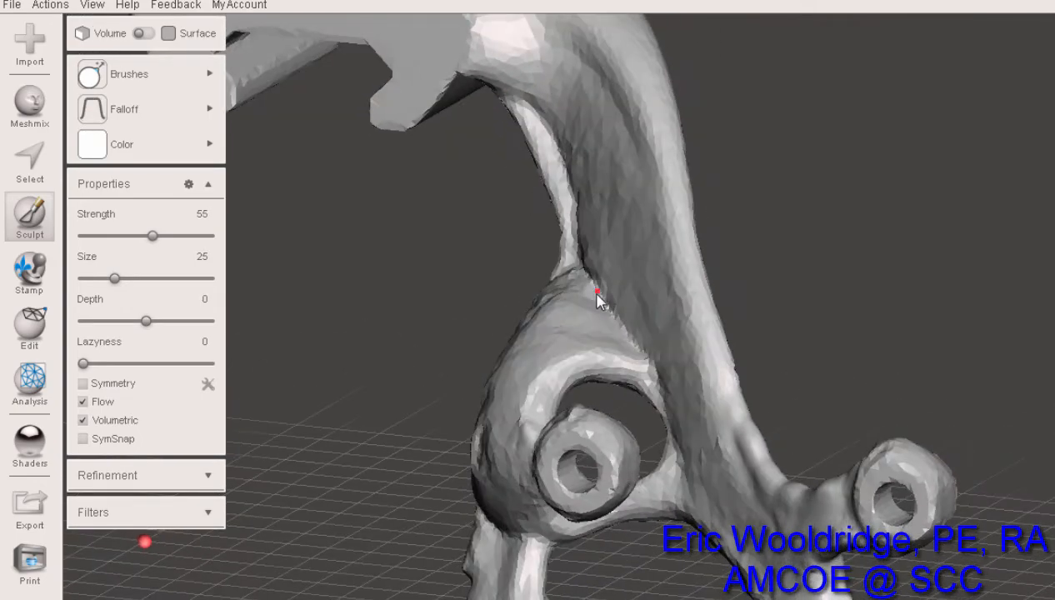
scroll(600, 295, "down", 2)
scroll(607, 297, "up", 5)
right_click_drag(608, 296, 563, 242)
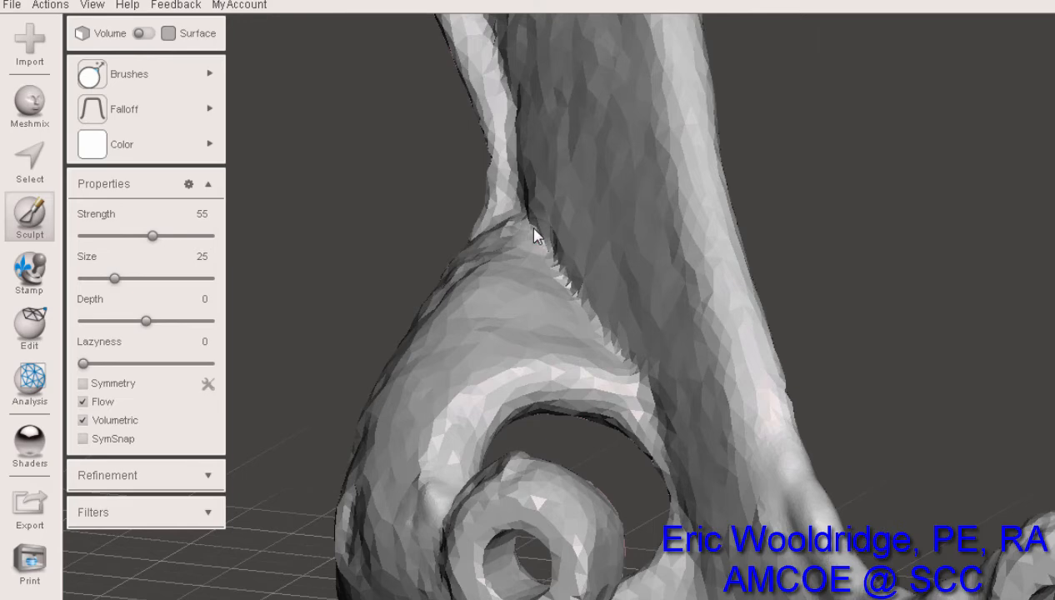
left_click_drag(547, 254, 625, 350)
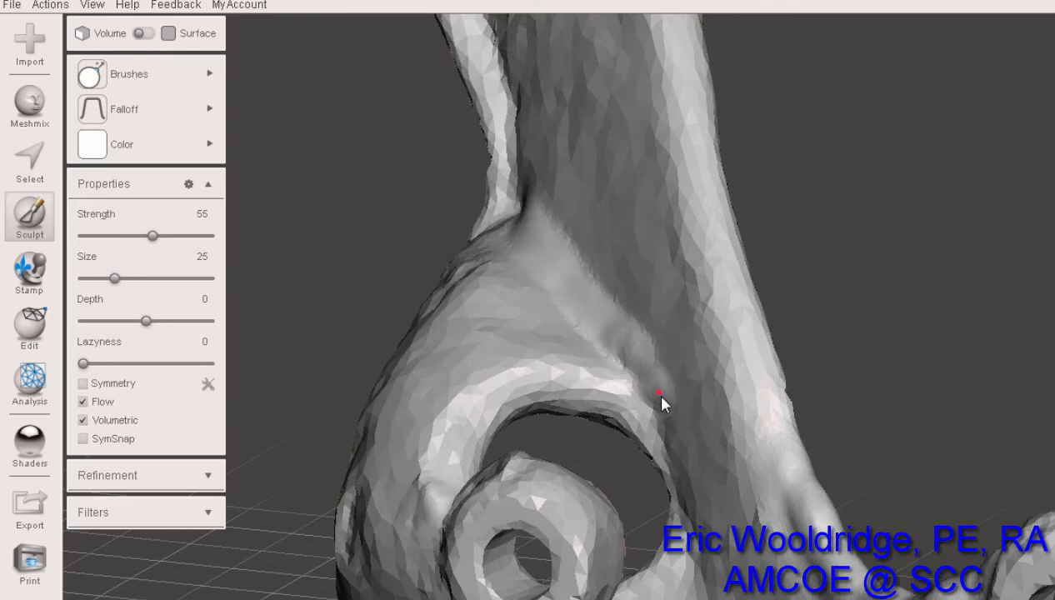
Thicken the blend above the housing's opening with Draw brush strokes spreading from the seam onto the main arm's side face.
right_click_drag(596, 271, 643, 268)
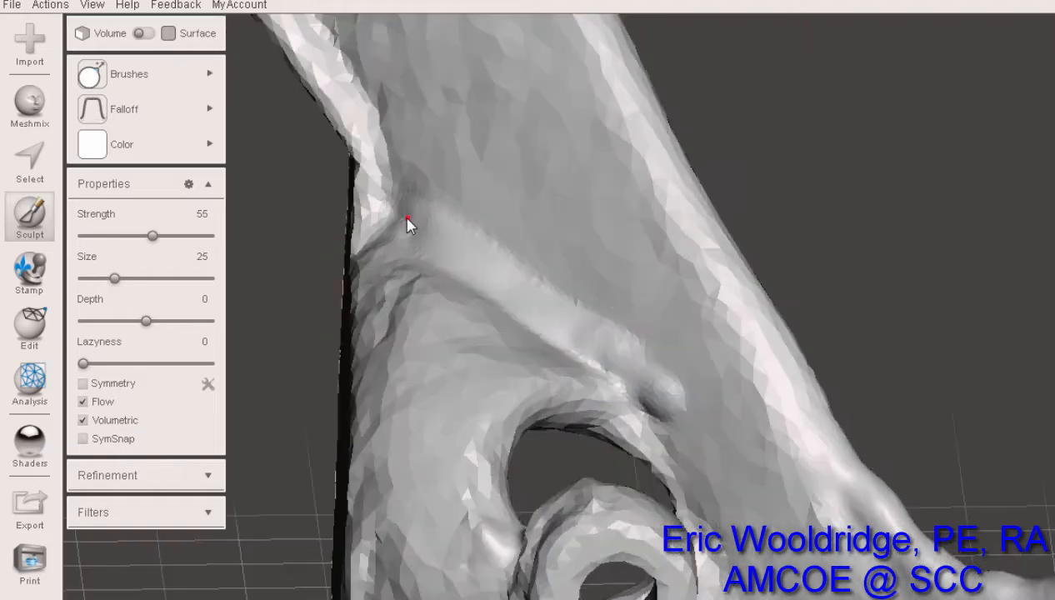
left_click_drag(407, 220, 496, 293)
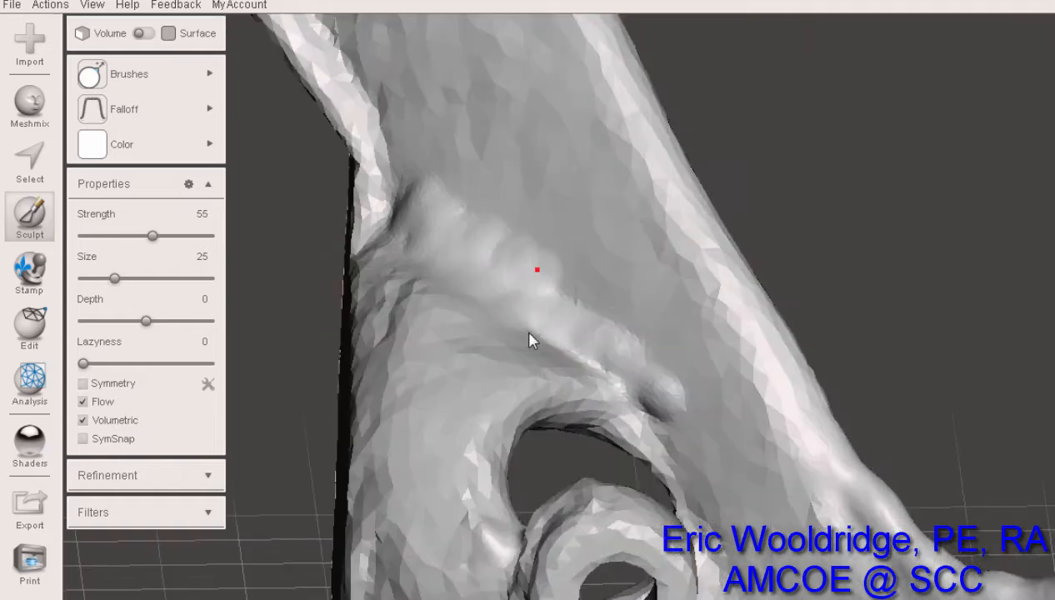
left_click_drag(588, 324, 597, 360)
right_click_drag(733, 425, 648, 393)
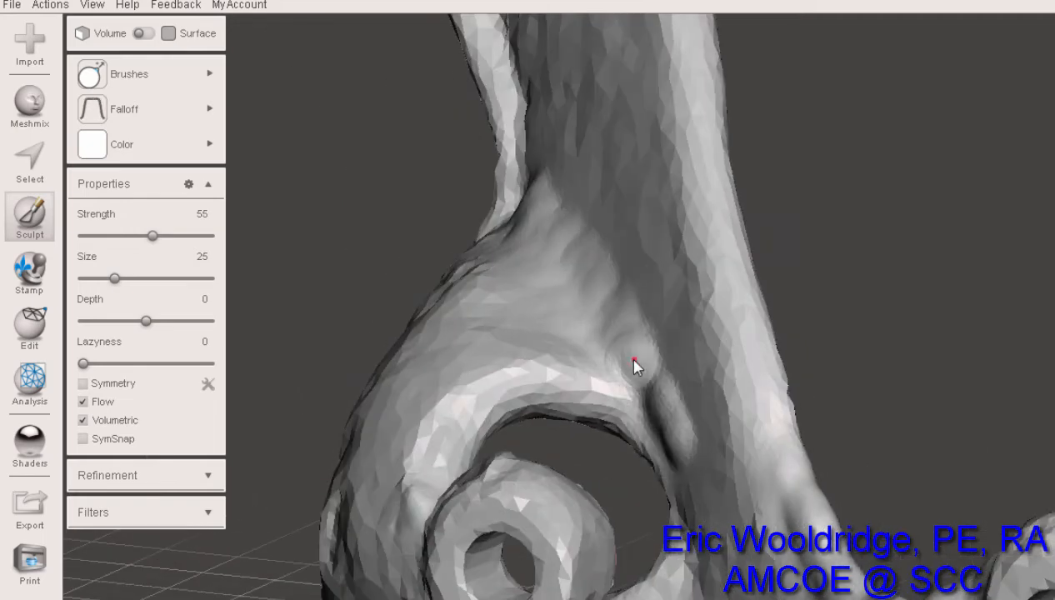
Build up the inner side of the lower rear leg with Draw brush material, from the crossbar joint towards its ring mount.
scroll(631, 360, "up", 1)
scroll(627, 346, "down", 7)
right_click_drag(666, 390, 479, 348)
scroll(681, 293, "up", 2)
scroll(673, 292, "down", 3)
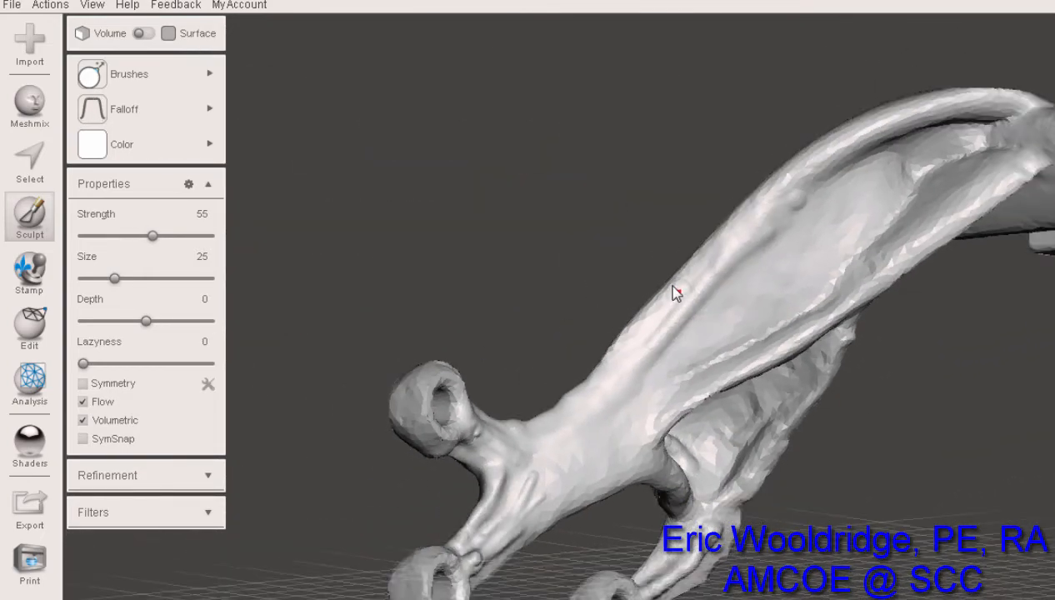
right_click_drag(671, 292, 685, 254)
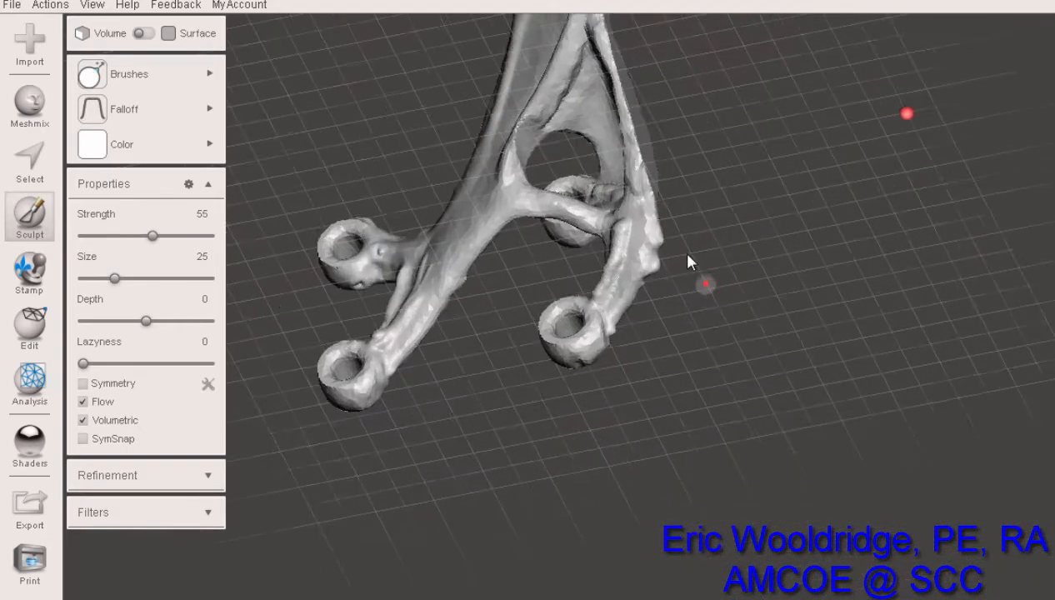
scroll(667, 191, "up", 5)
right_click_drag(624, 142, 628, 253)
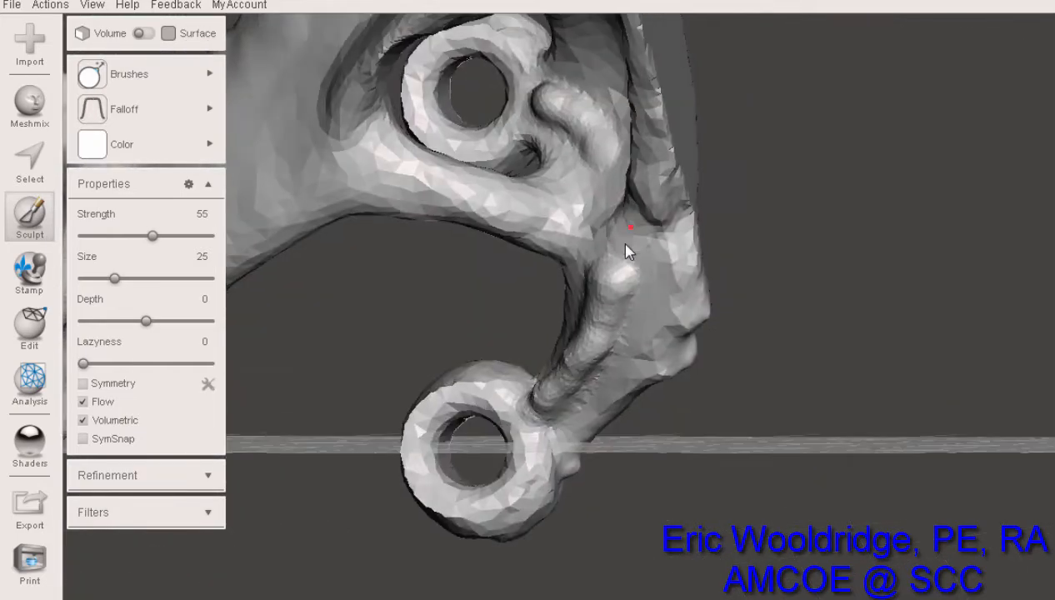
mouse_move(627, 251)
left_mouse_down()
mouse_move(629, 297)
mouse_move(603, 350)
left_mouse_up()
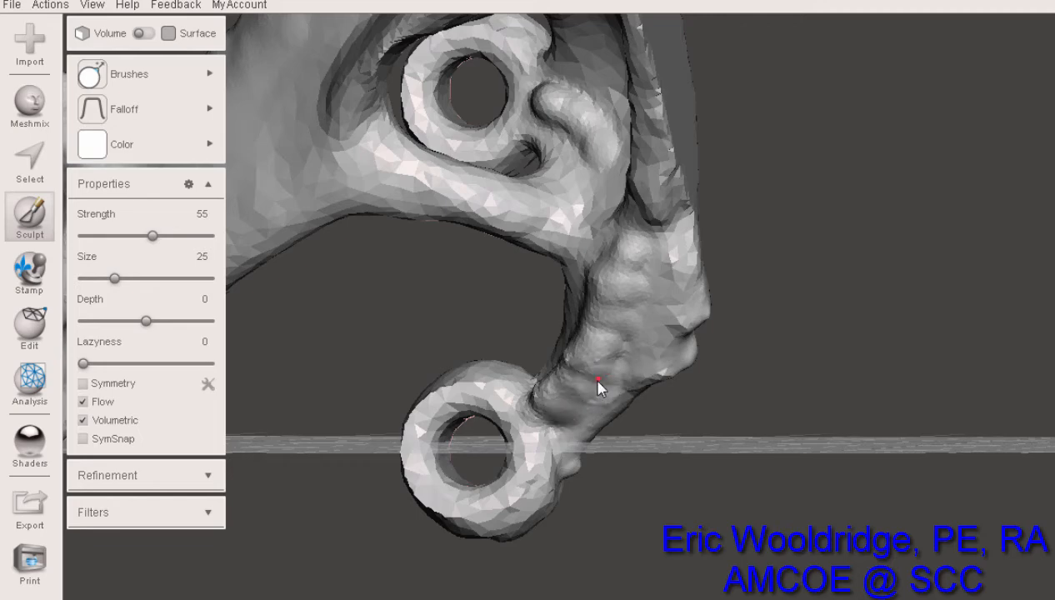
Smooth the bumps along the lower rear leg with the Flatten brush at size 38.
right_click_drag(736, 261, 510, 258)
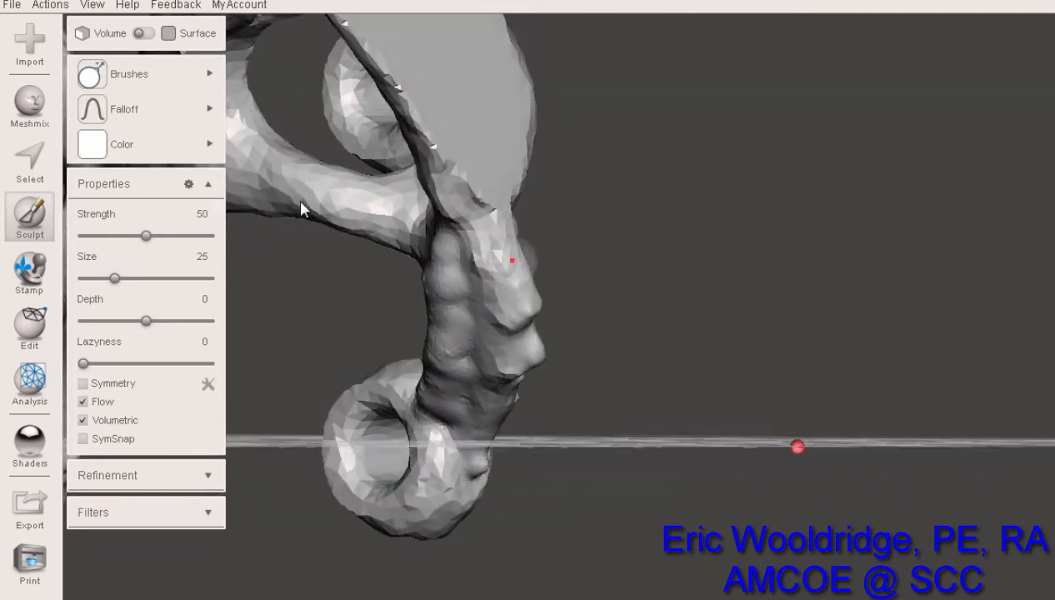
mouse_move(191, 85)
left_click(481, 144)
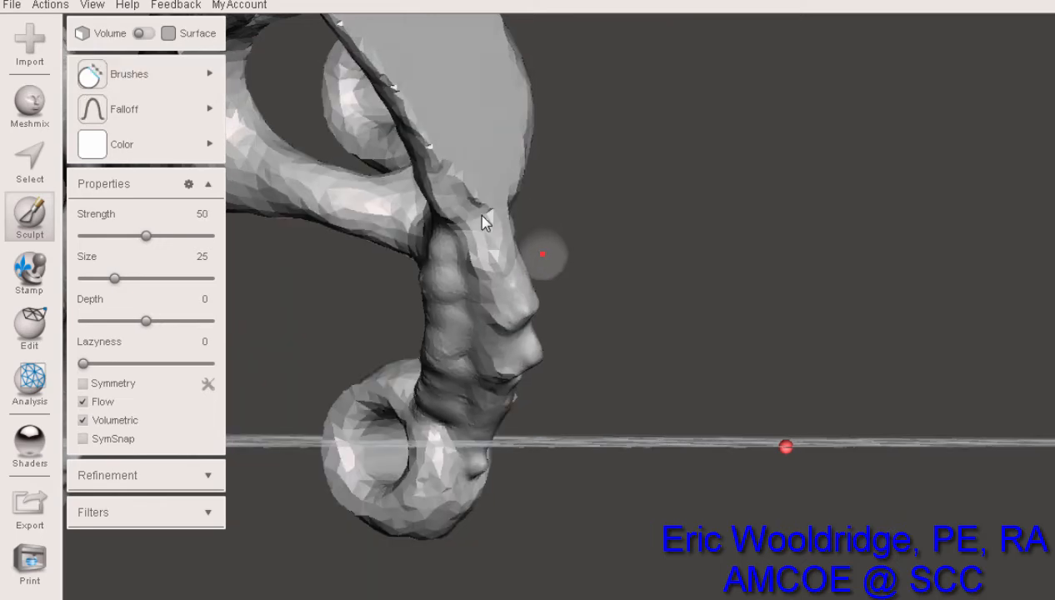
right_click_drag(482, 219, 405, 270)
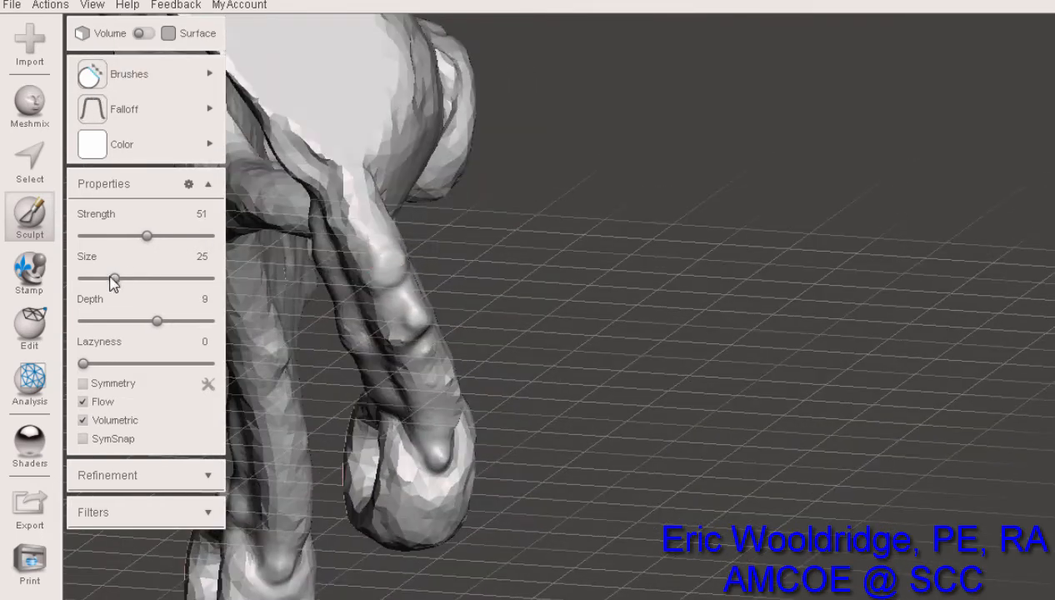
left_click_drag(132, 278, 134, 279)
mouse_move(402, 301)
left_mouse_down()
mouse_move(384, 261)
mouse_move(421, 322)
mouse_move(375, 222)
left_mouse_up()
mouse_move(375, 225)
right_mouse_down()
mouse_move(499, 237)
mouse_move(389, 211)
mouse_move(412, 346)
right_mouse_up()
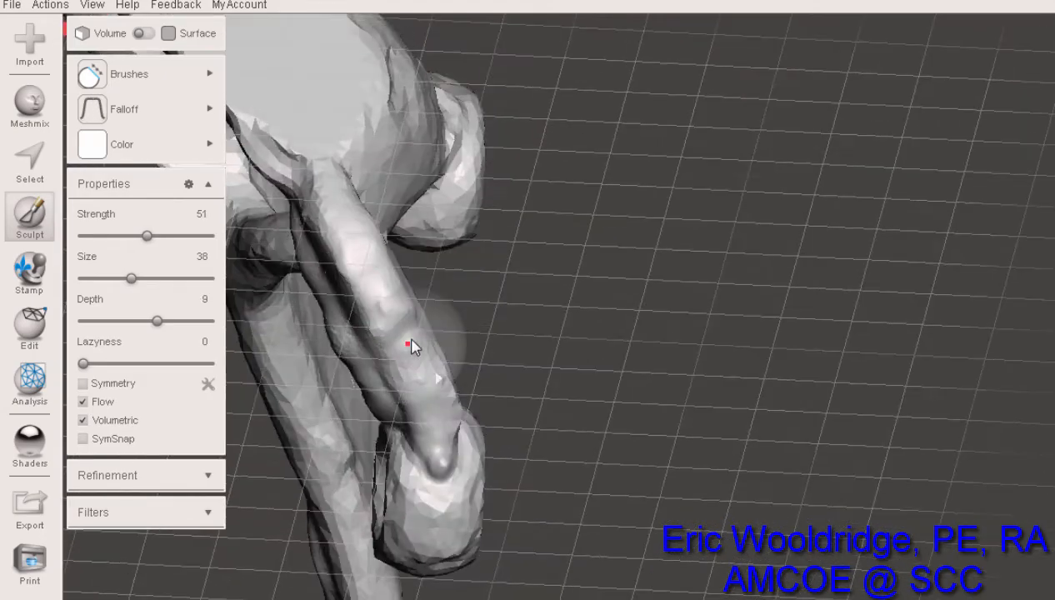
right_click_drag(376, 254, 510, 276)
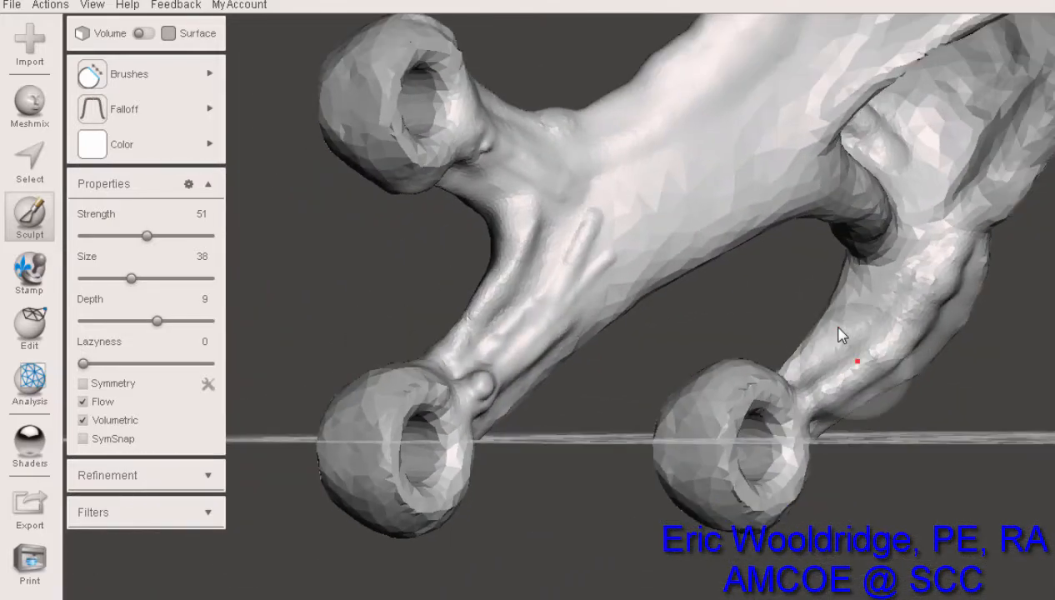
Inspect the whole bracket and the joints around its four ring mounts for remaining rough or weak spots.
scroll(836, 329, "down", 5)
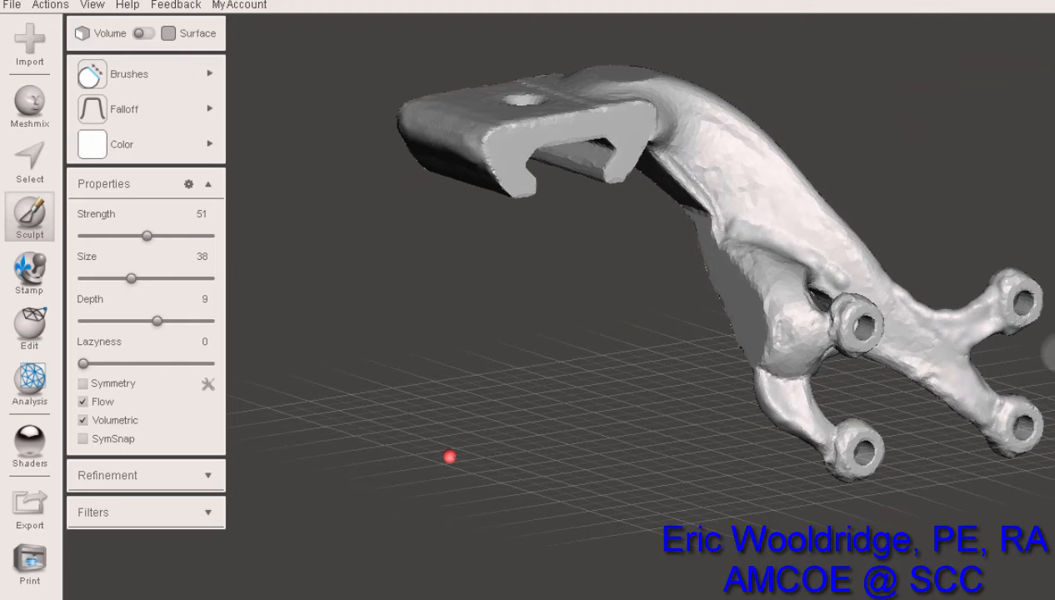
mouse_move(119, 77)
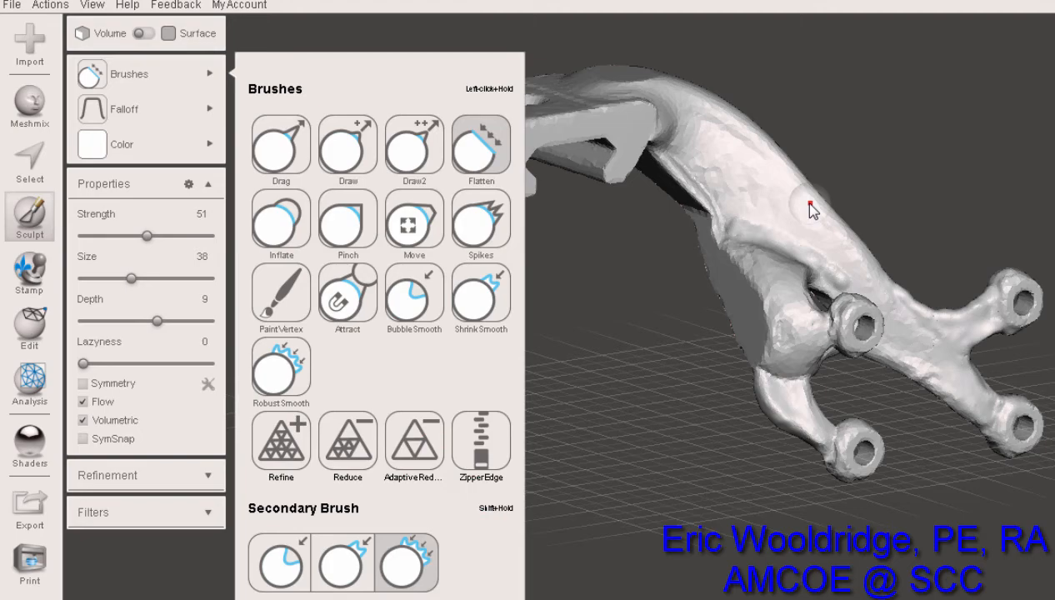
mouse_move(967, 331)
right_mouse_down()
mouse_move(1050, 335)
mouse_move(953, 368)
mouse_move(966, 395)
mouse_move(1031, 361)
mouse_move(984, 376)
mouse_move(908, 367)
mouse_move(807, 250)
mouse_move(890, 257)
mouse_move(941, 223)
mouse_move(972, 252)
mouse_move(832, 404)
right_mouse_up()
scroll(840, 366, "down", 2)
scroll(840, 360, "up", 4)
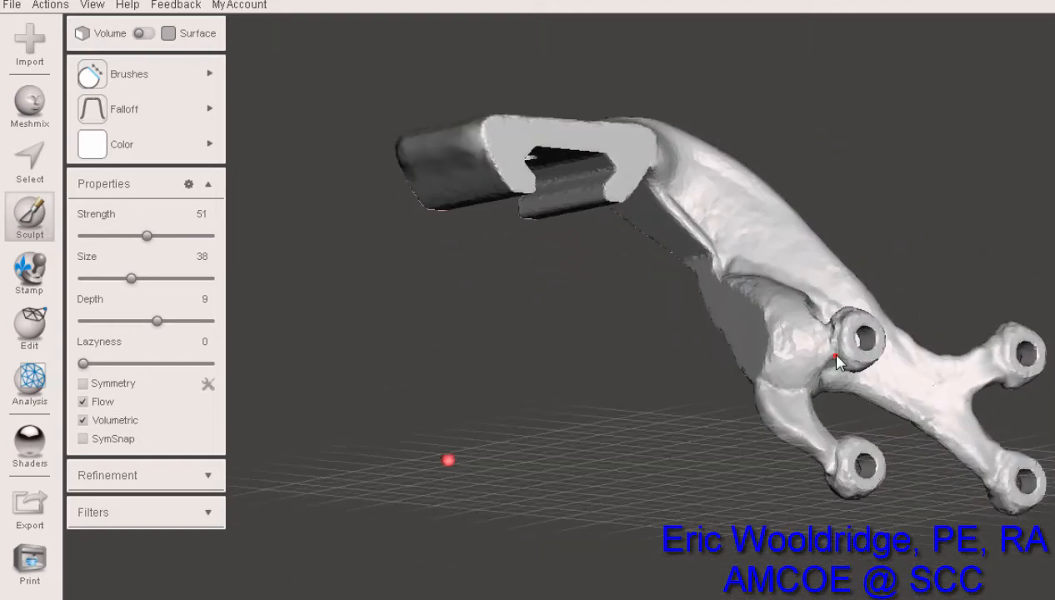
middle_click_drag(898, 391, 613, 414)
scroll(614, 416, "up", 4)
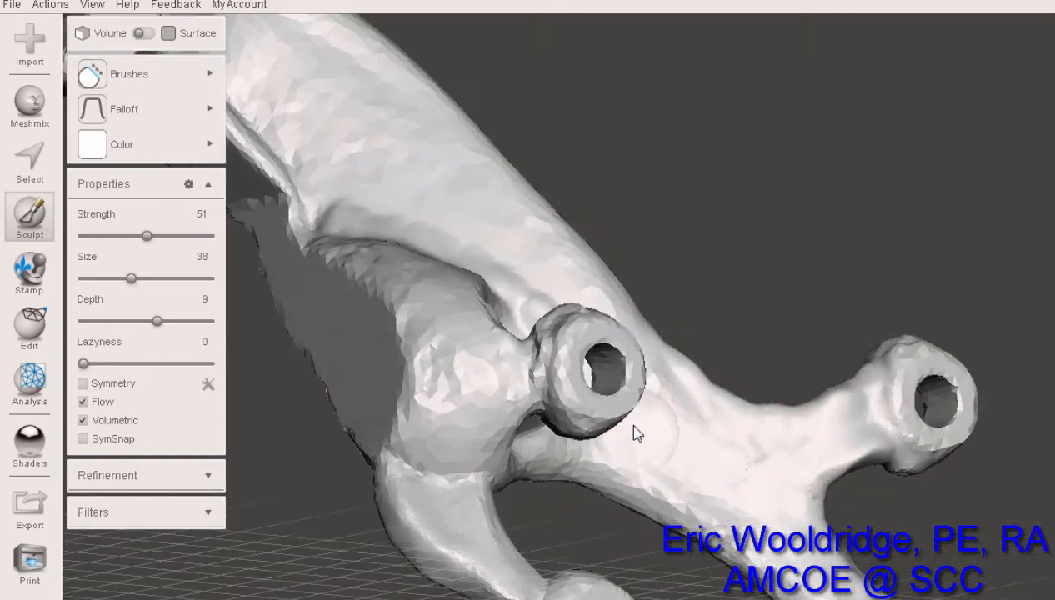
right_click_drag(633, 431, 738, 394)
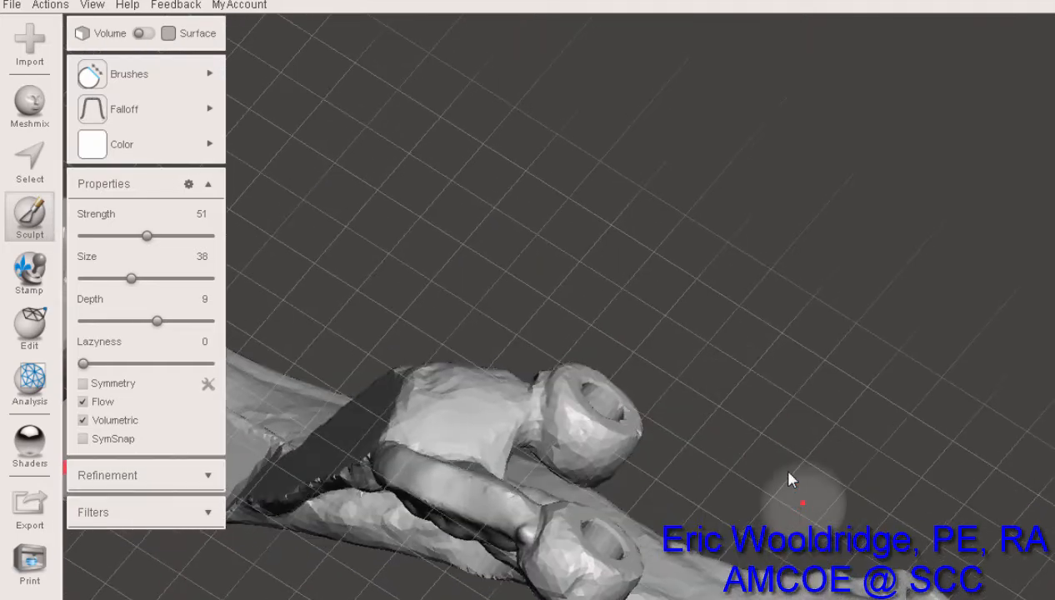
right_click_drag(792, 480, 871, 365)
Flatten the small pit on the back of the upper end ring mount with the Flatten brush at size 25.
scroll(852, 275, "up", 5)
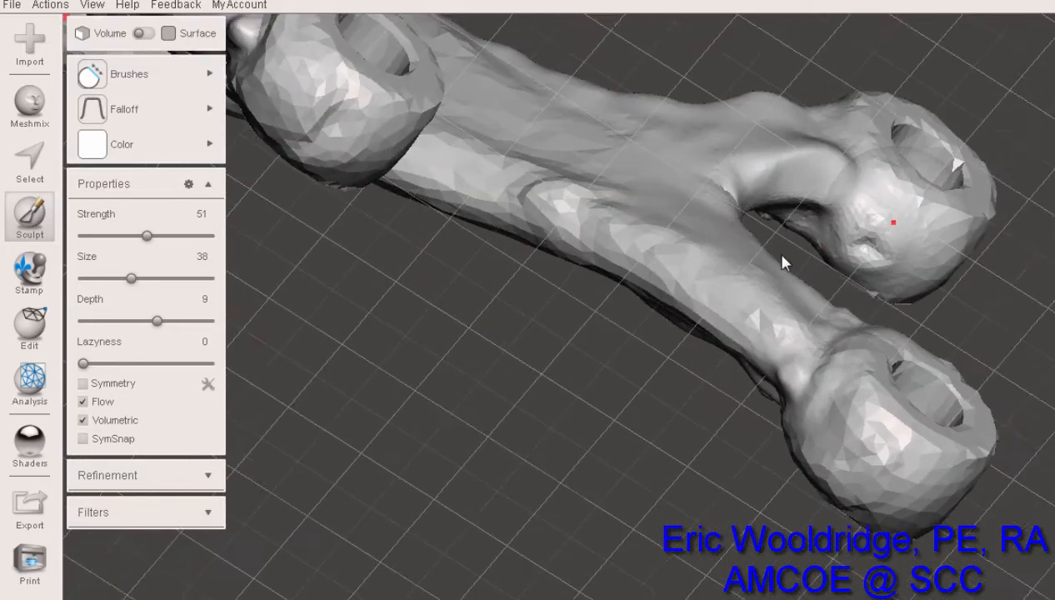
middle_click_drag(781, 255, 758, 267)
scroll(759, 268, "up", 4)
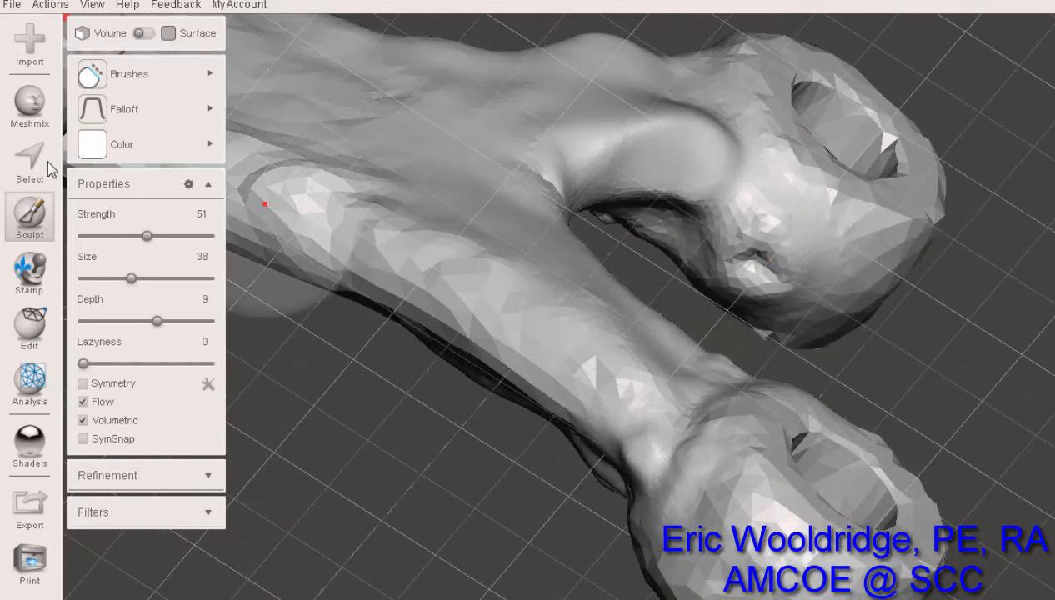
mouse_move(182, 73)
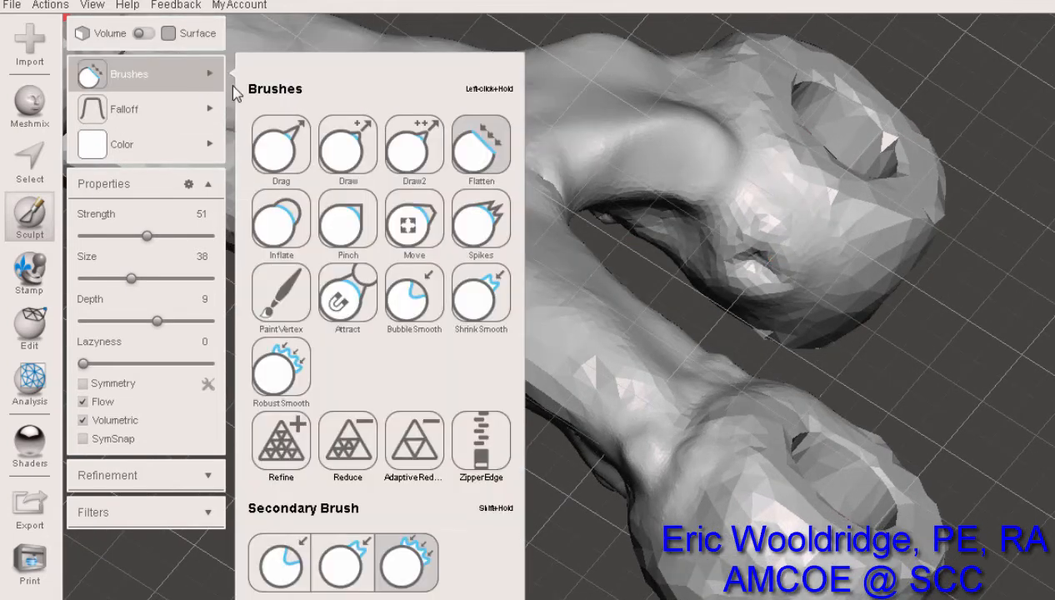
left_click(480, 154)
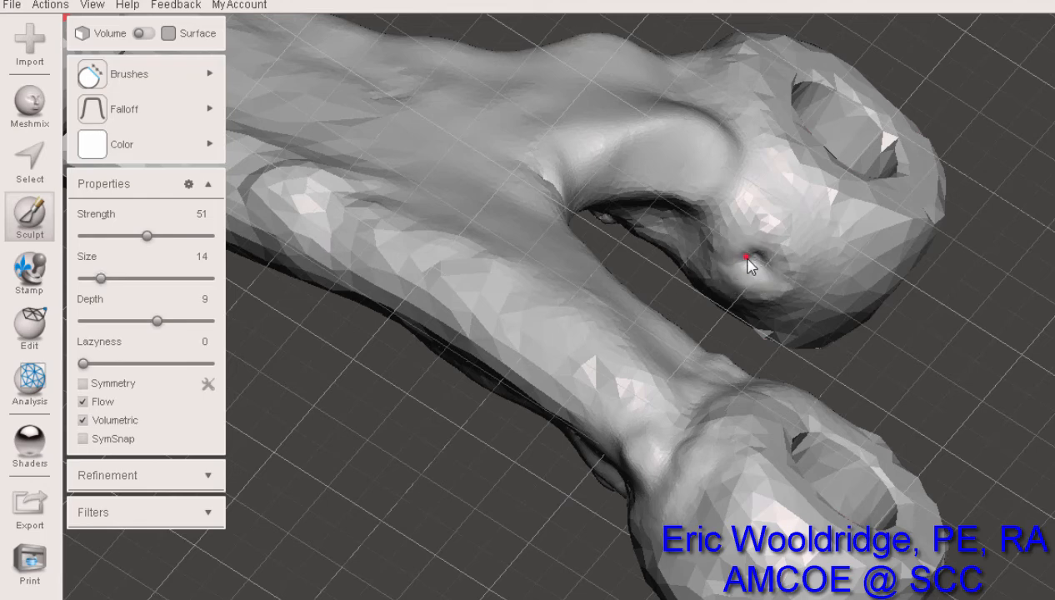
left_click_drag(116, 286, 120, 286)
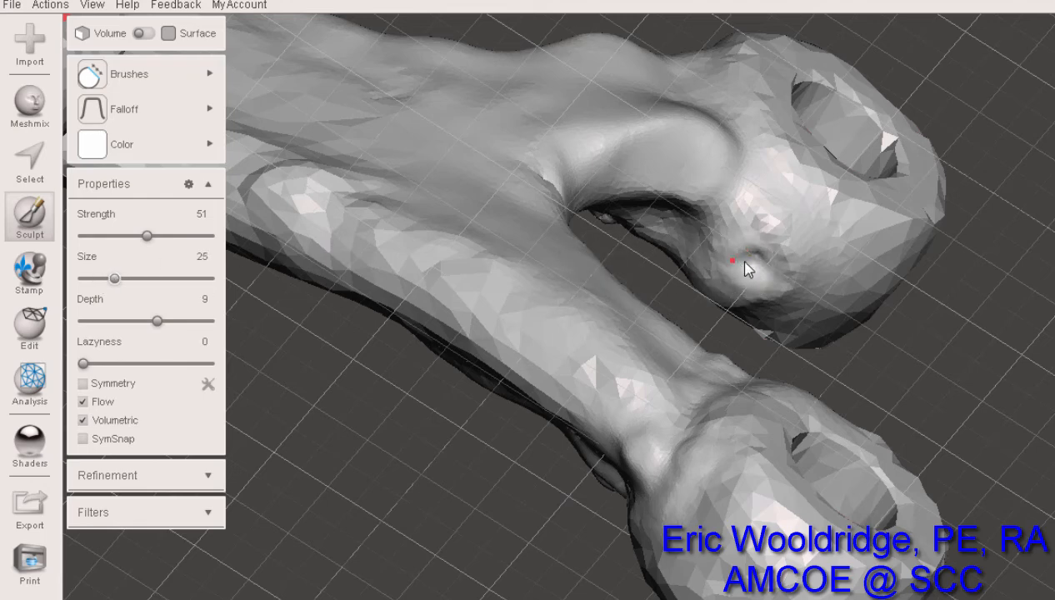
mouse_move(749, 266)
left_mouse_down()
mouse_move(754, 258)
mouse_move(722, 249)
left_mouse_up()
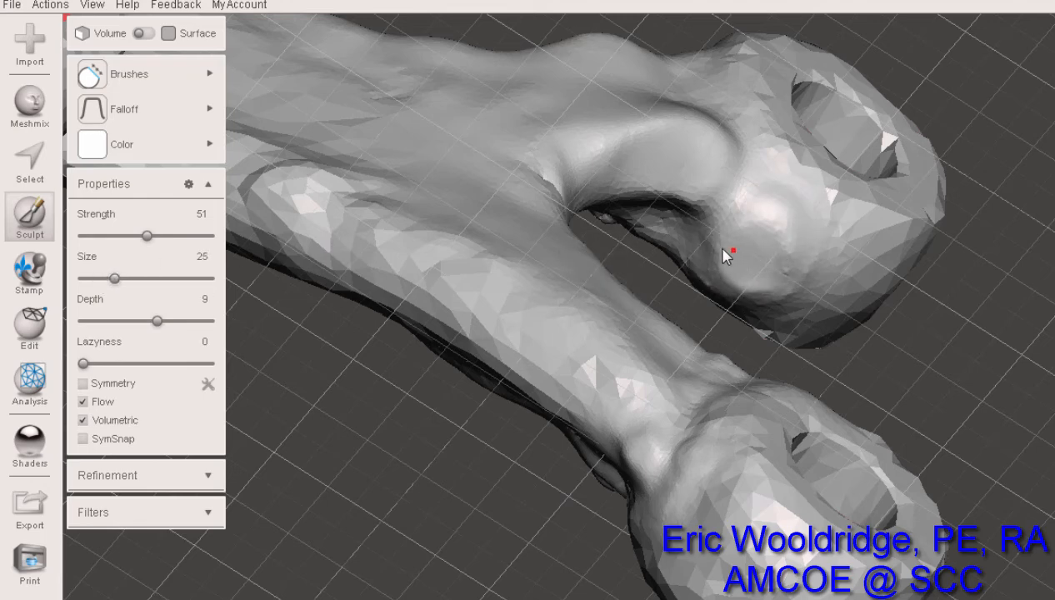
Smooth the transition between the upper end branch and the back of its ring mount with further Flatten strokes.
mouse_move(805, 262)
right_mouse_down()
mouse_move(786, 343)
mouse_move(732, 183)
right_mouse_up()
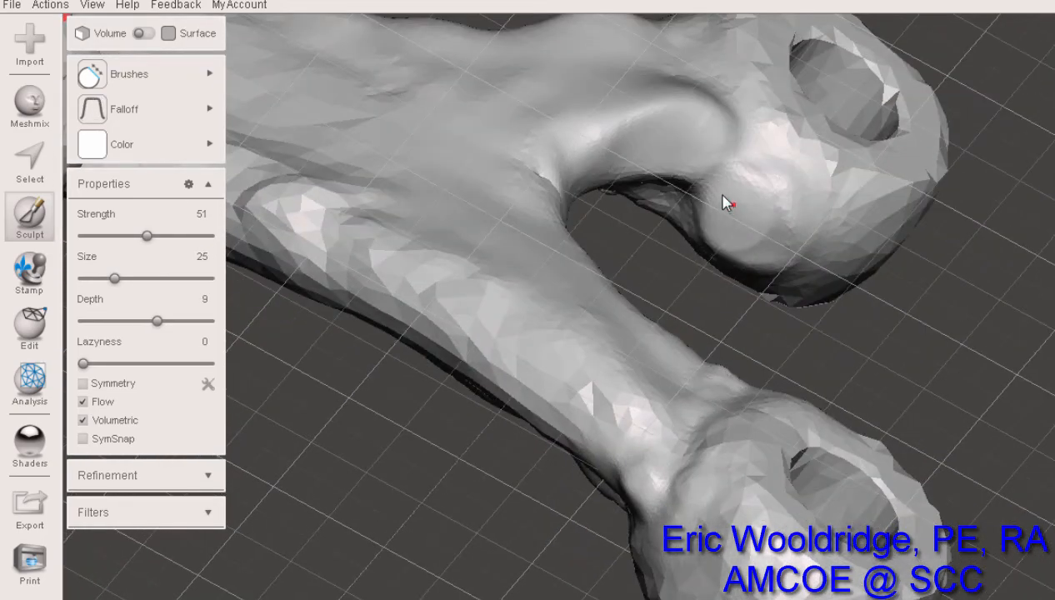
left_click_drag(723, 201, 711, 186)
left_click_drag(771, 231, 808, 237)
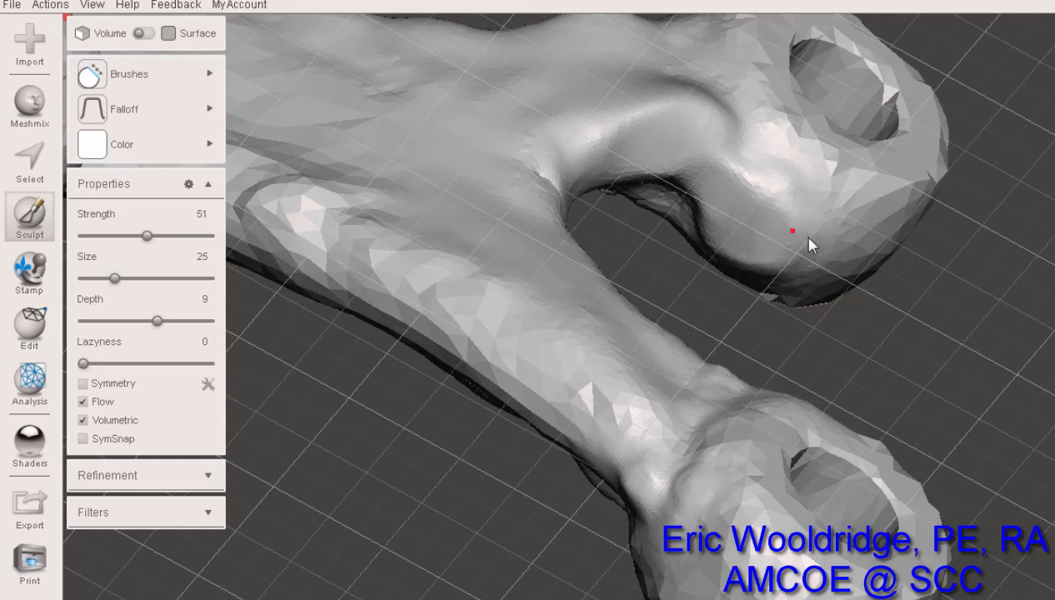
right_click_drag(789, 248, 788, 225)
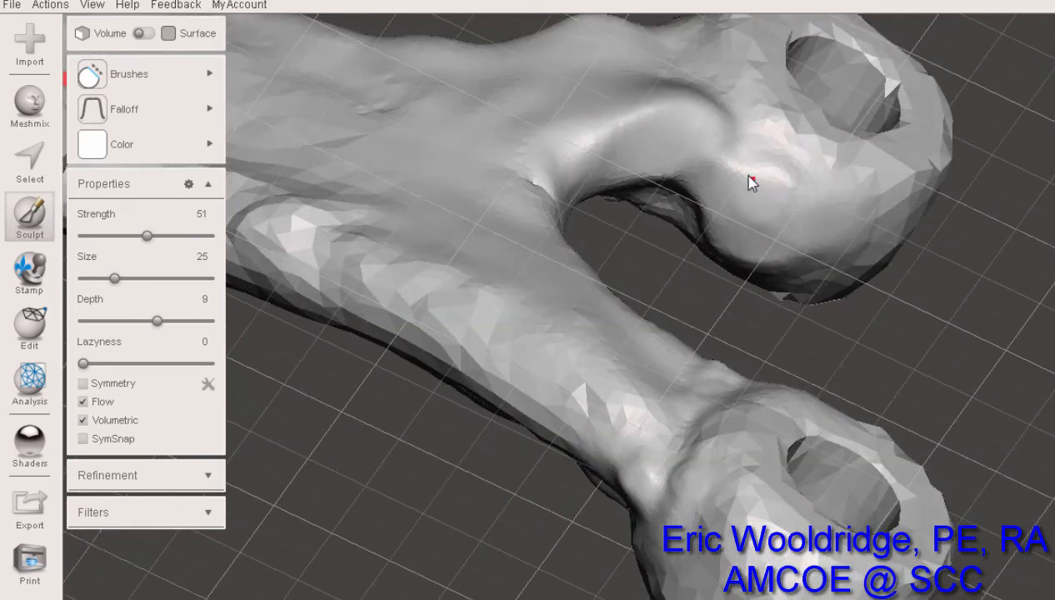
Thicken the neck joining the inner ring mount to the rear housing with Draw brush strokes around its underside.
right_click_drag(736, 254, 717, 268)
scroll(717, 268, "up", 5)
scroll(718, 260, "down", 6)
scroll(718, 261, "down", 5)
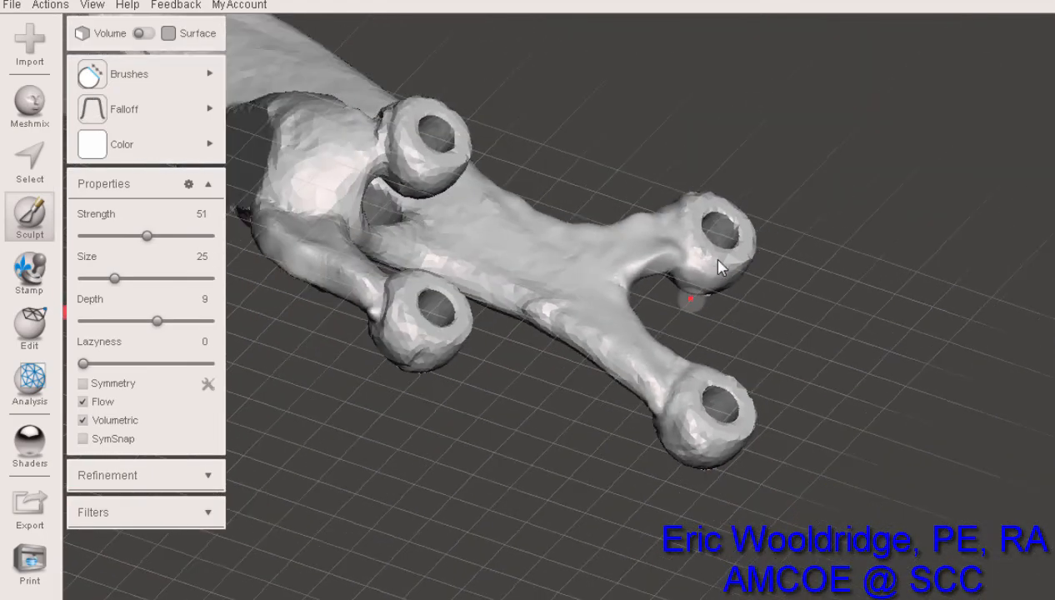
mouse_move(436, 129)
right_mouse_down()
mouse_move(445, 150)
mouse_move(436, 241)
mouse_move(462, 214)
mouse_move(464, 136)
mouse_move(463, 228)
mouse_move(419, 263)
mouse_move(481, 309)
mouse_move(389, 261)
right_mouse_up()
middle_click_drag(409, 277, 698, 521)
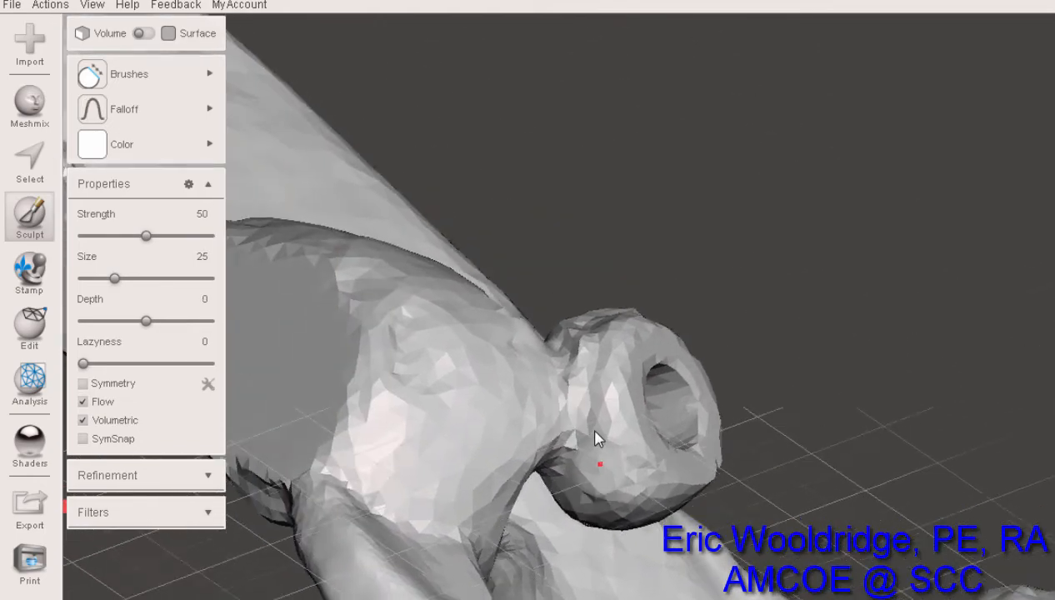
right_click_drag(553, 400, 467, 350)
mouse_move(191, 83)
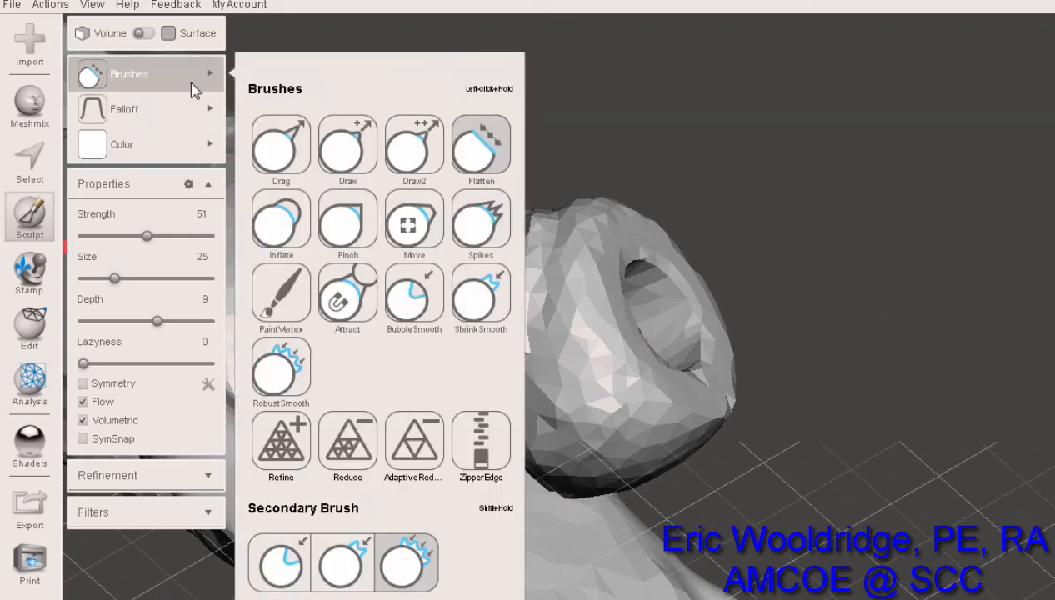
left_click(327, 144)
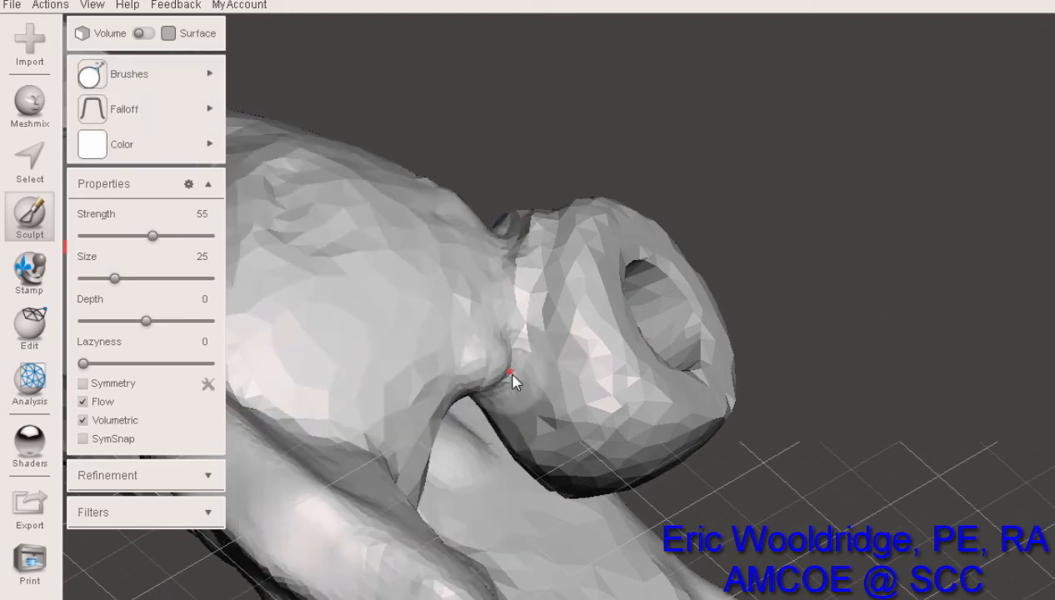
mouse_move(533, 405)
left_mouse_down()
mouse_move(492, 384)
mouse_move(553, 408)
mouse_move(479, 389)
left_mouse_up()
mouse_move(544, 342)
right_mouse_down()
mouse_move(515, 413)
mouse_move(500, 375)
right_mouse_up()
left_click_drag(499, 375, 453, 379)
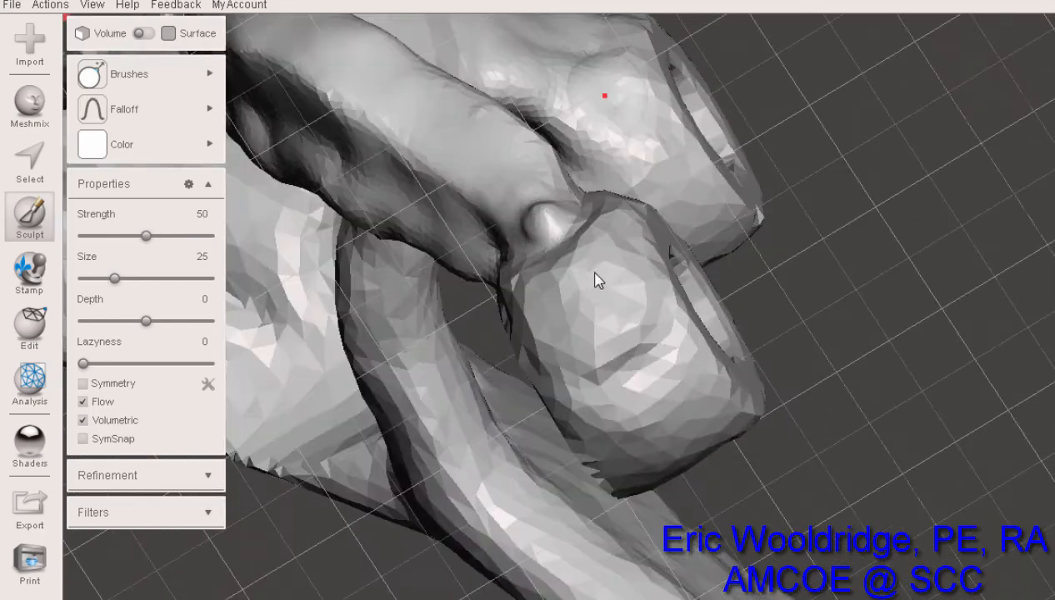
Check the crossbar underside, the rear legs and the overall bracket shape from several angles.
right_click_drag(593, 278, 854, 375)
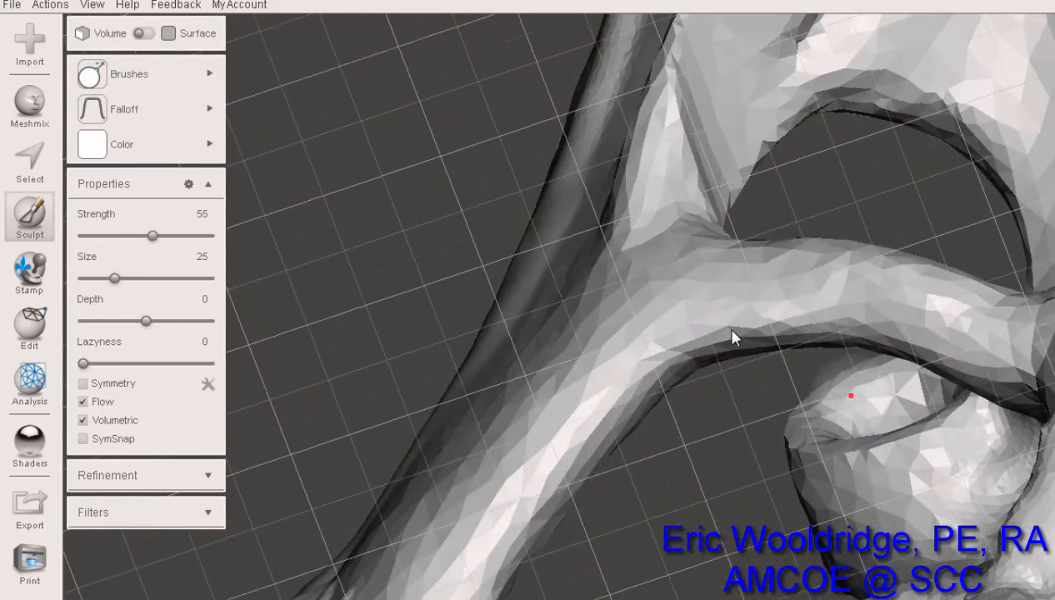
right_click_drag(732, 337, 865, 412)
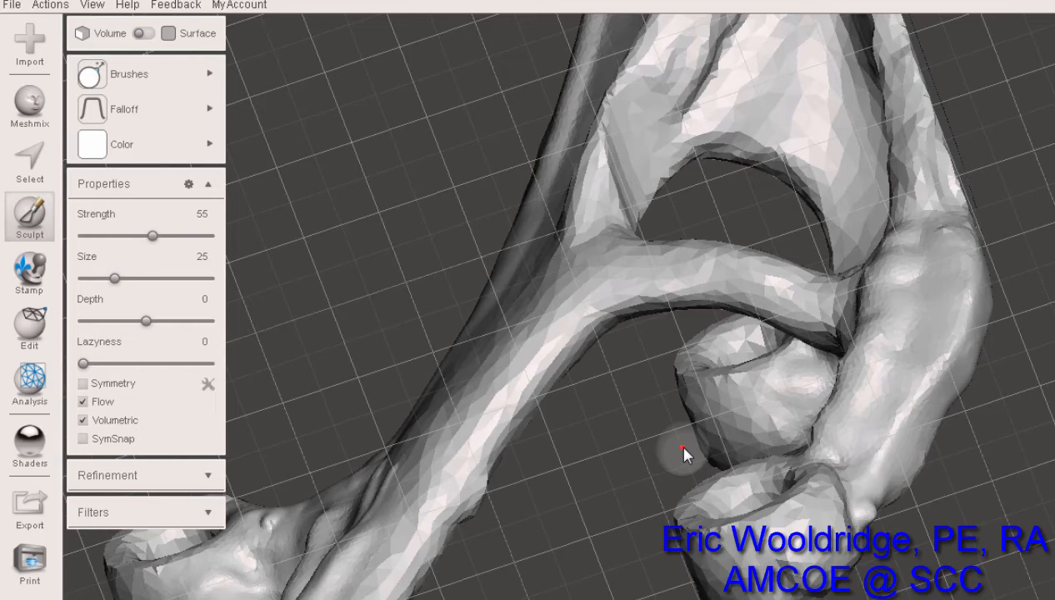
right_click_drag(683, 451, 490, 329)
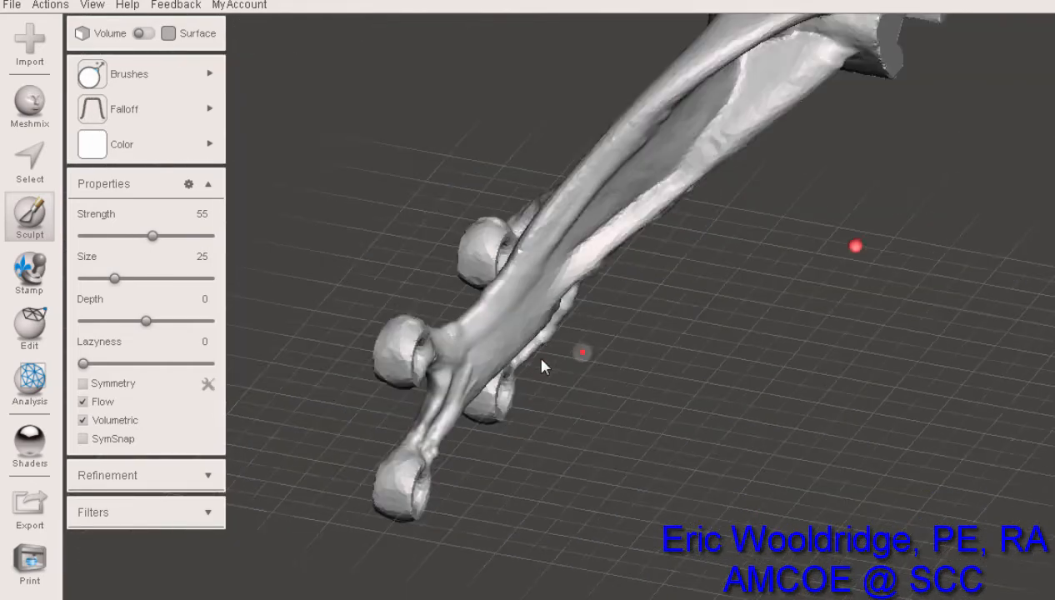
right_click_drag(541, 367, 858, 280)
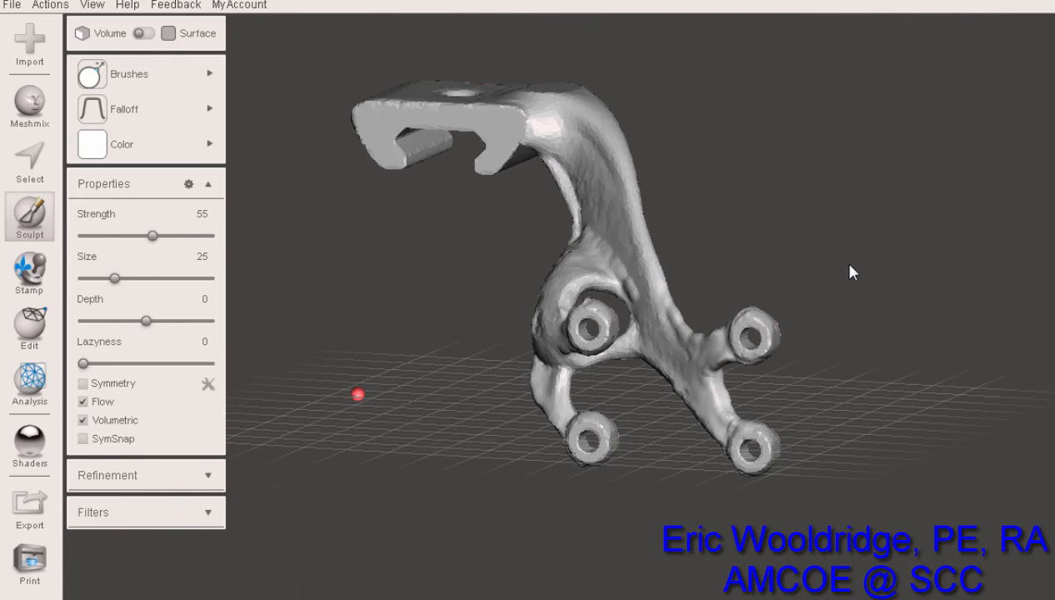
Build up and blend the joint between the lower inner leg and its ring mount with sculpting brush strokes, and inspect the result.
right_click_drag(710, 282, 679, 287)
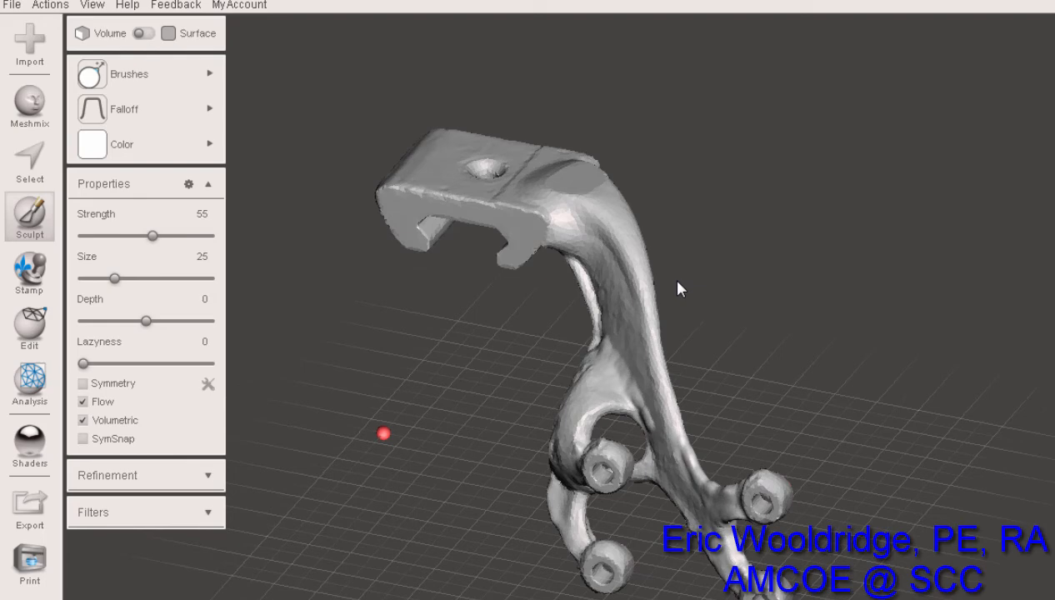
middle_click_drag(595, 485, 631, 373)
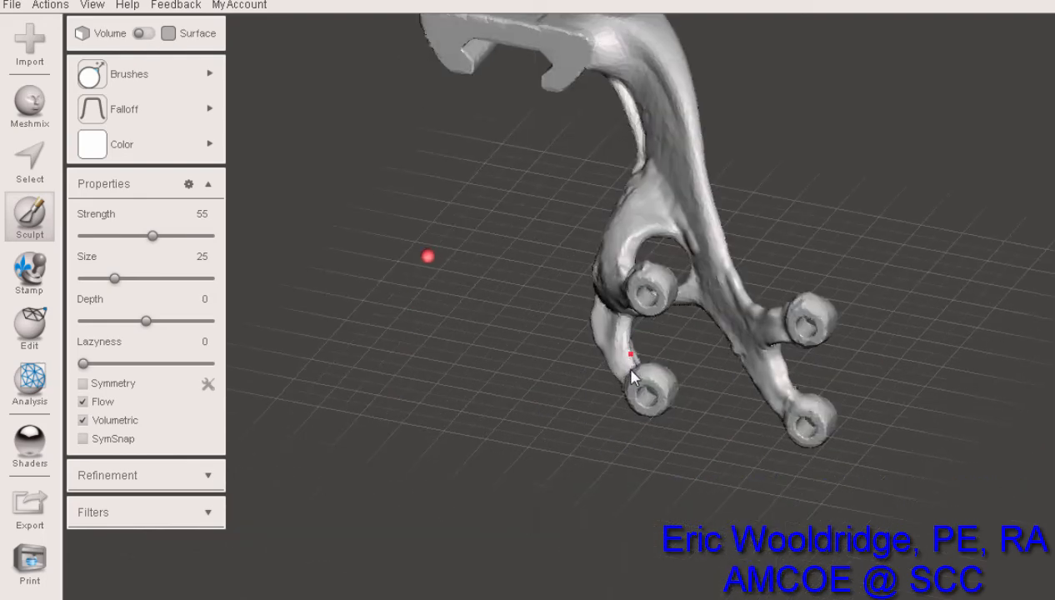
scroll(643, 370, "up", 6)
scroll(613, 409, "up", 6)
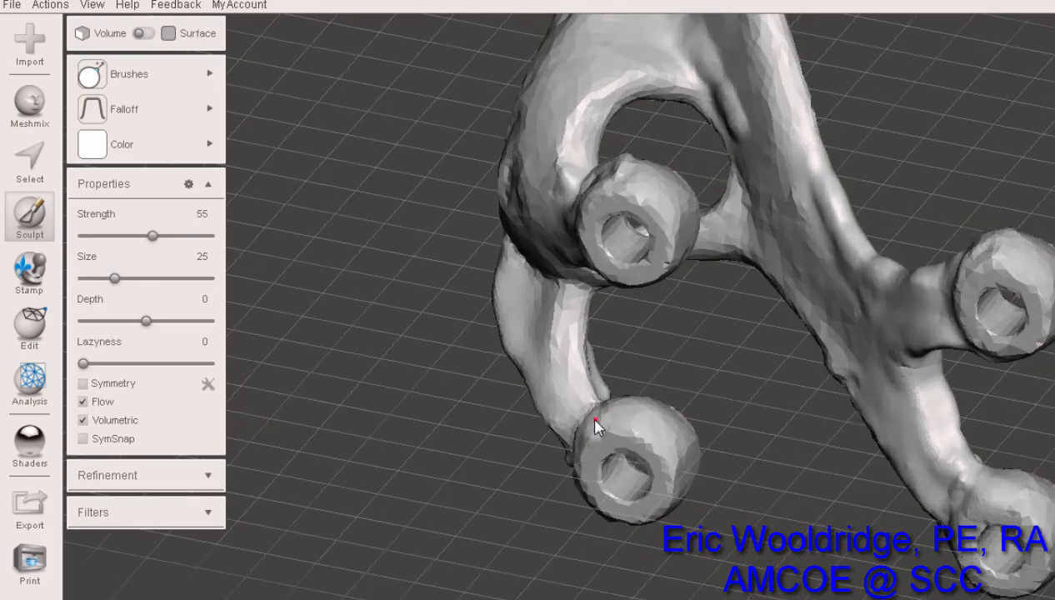
scroll(550, 454, "down", 1)
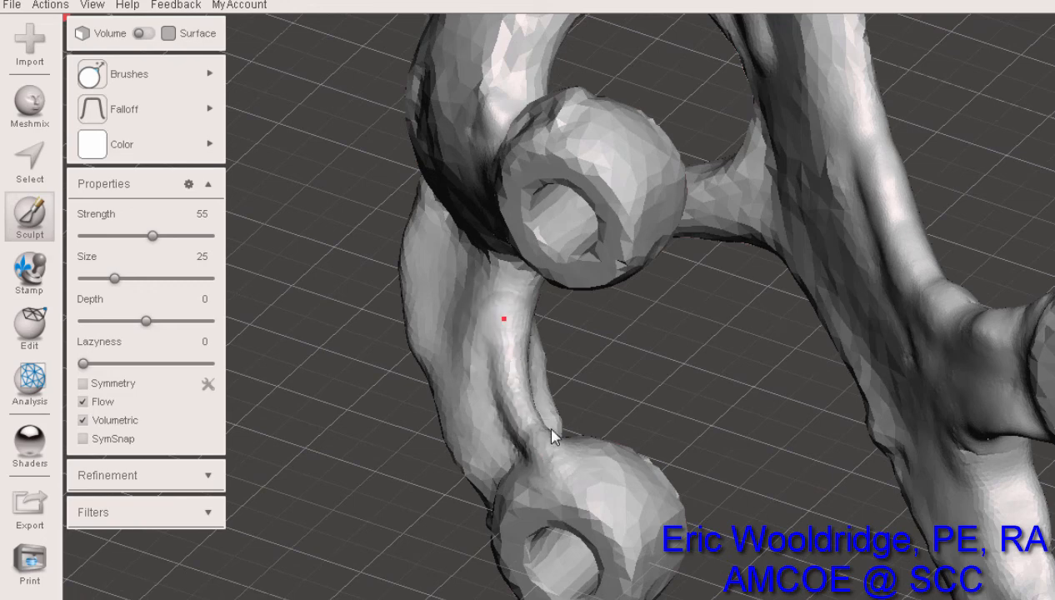
scroll(554, 448, "down", 2)
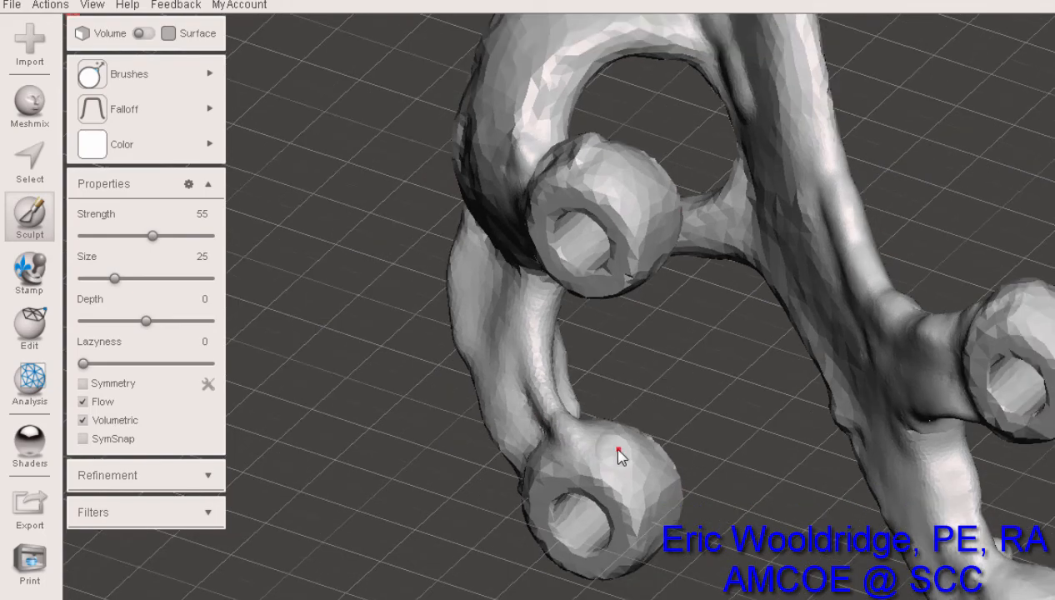
scroll(617, 457, "down", 5)
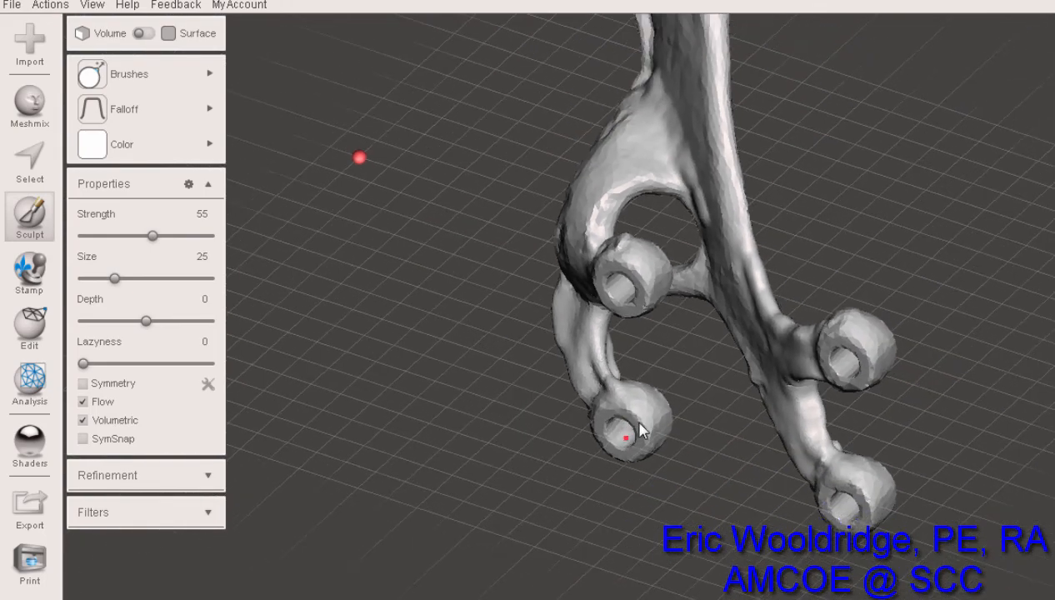
right_click_drag(639, 429, 709, 240)
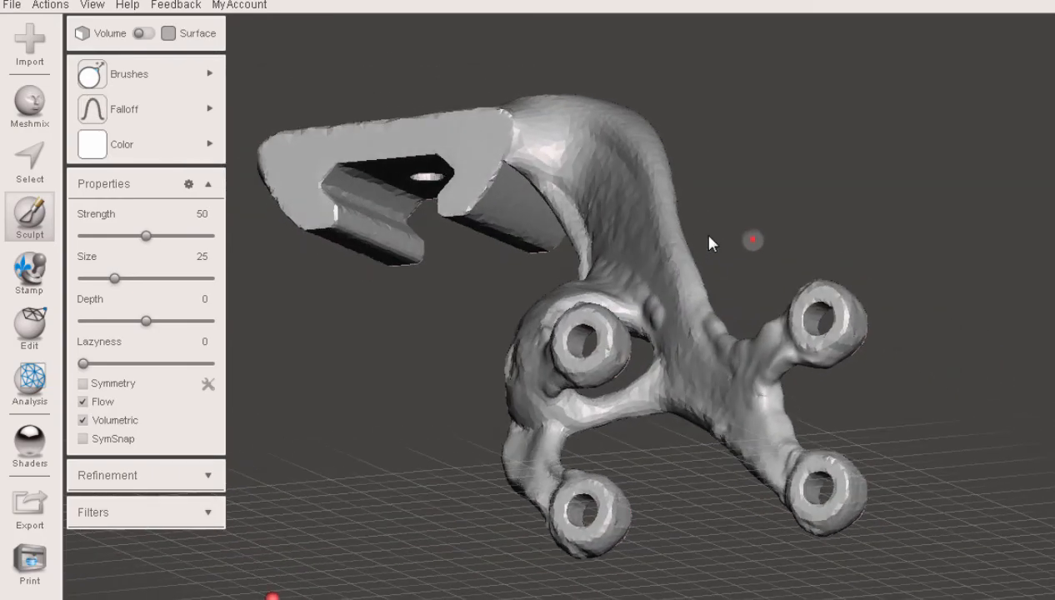